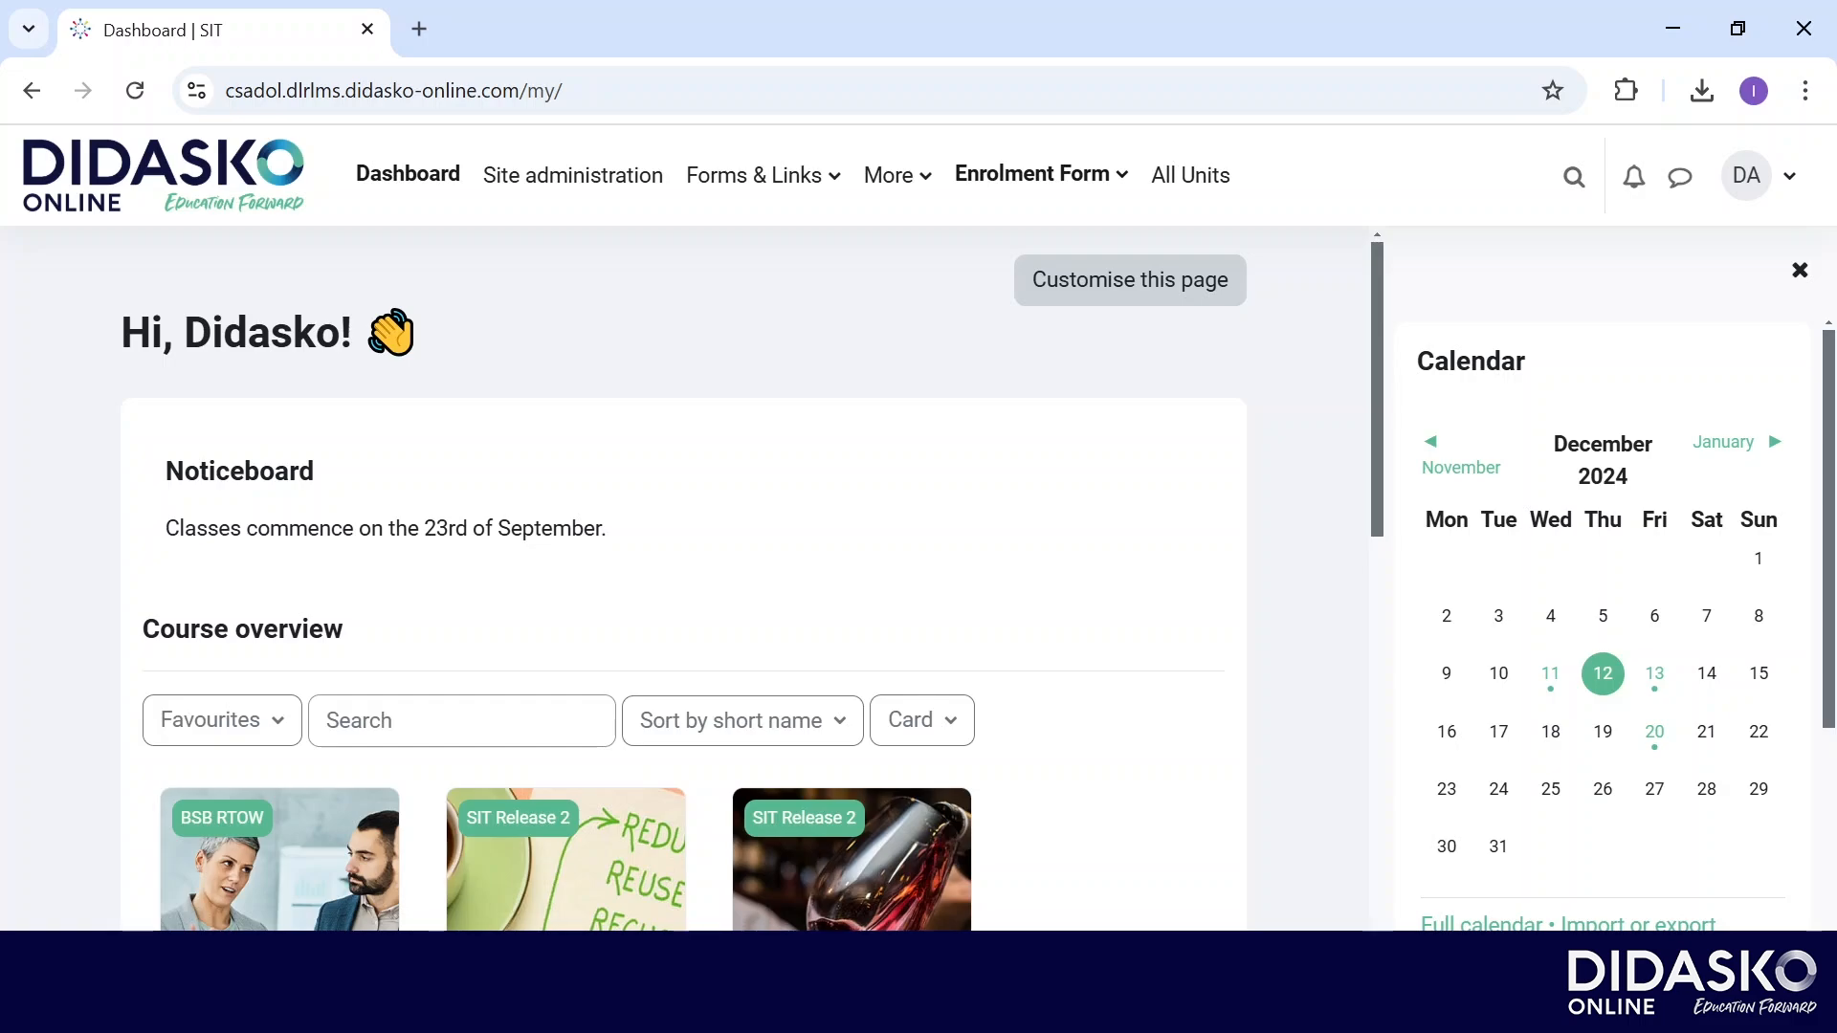
# Open the Enrolment Form menu in the top navigation bar.
pyautogui.click(1042, 174)
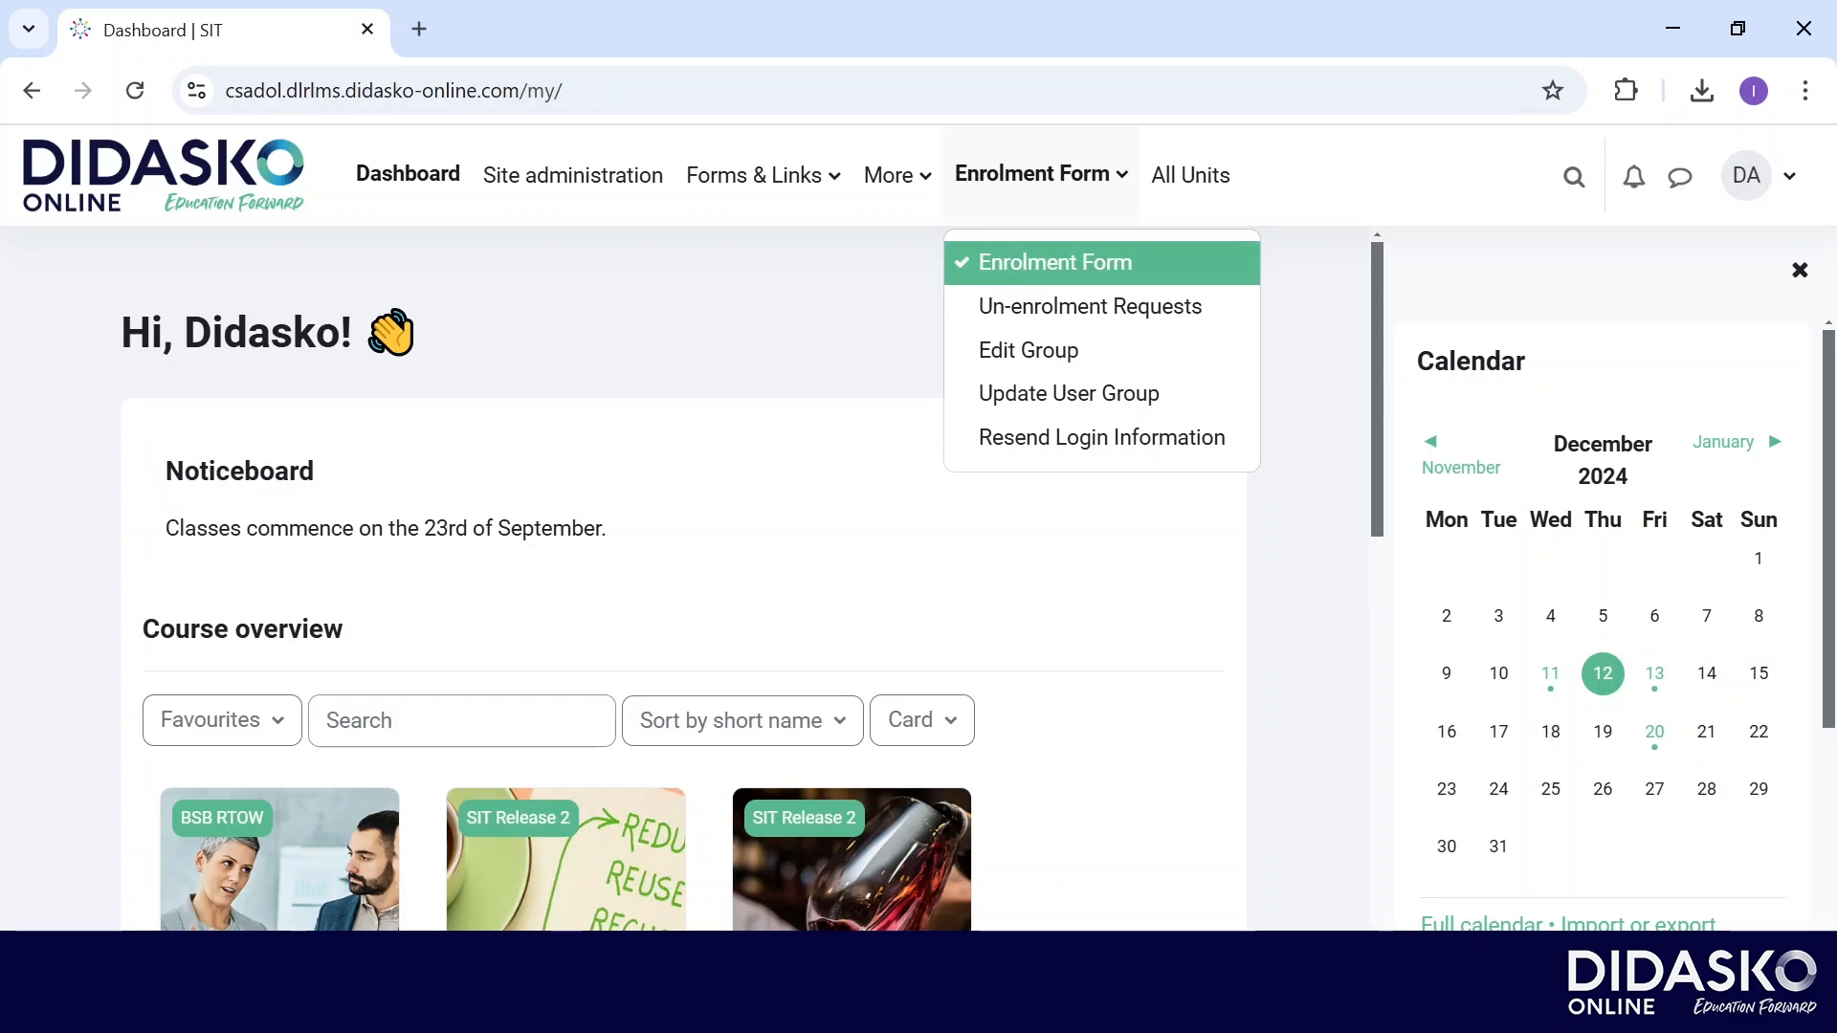
# Go to the Enrolment Form page's Step 1, try existing groups, then start a new group.
pyautogui.click(1055, 263)
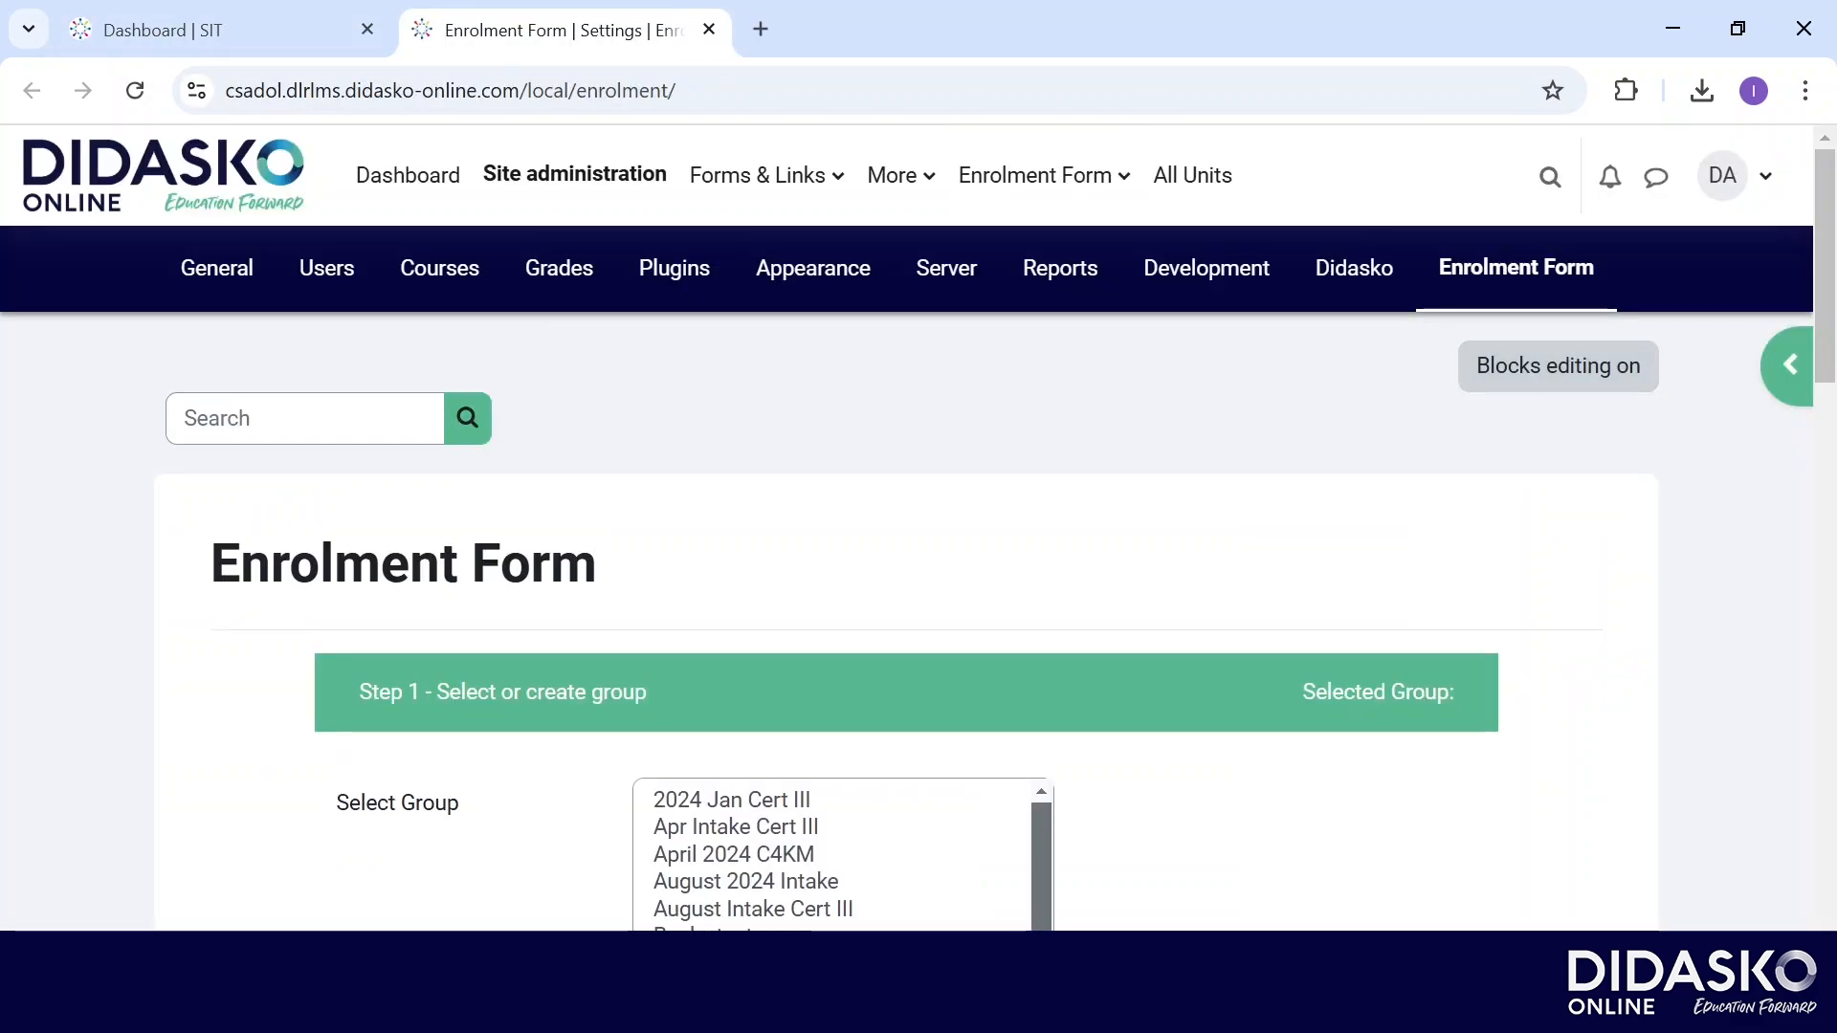
pyautogui.scroll(-3, 919, 622)
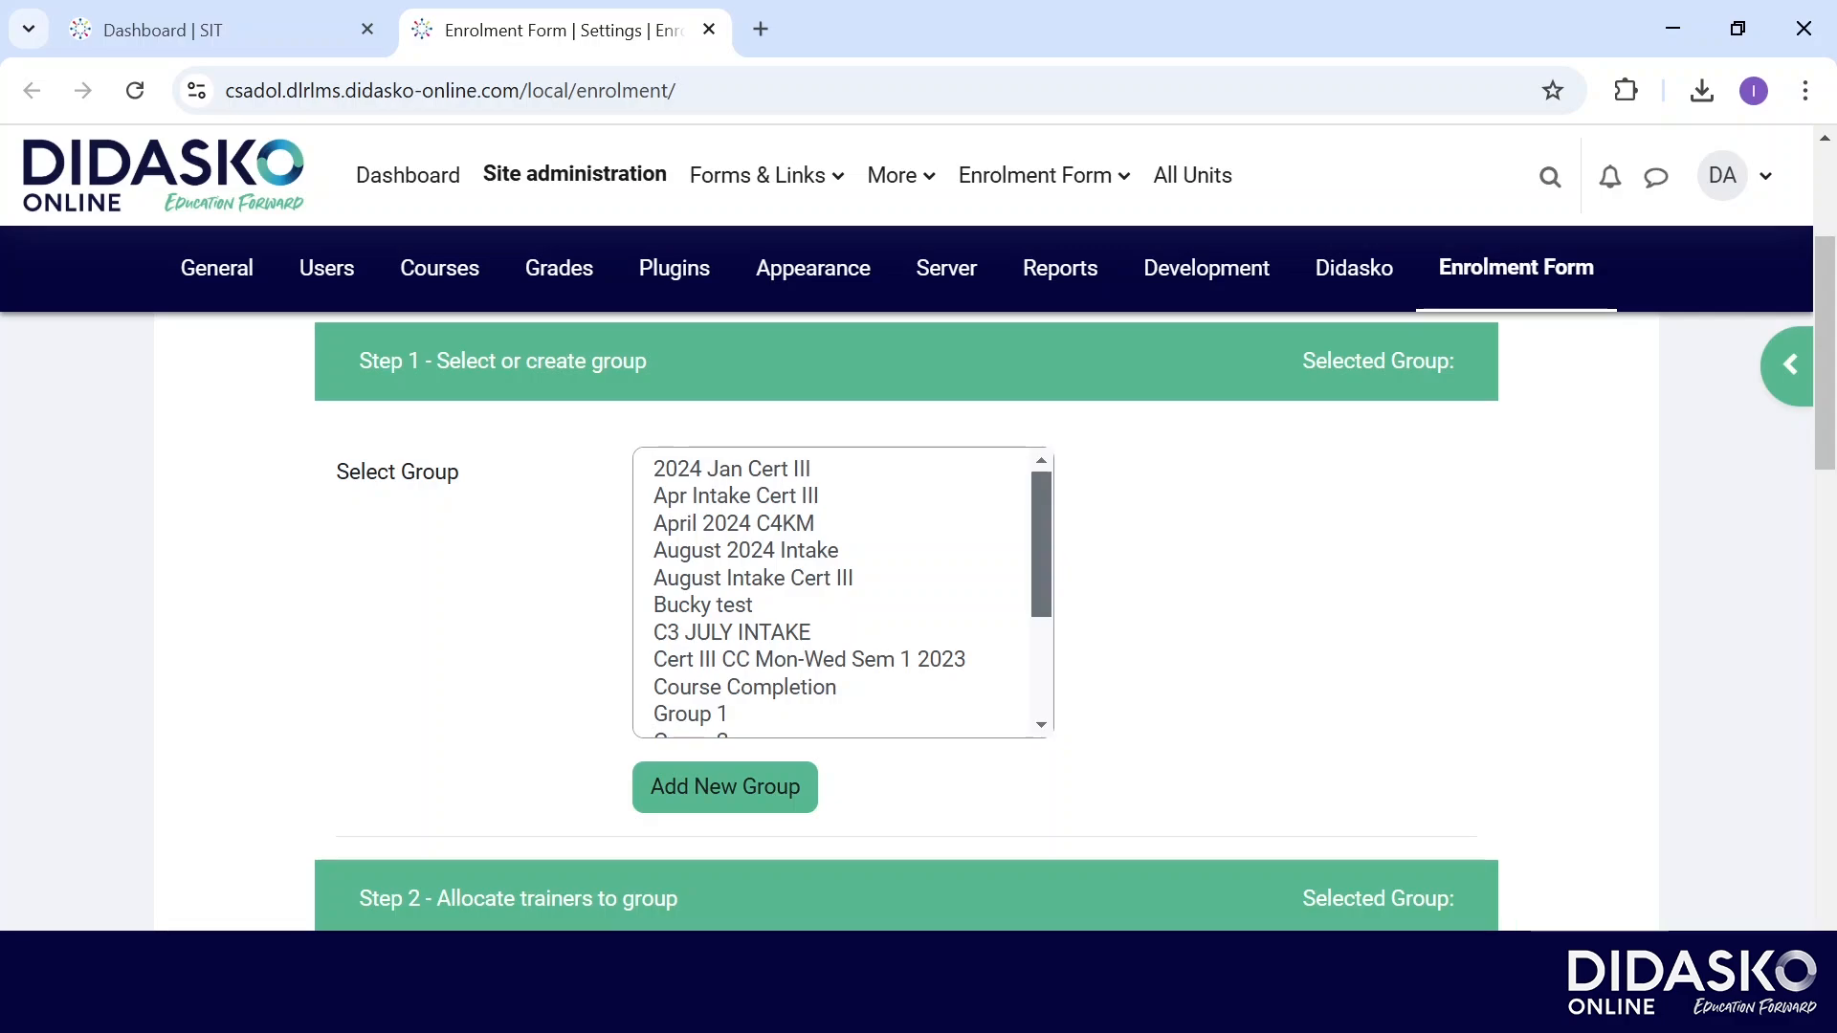
pyautogui.click(734, 525)
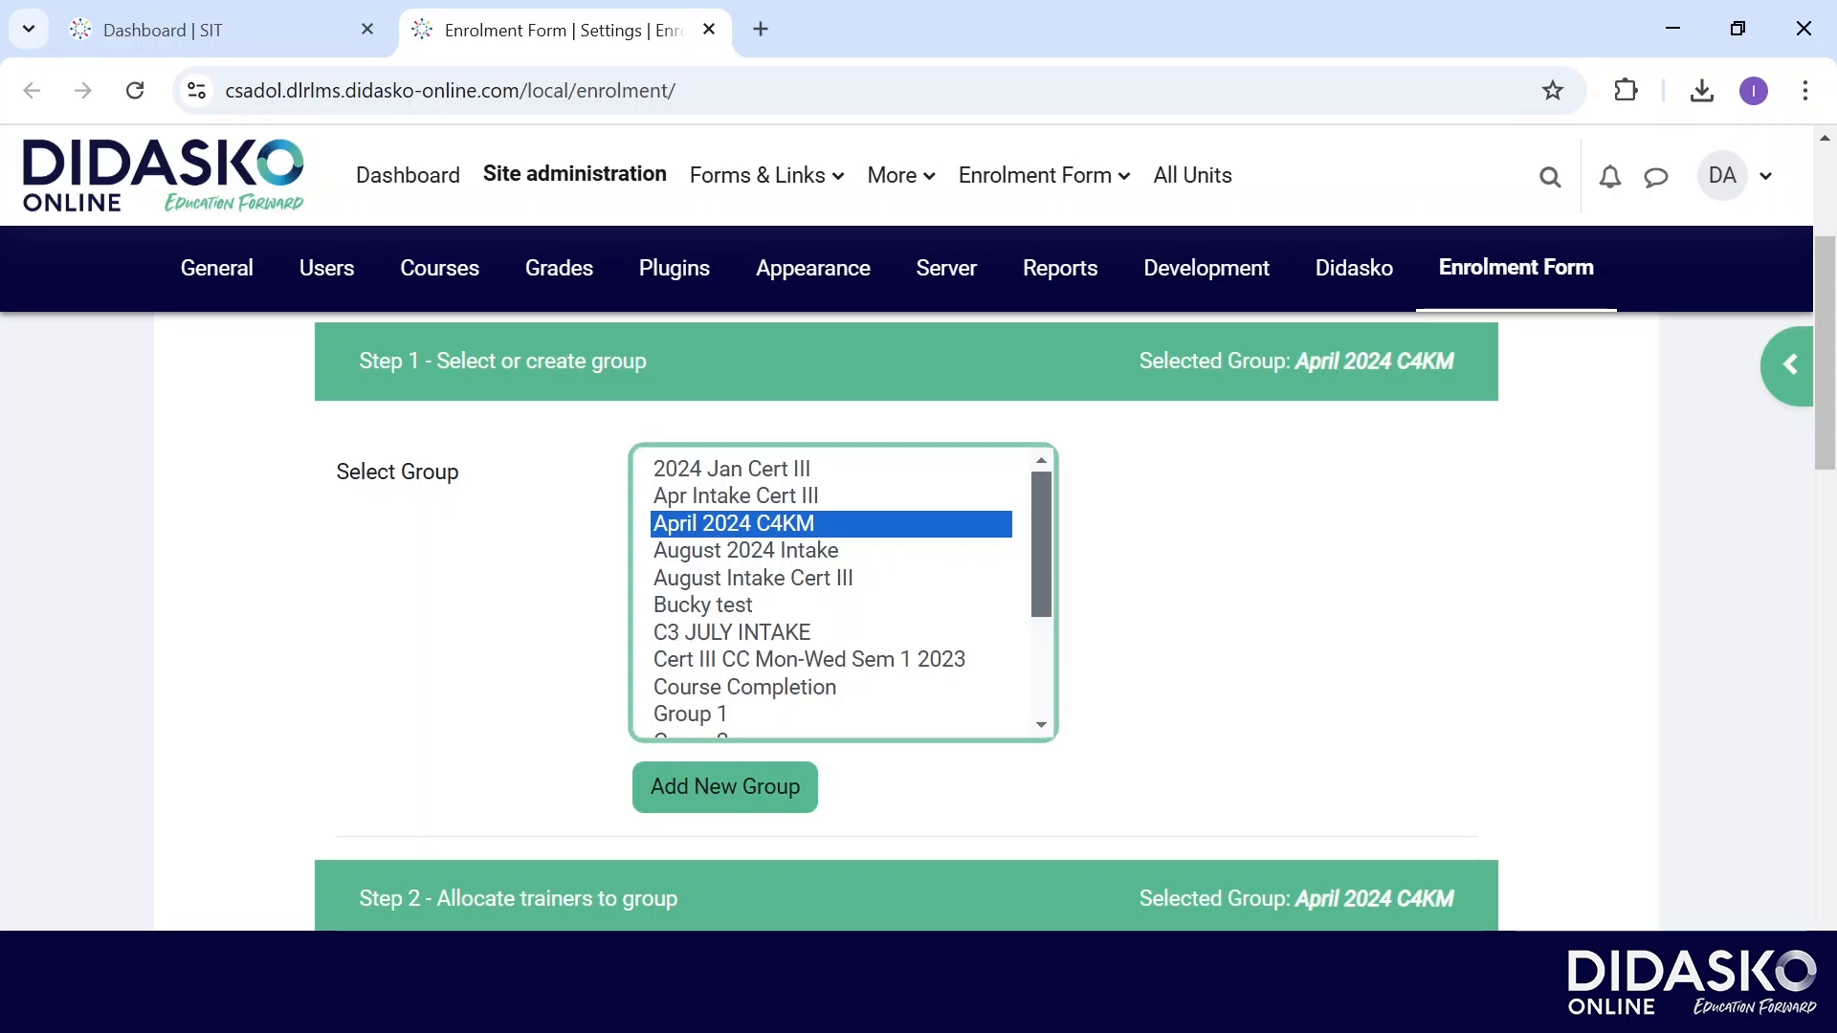
pyautogui.click(734, 470)
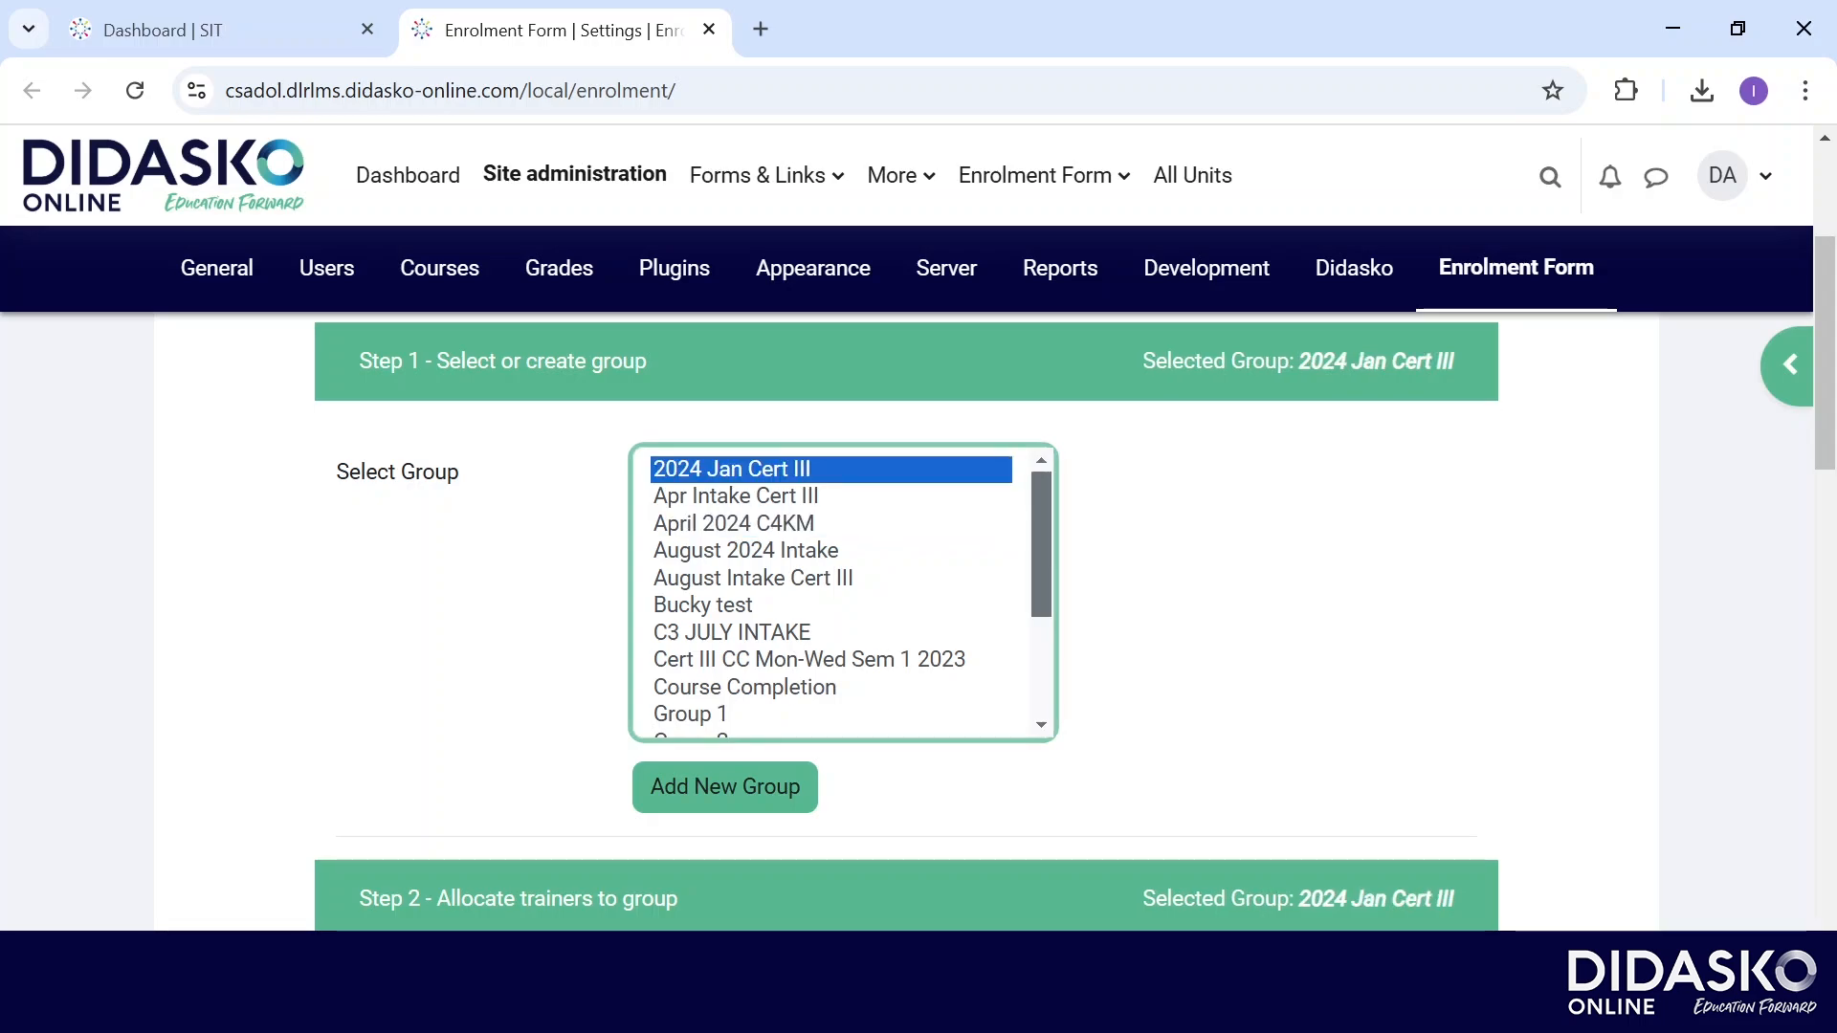
pyautogui.click(725, 787)
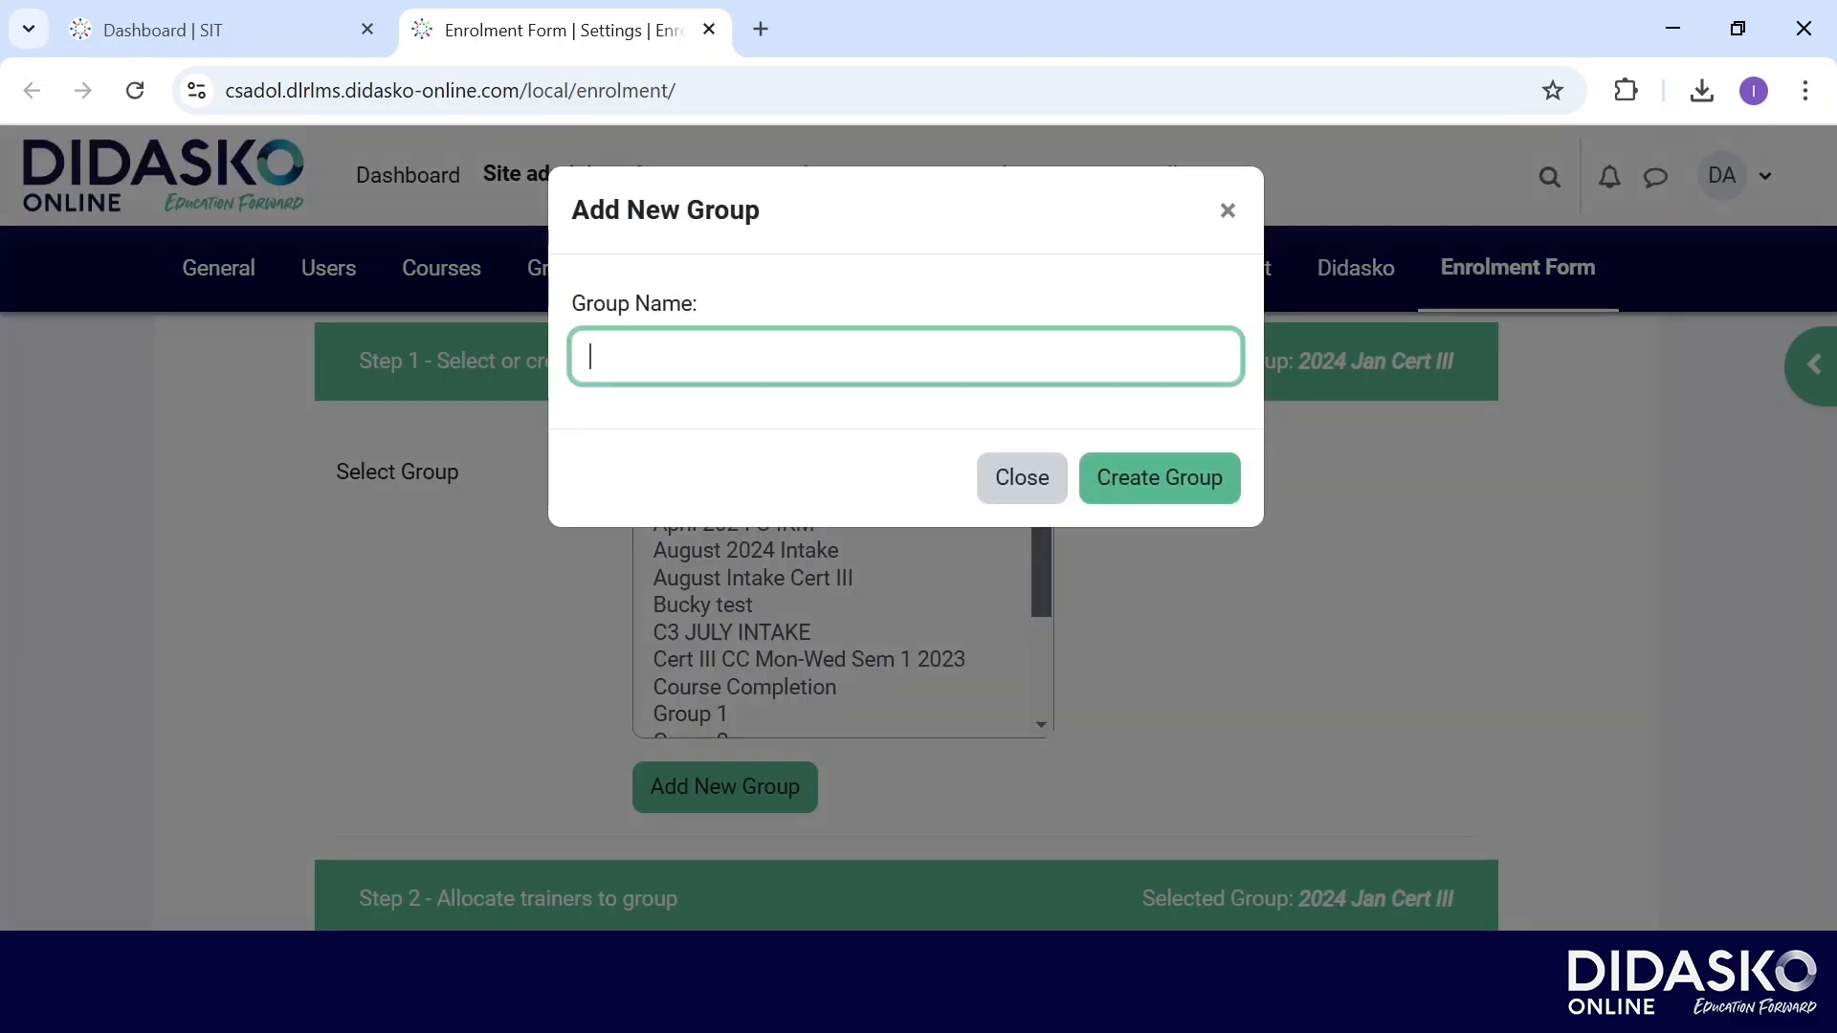
# Create the group '2024 Intake Cert III Cookery'.
pyautogui.write('2024 Intake Cert III ')
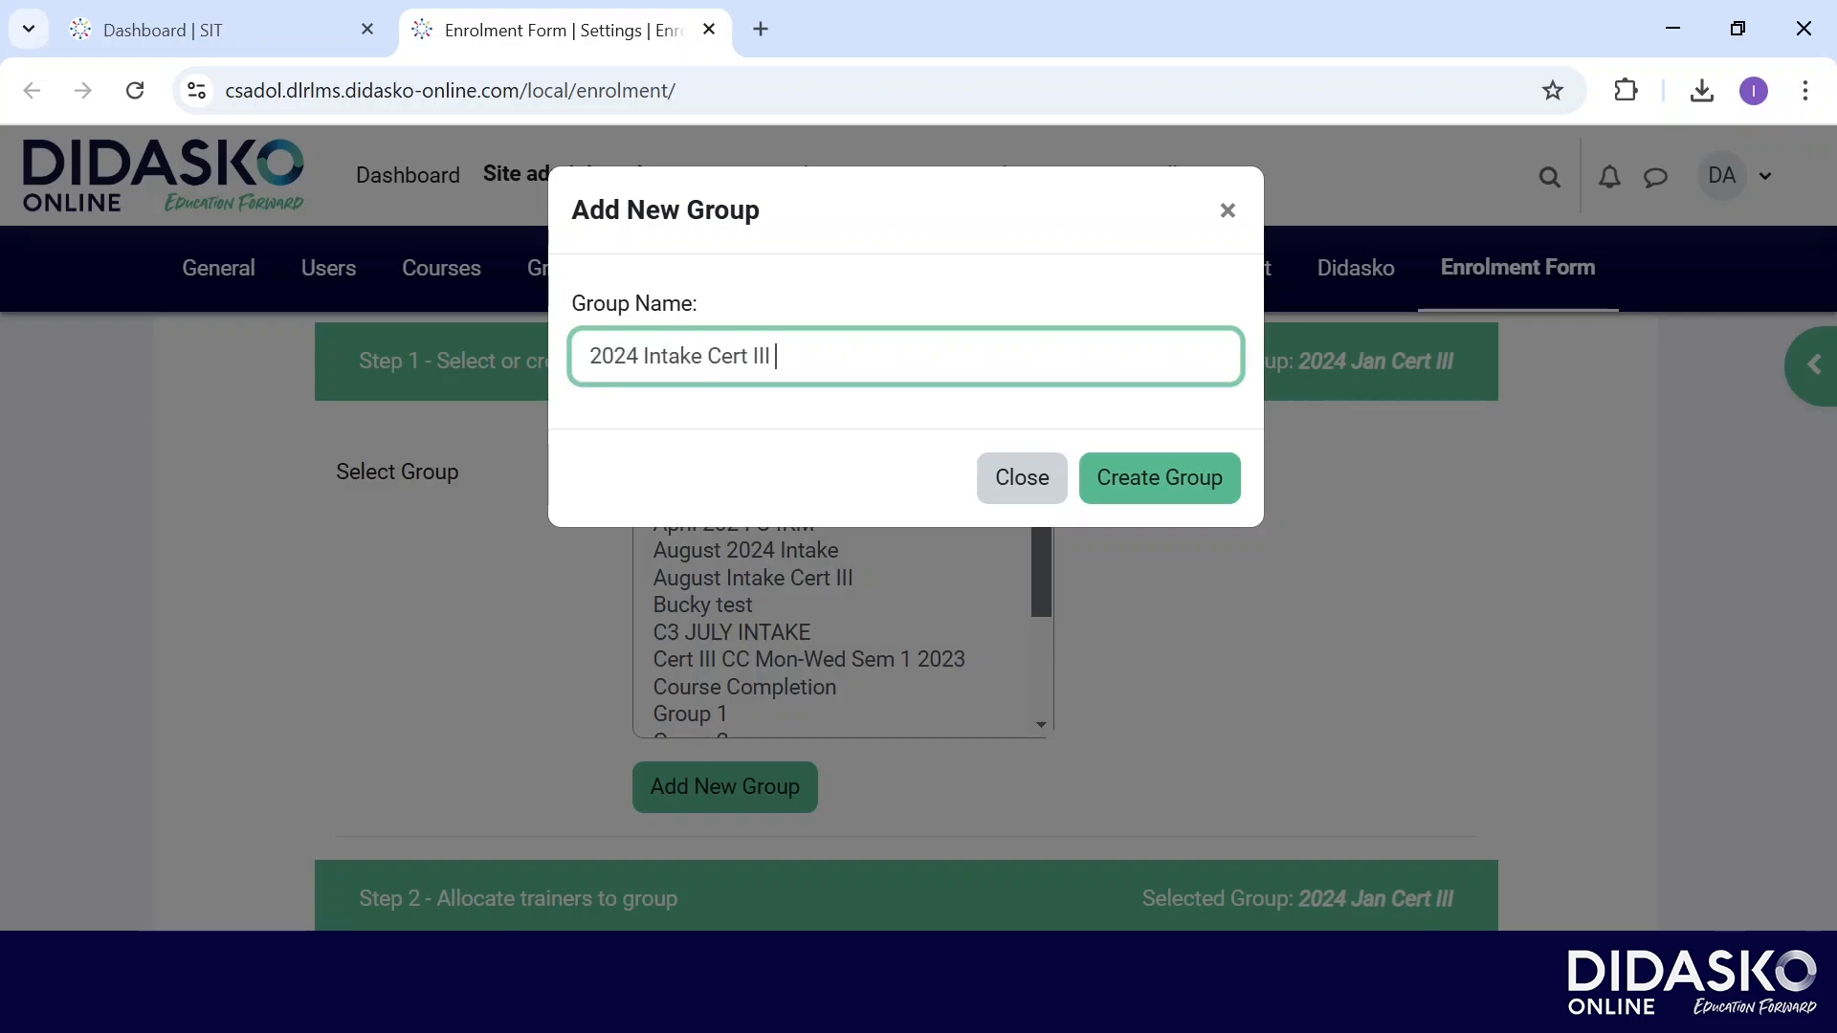
pyautogui.write('Cookery')
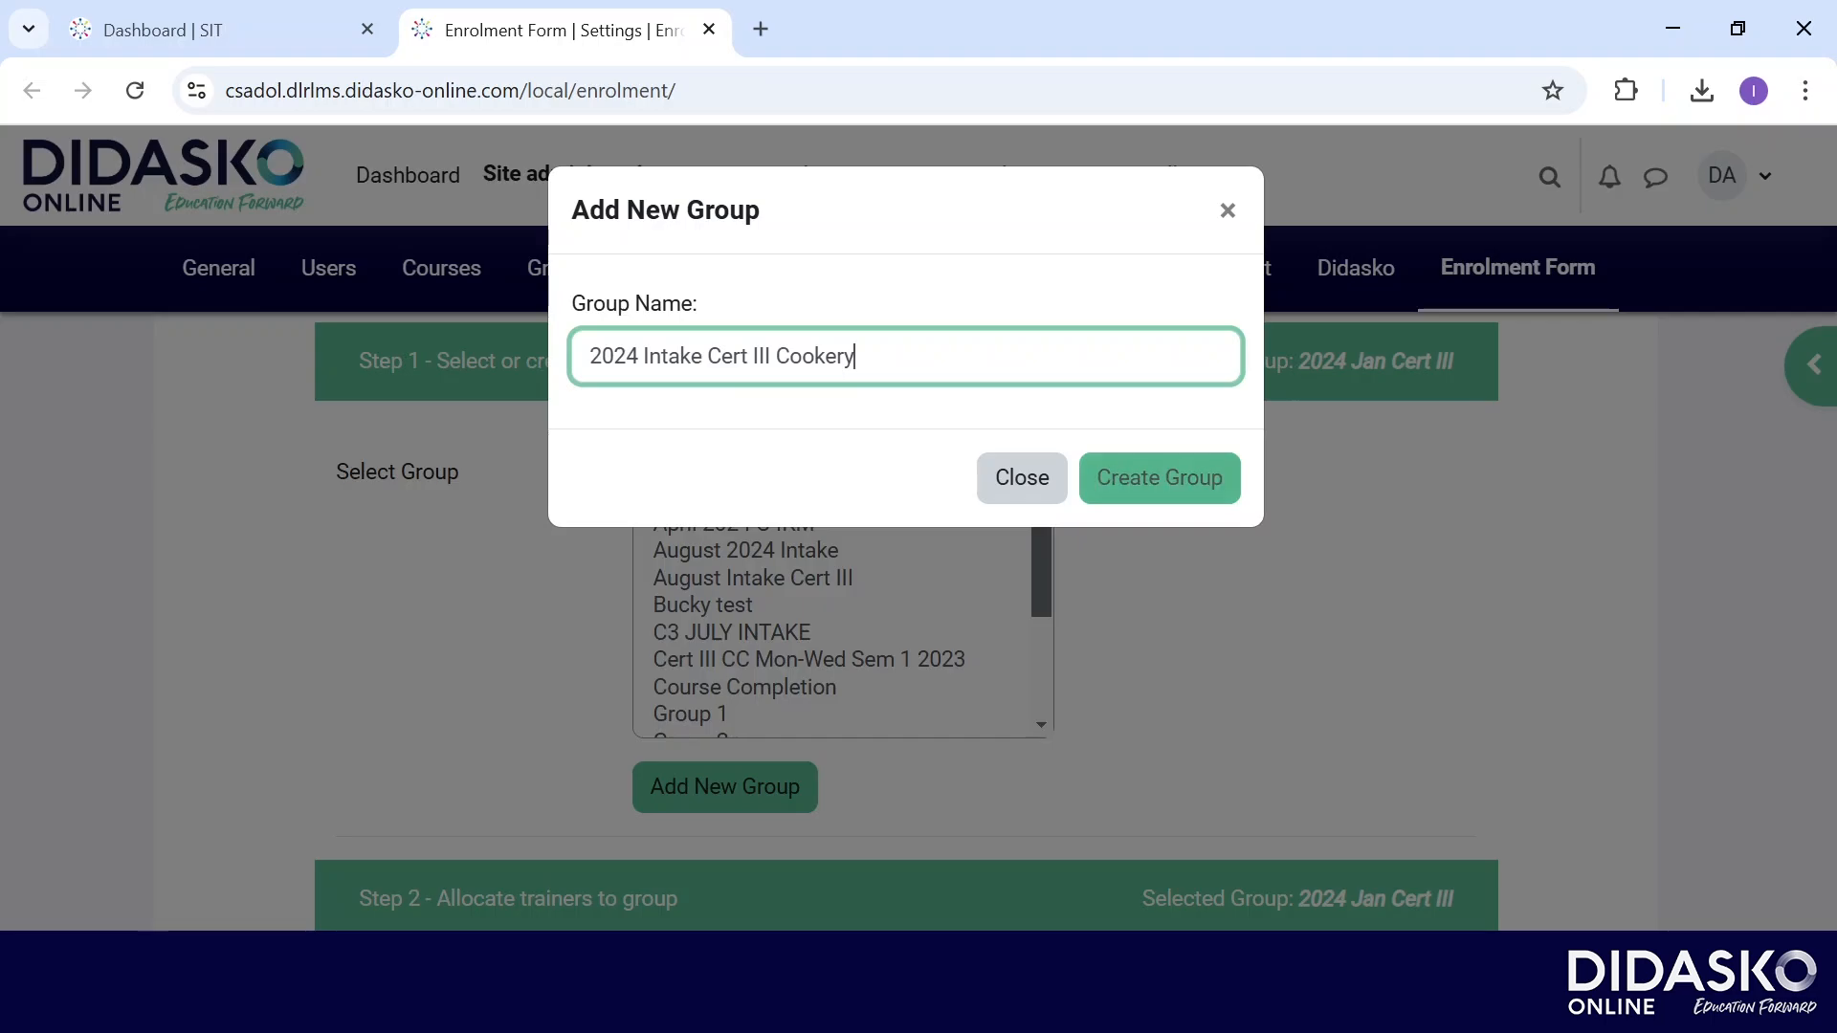
pyautogui.click(1160, 478)
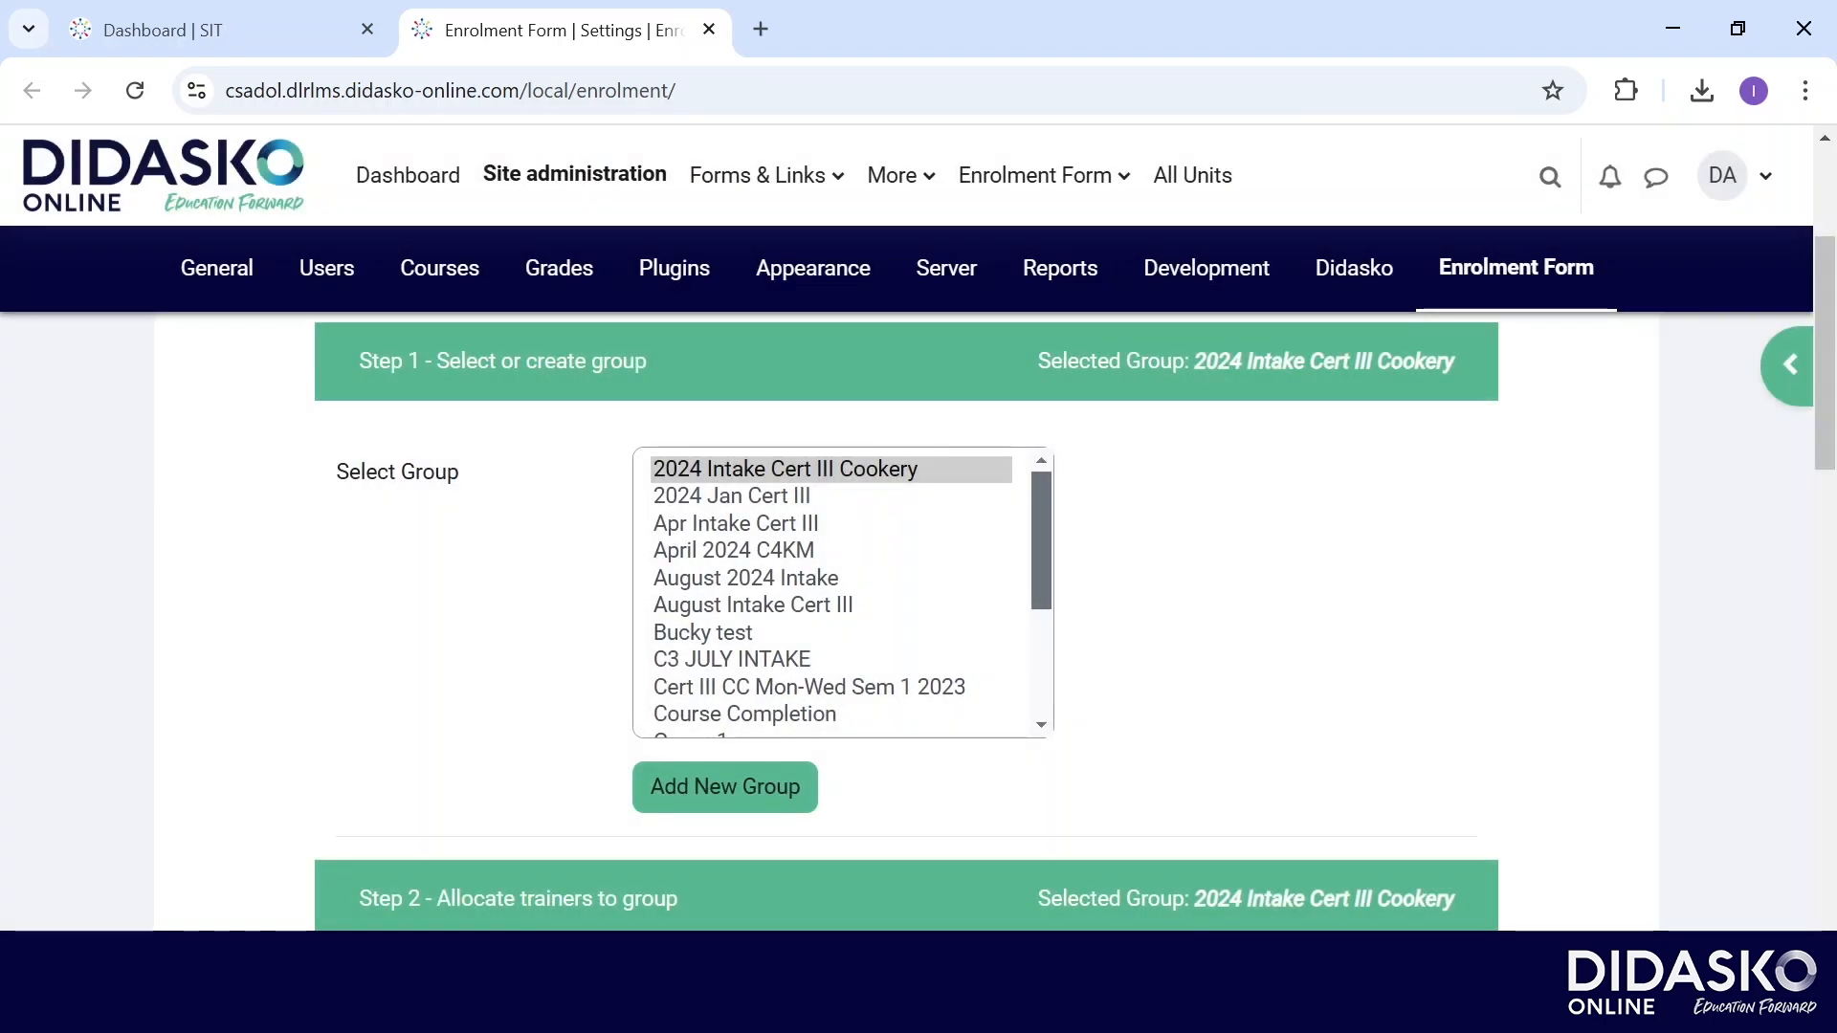
# Allocate the second trainer in Step 2's available list to the group.
pyautogui.scroll(-5, 1780, 373)
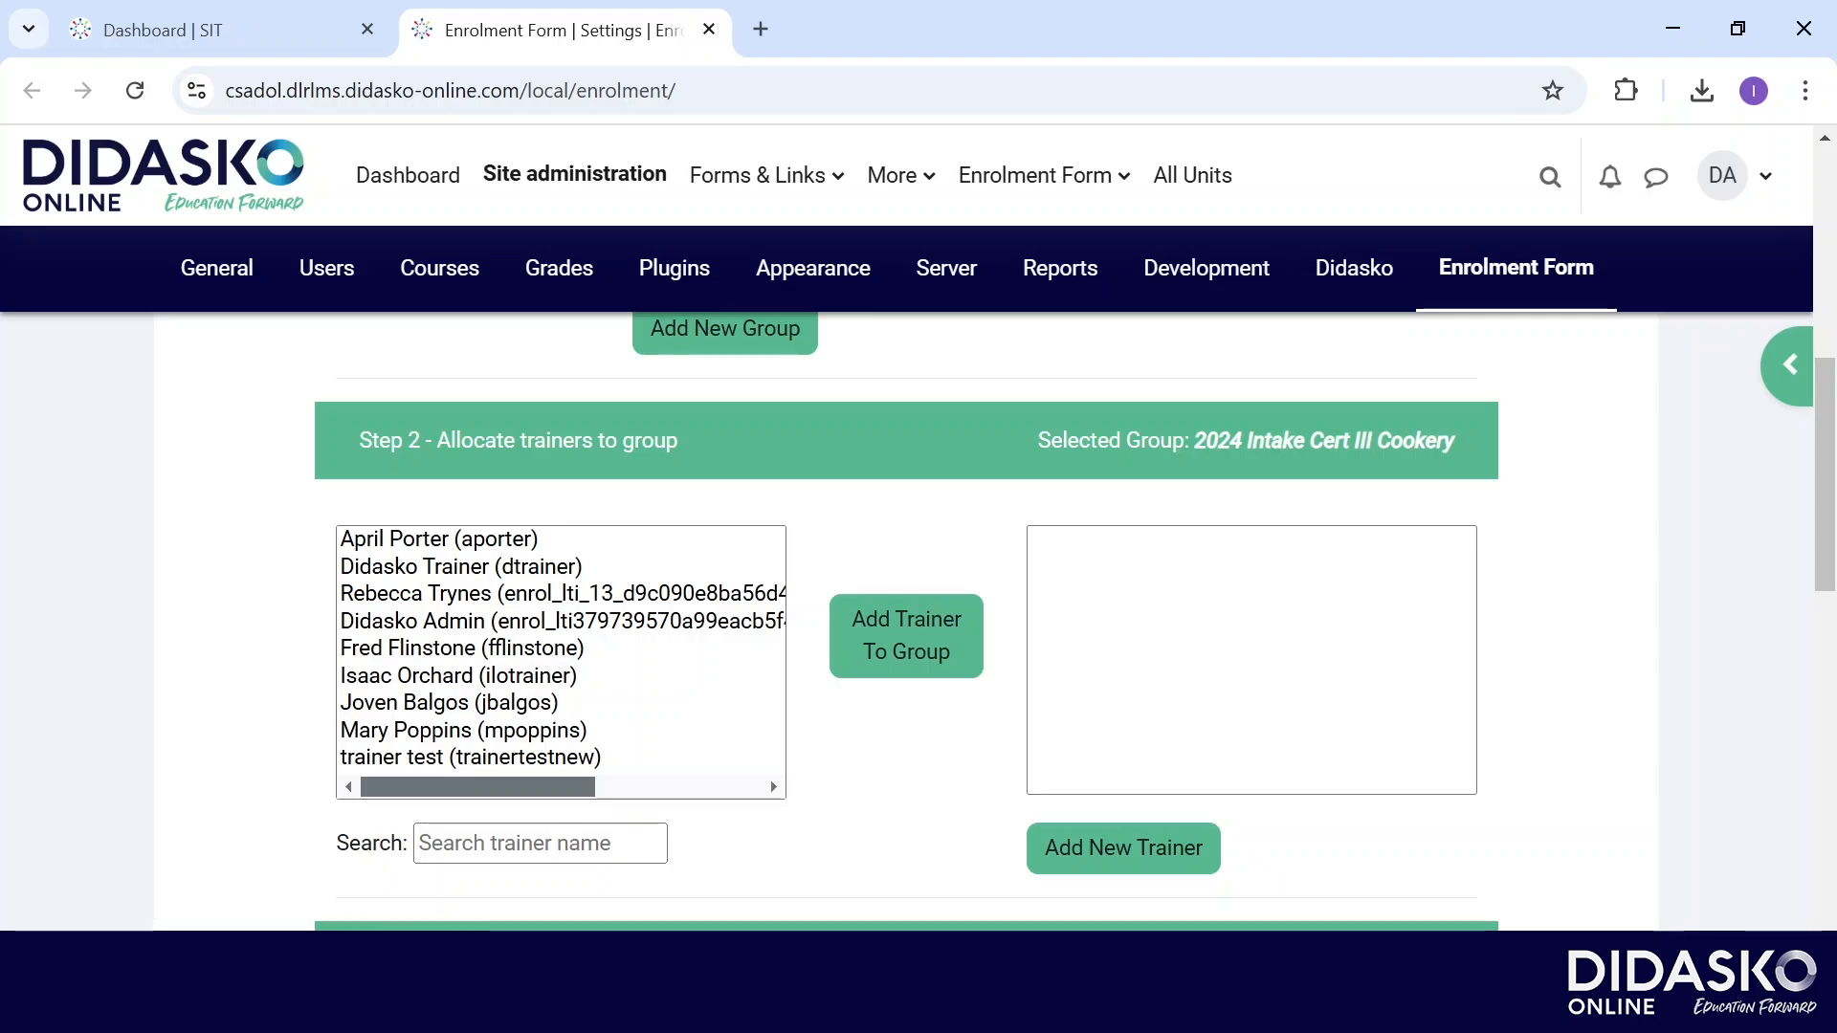
pyautogui.click(461, 566)
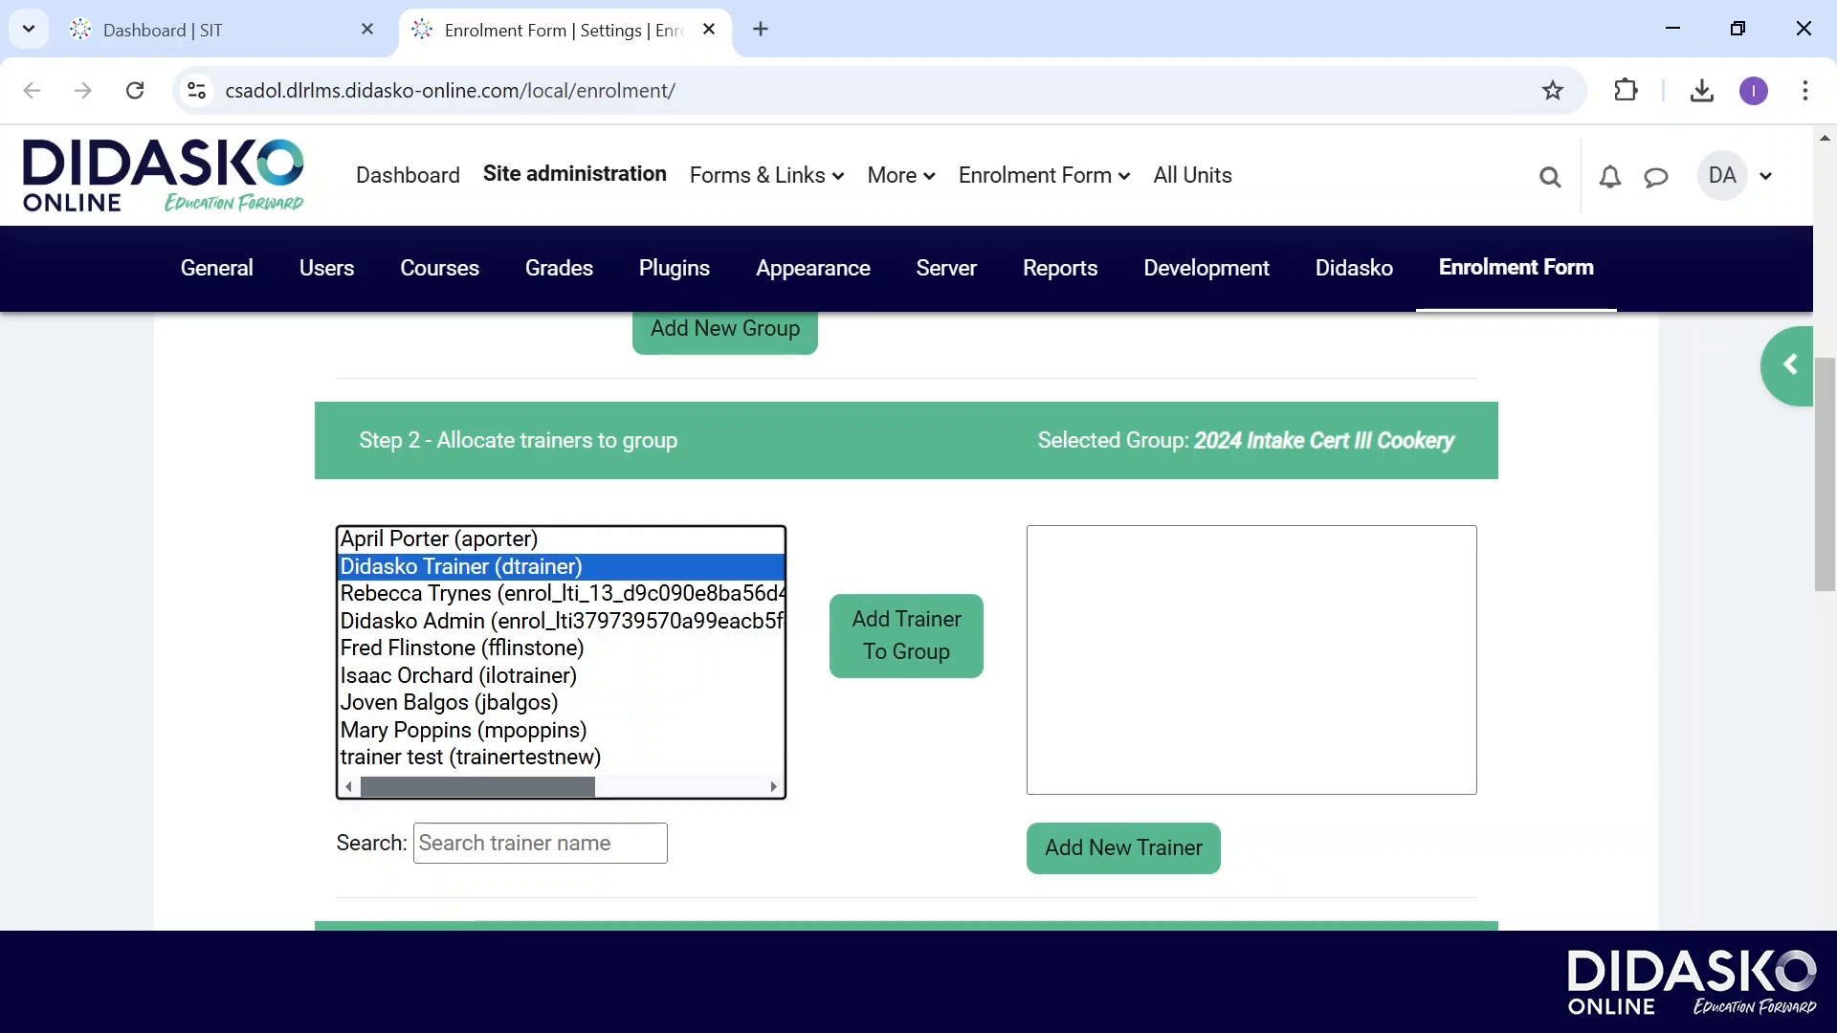
pyautogui.click(906, 635)
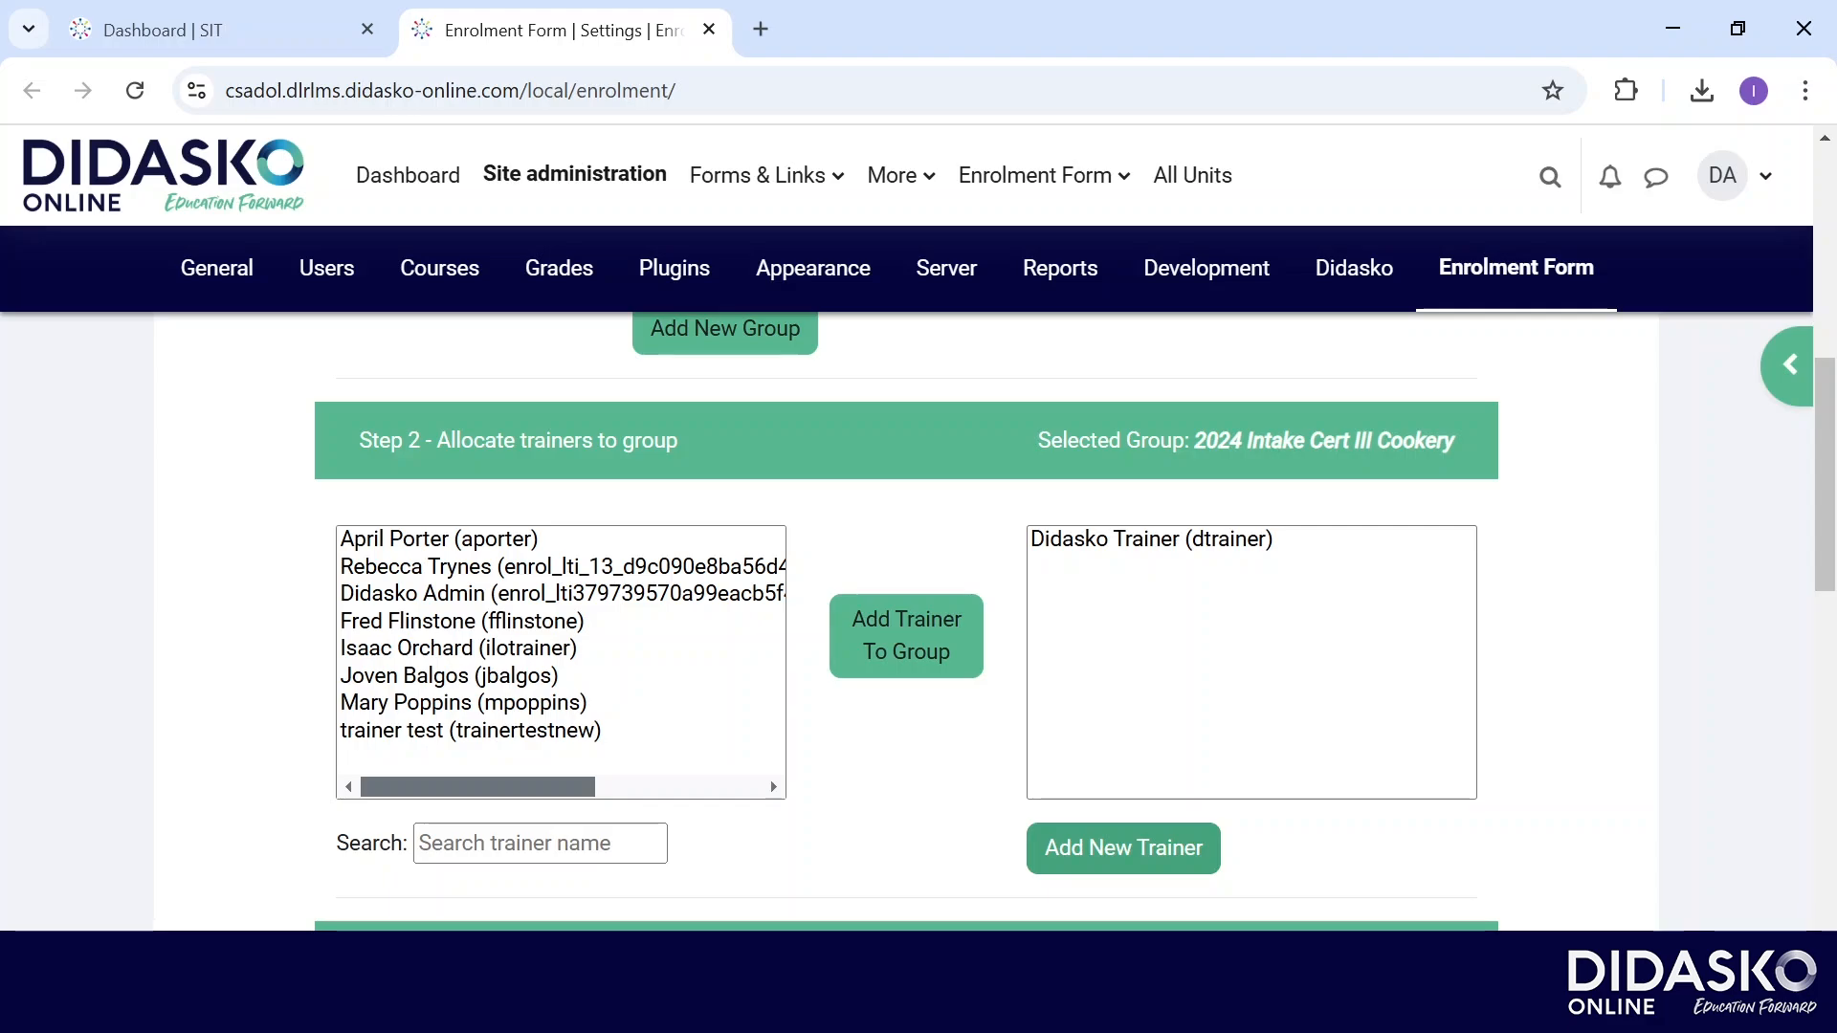
# Create a trainer account with the trainer's names, username, e-mail and a generated password, saved to the group.
pyautogui.click(1124, 849)
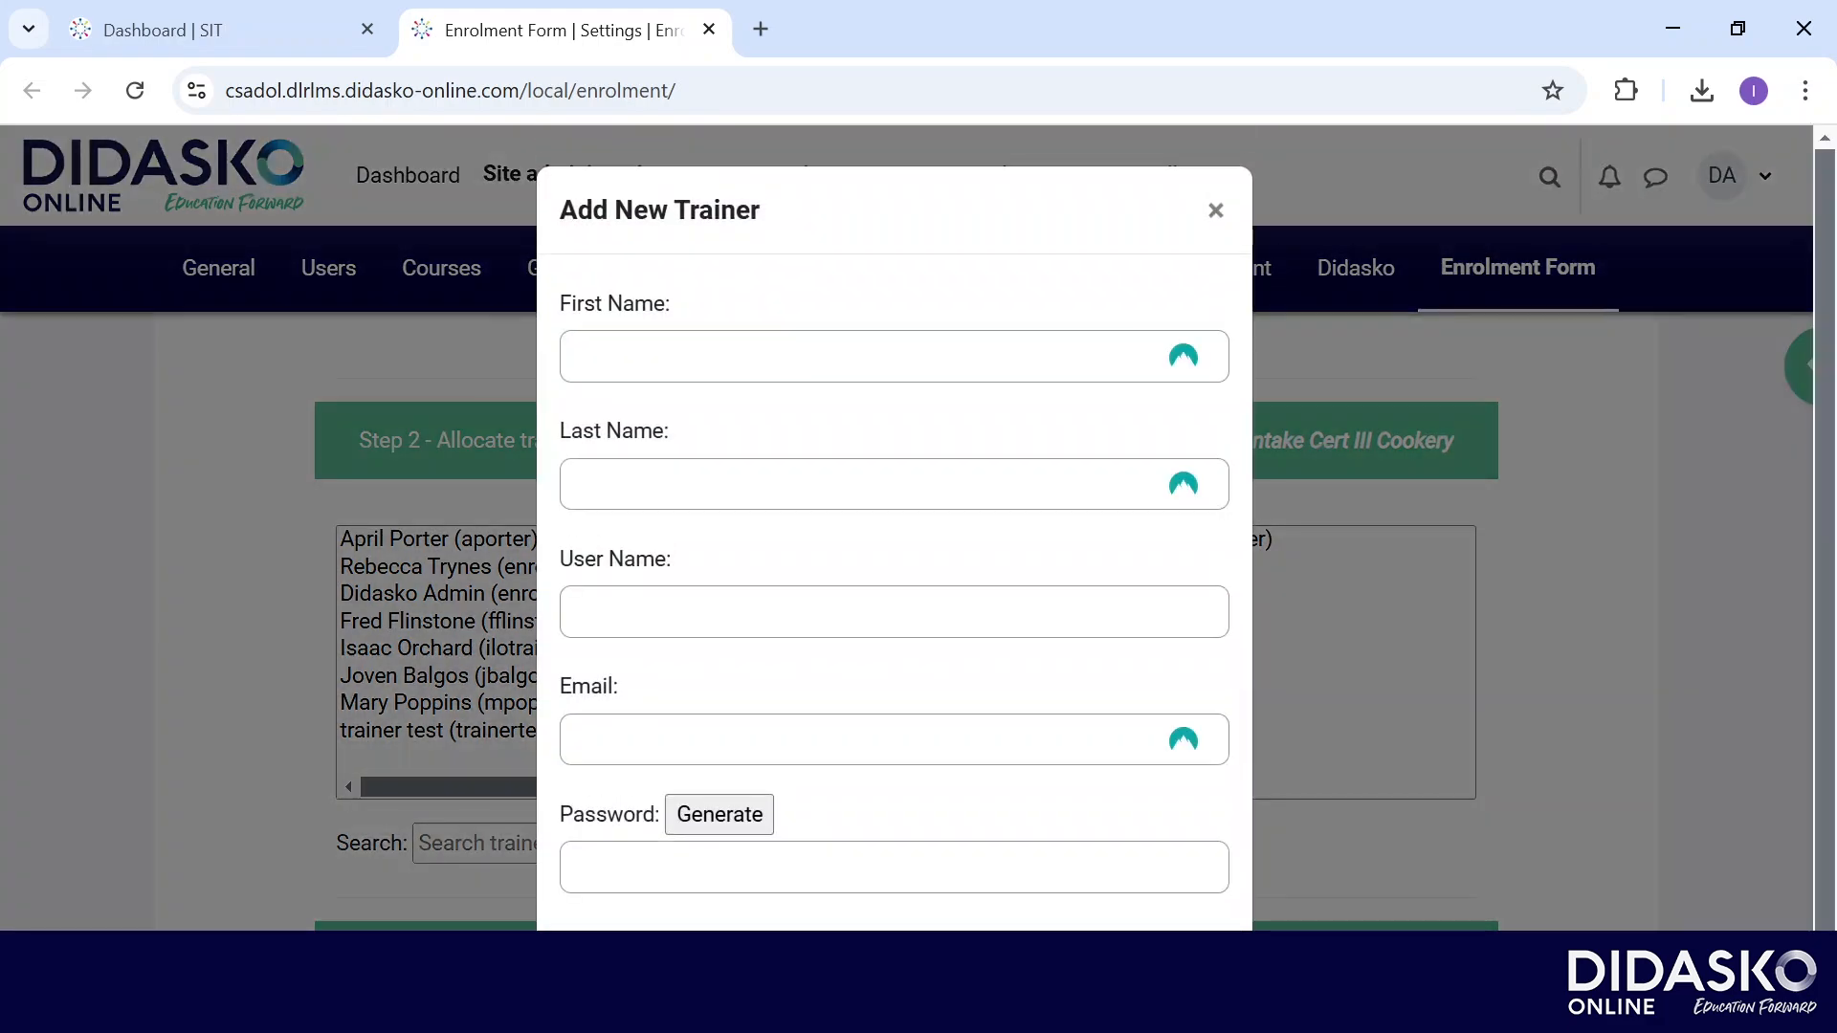
pyautogui.click(894, 357)
pyautogui.write('Didasko')
pyautogui.press('Tab')
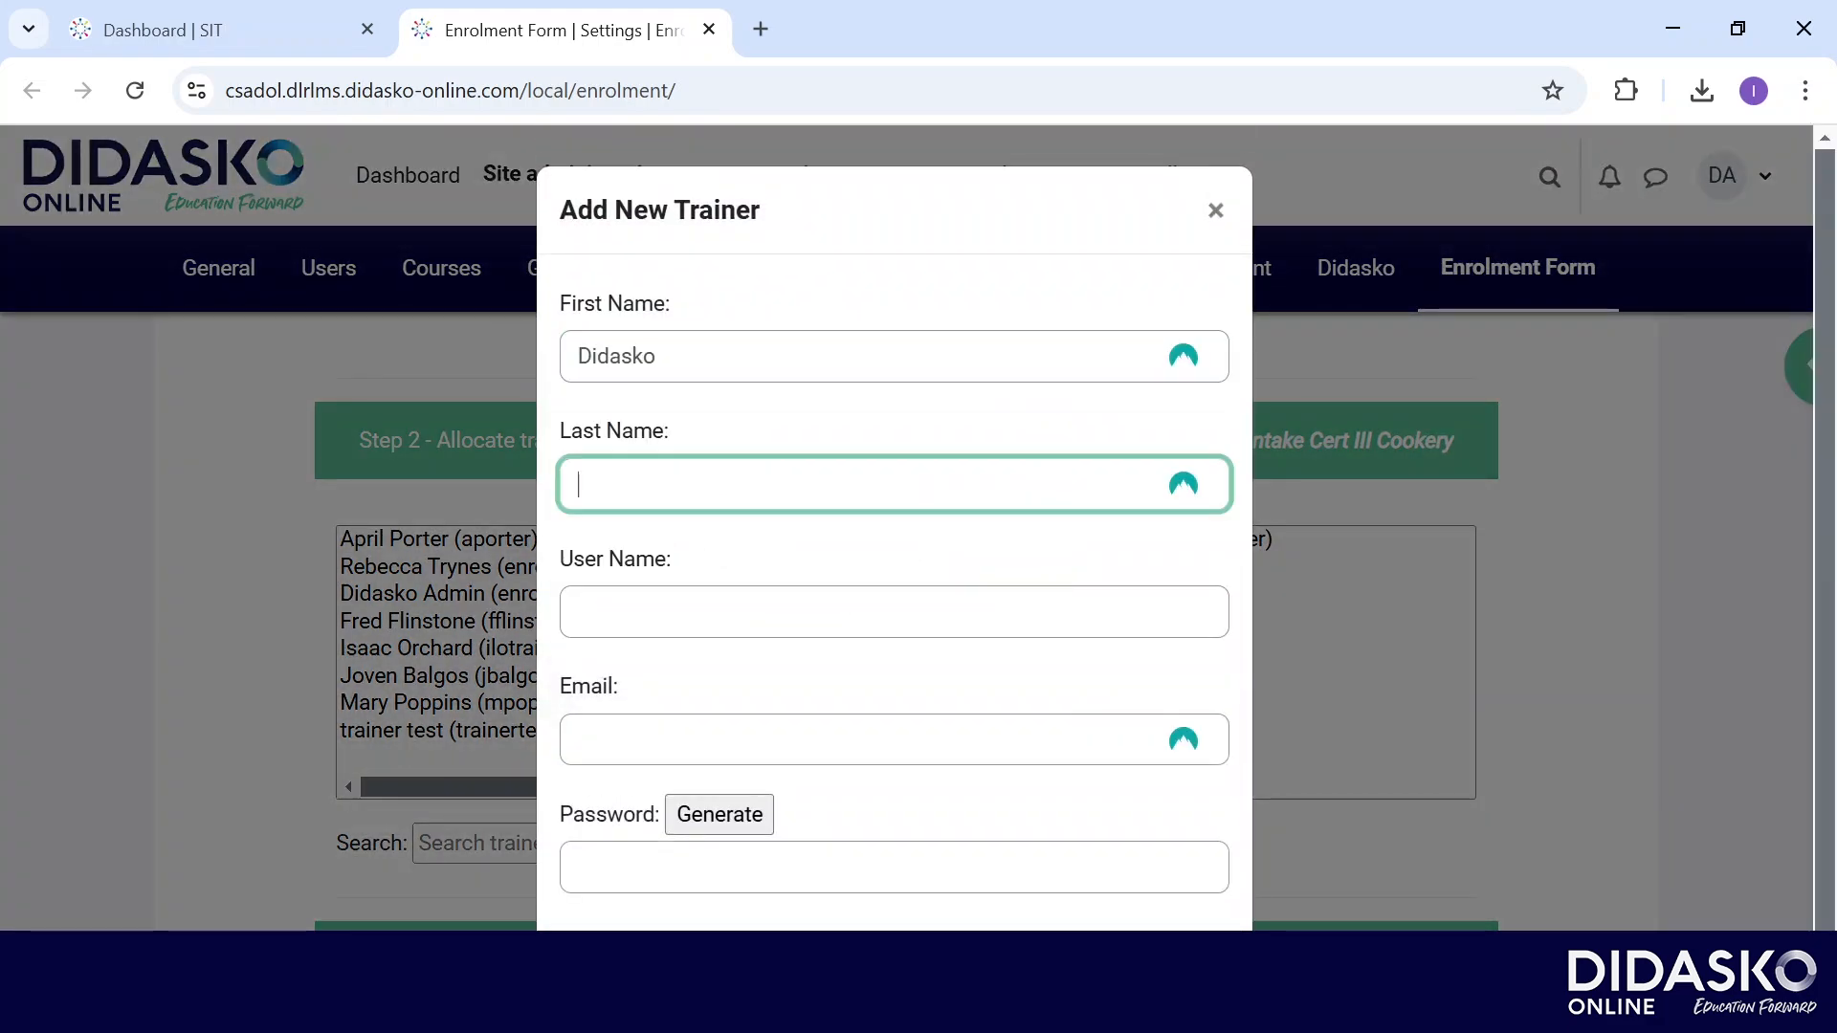
pyautogui.write('Teacher')
pyautogui.press('Tab')
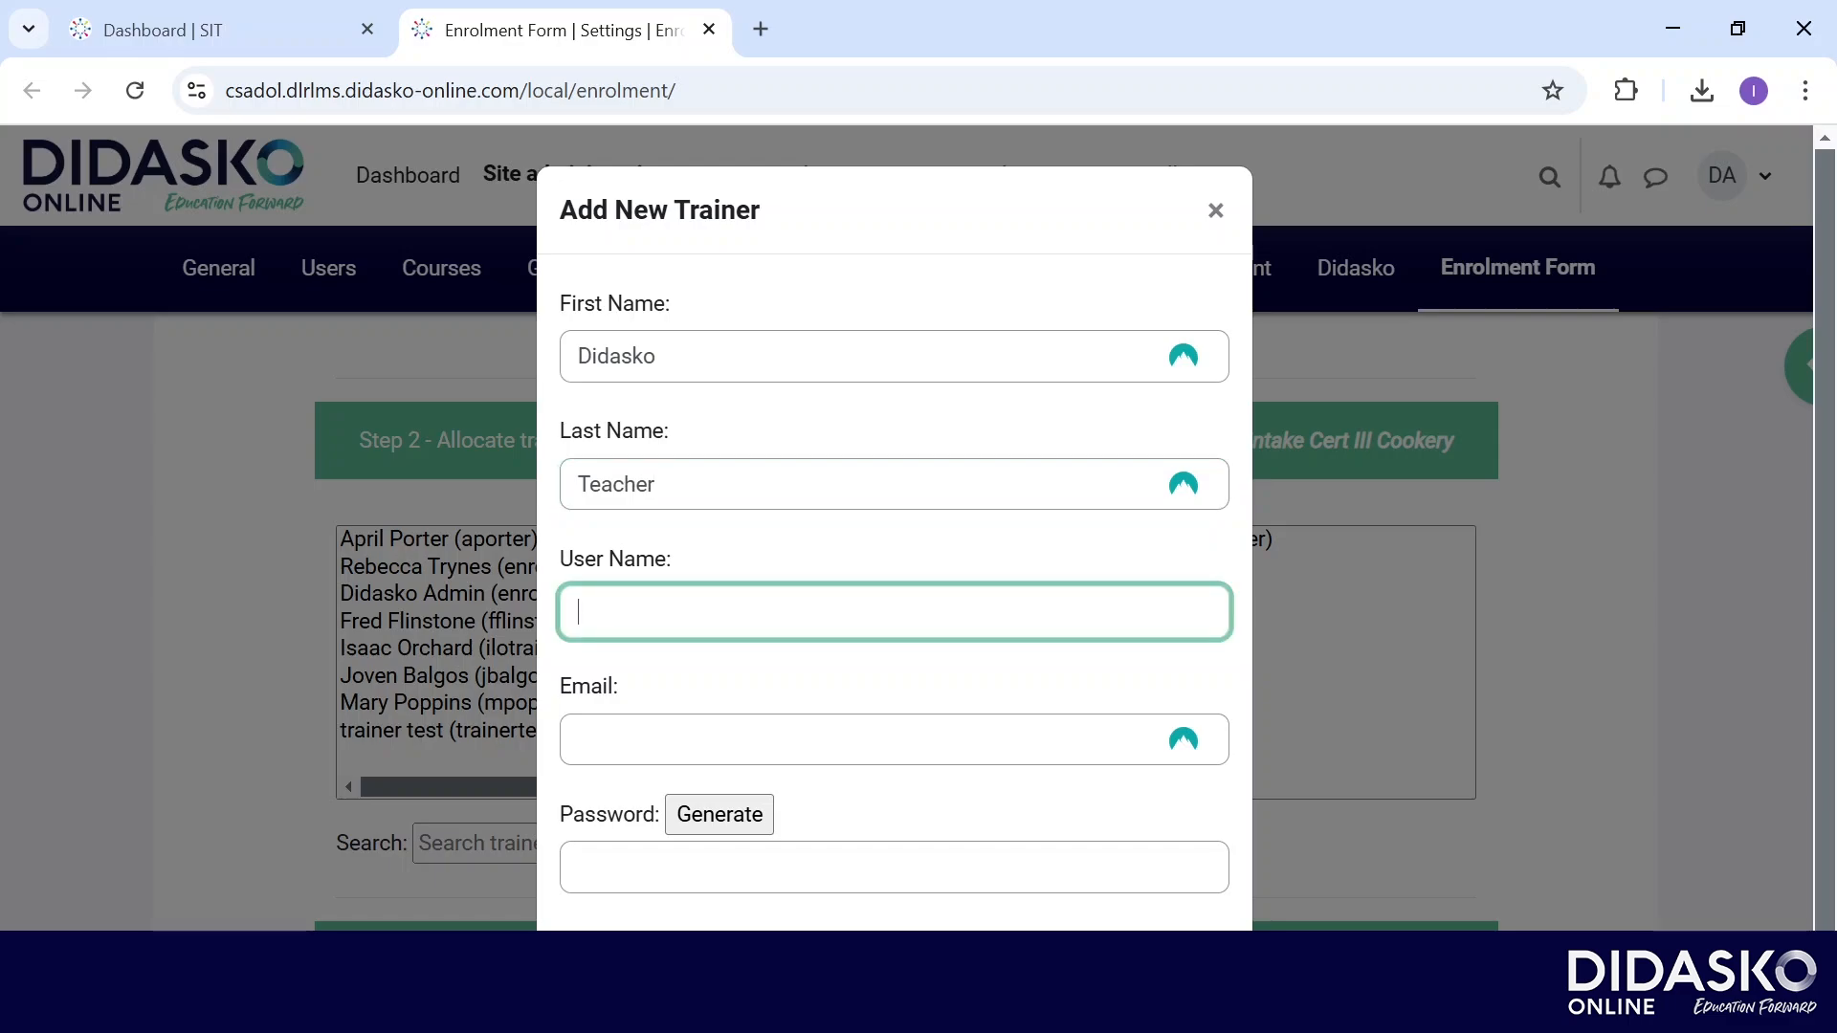
pyautogui.write('dteacher')
pyautogui.press('Tab')
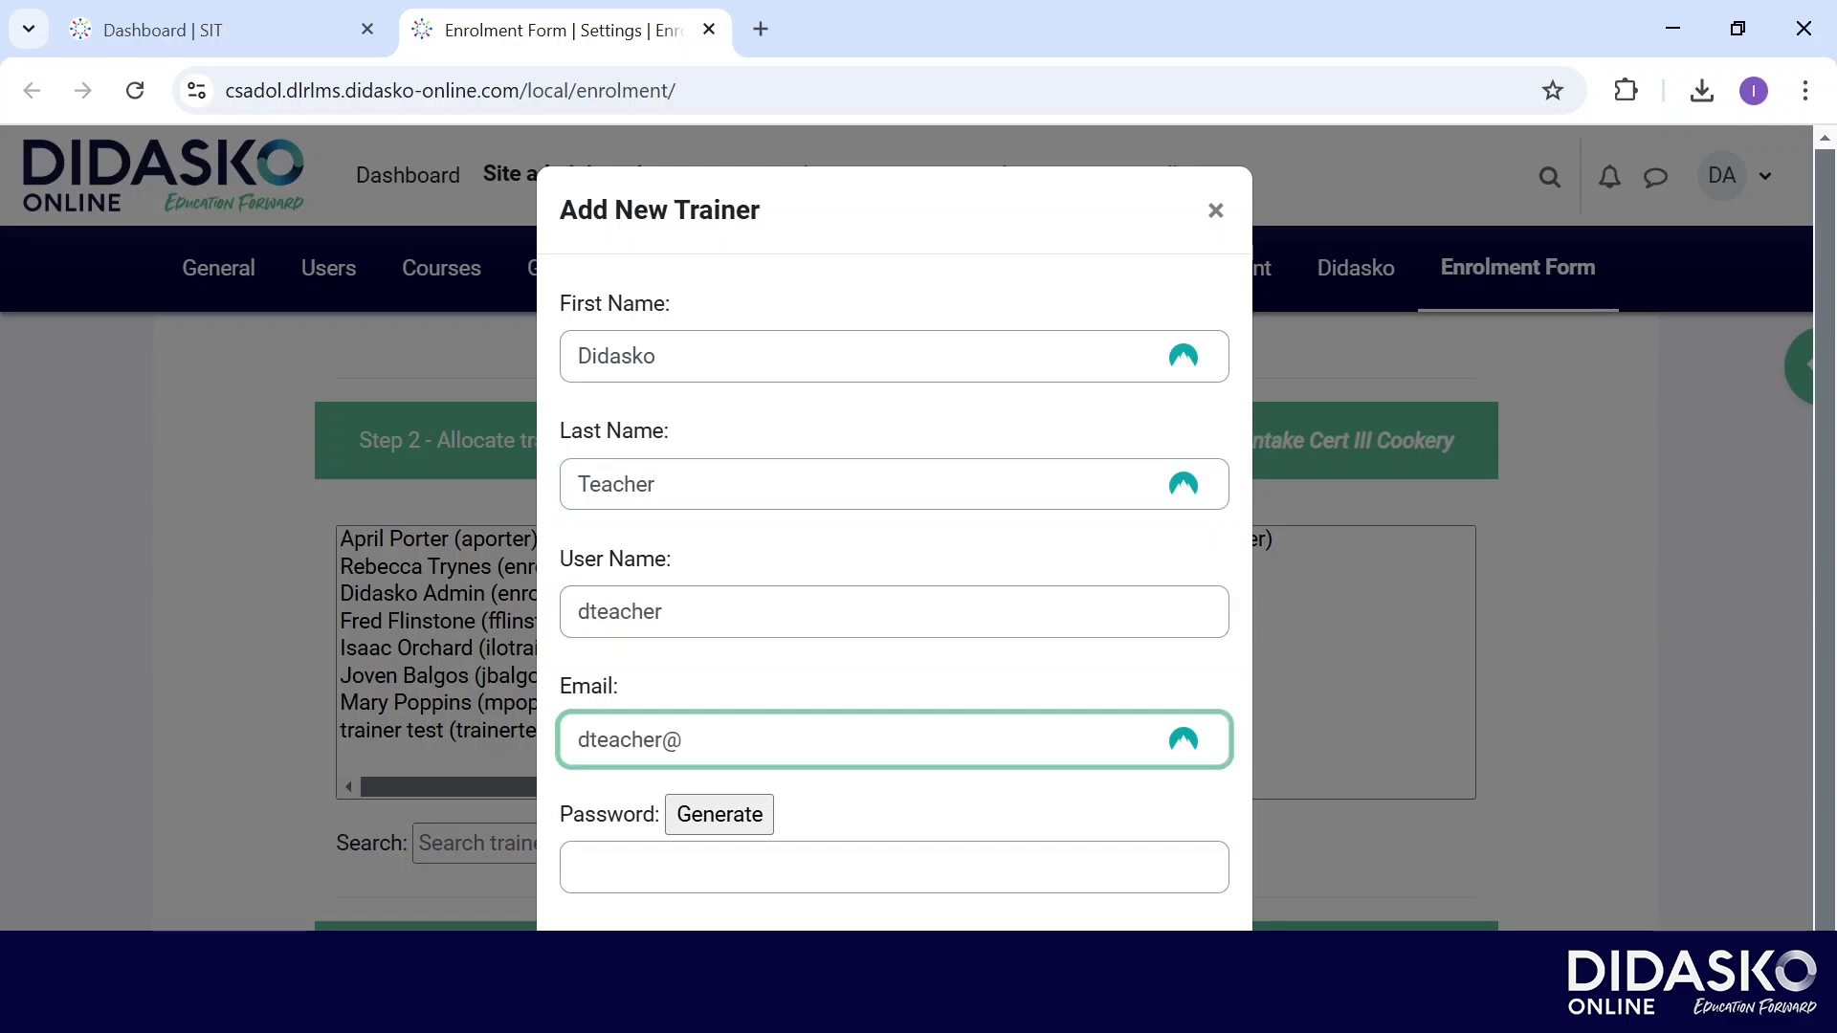
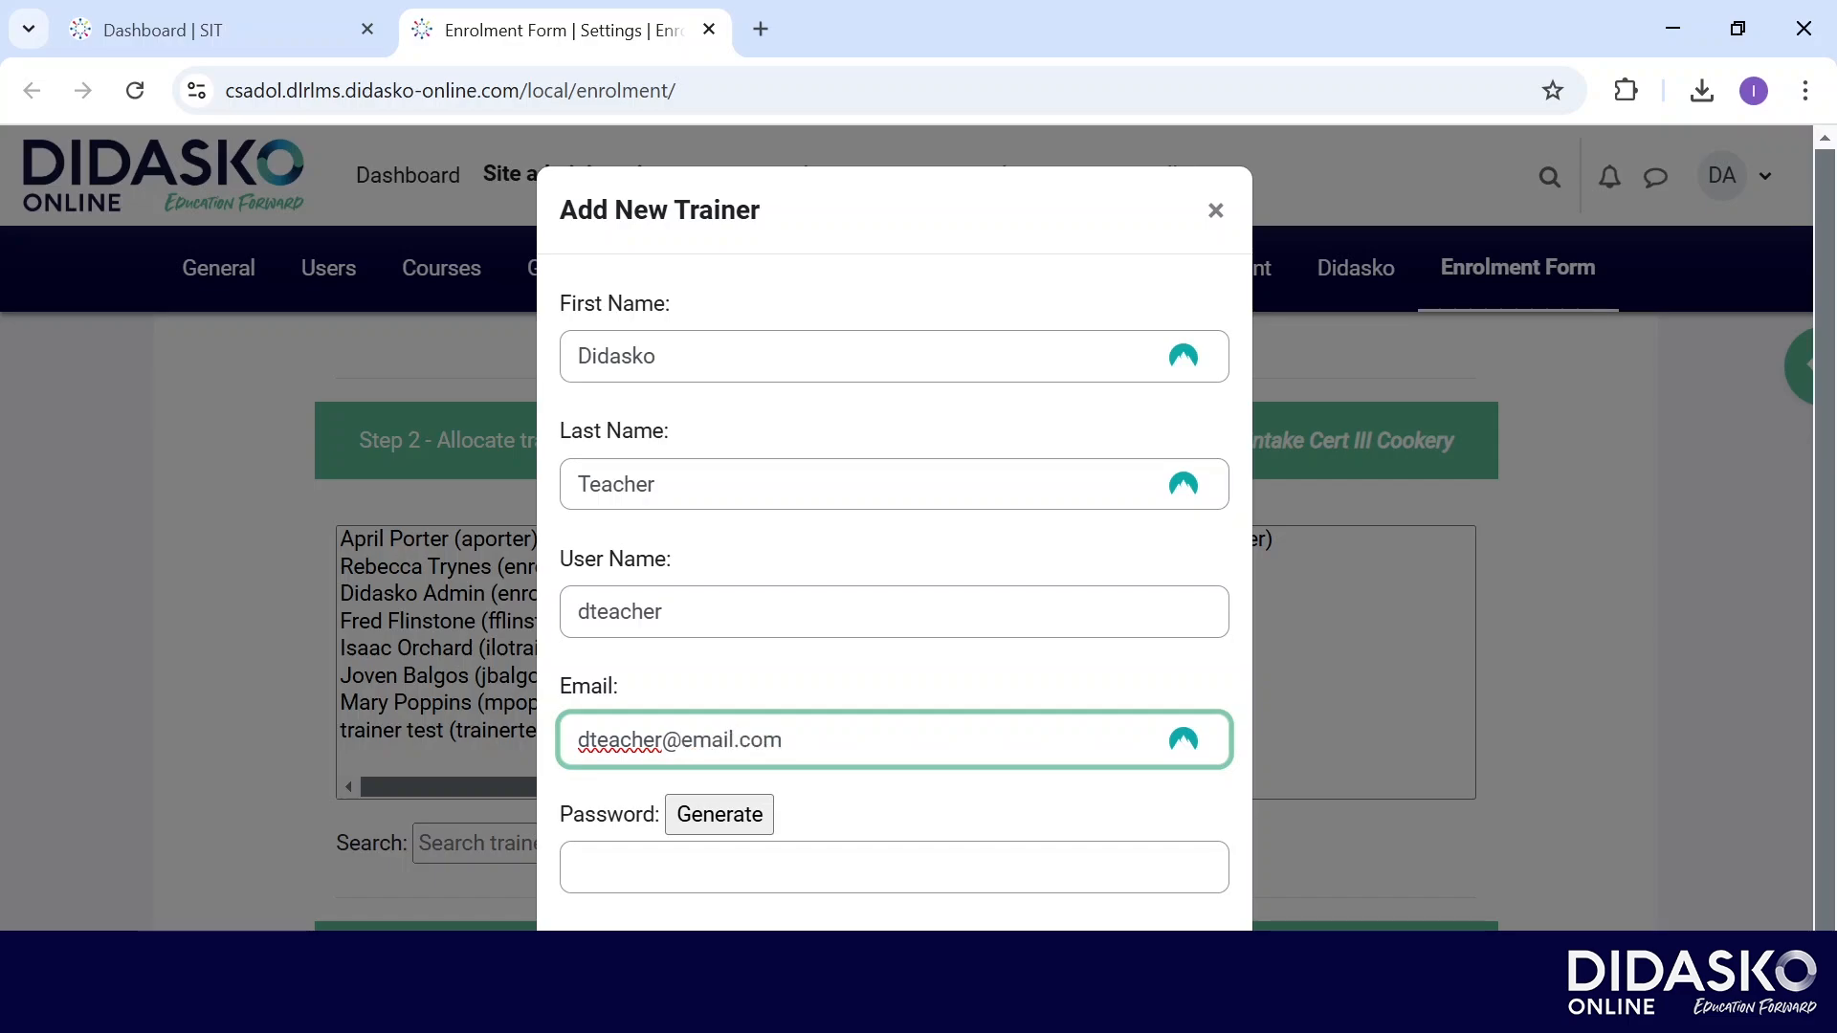
pyautogui.click(720, 814)
pyautogui.click(918, 814)
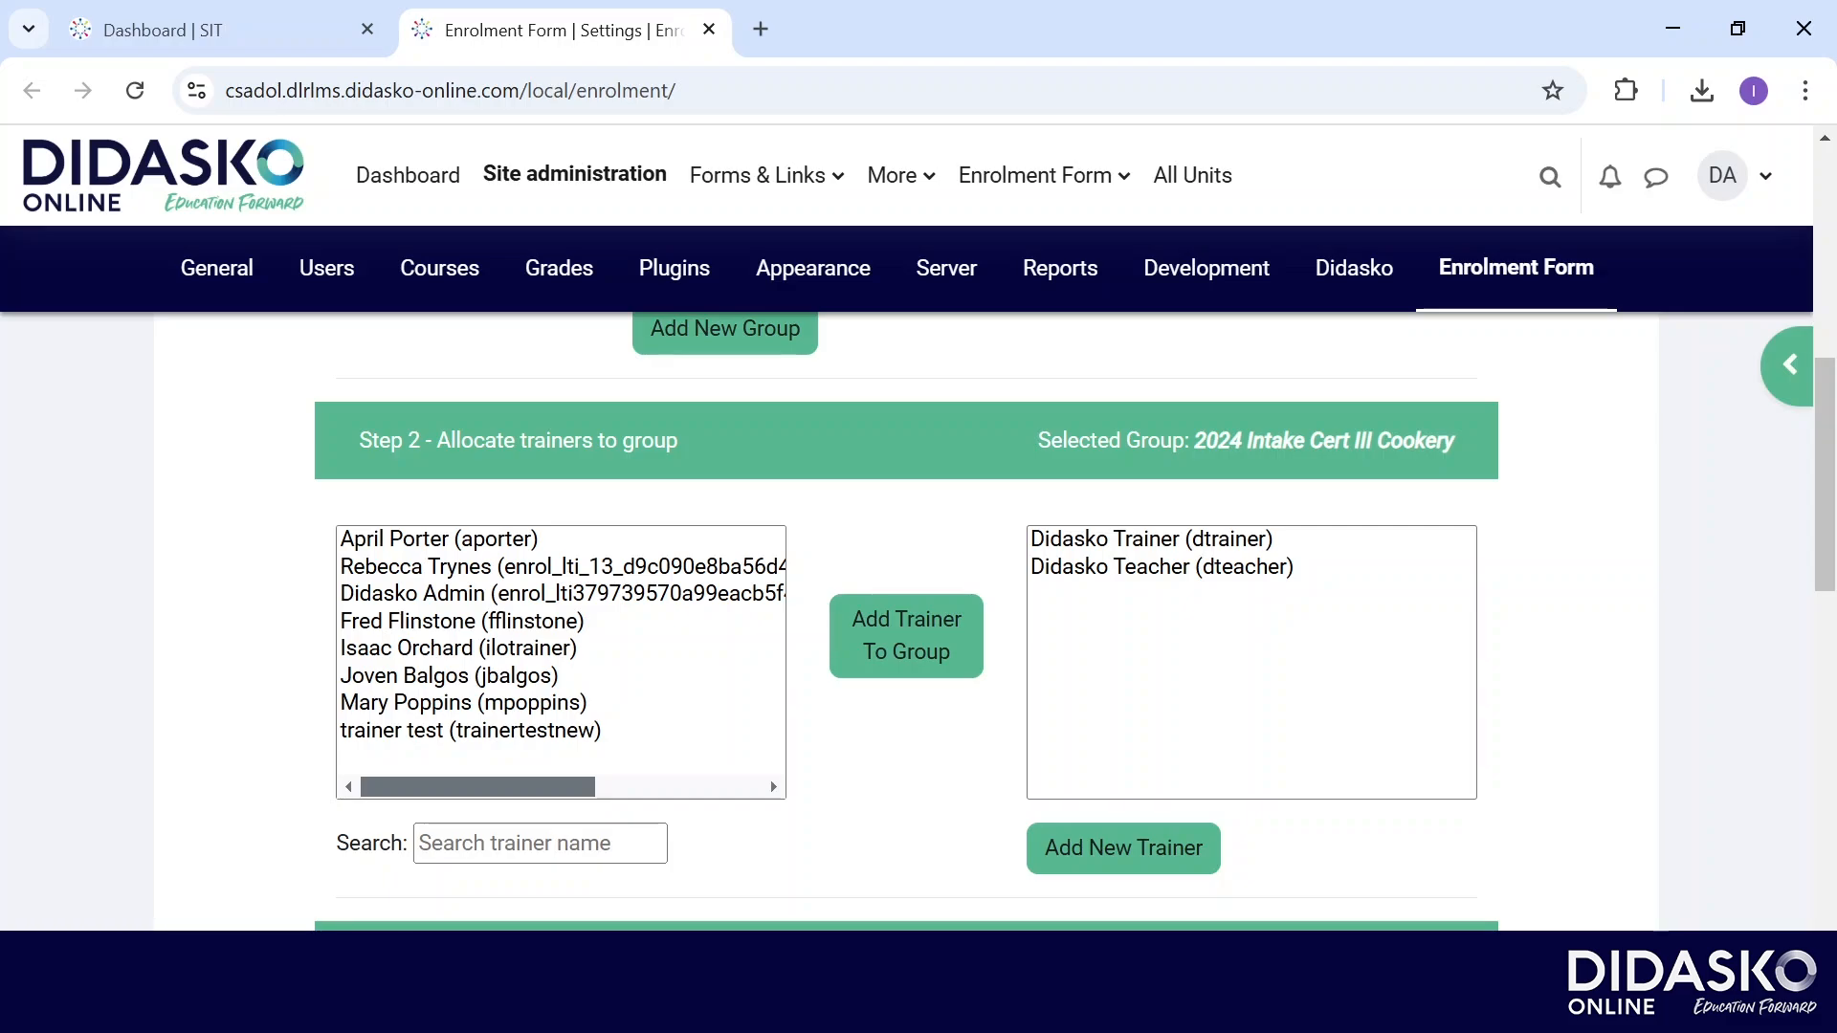
# Select the first five learners in Step 3 and allocate them to the group.
pyautogui.moveTo(1153, 540); pyautogui.dragTo(1162, 568)
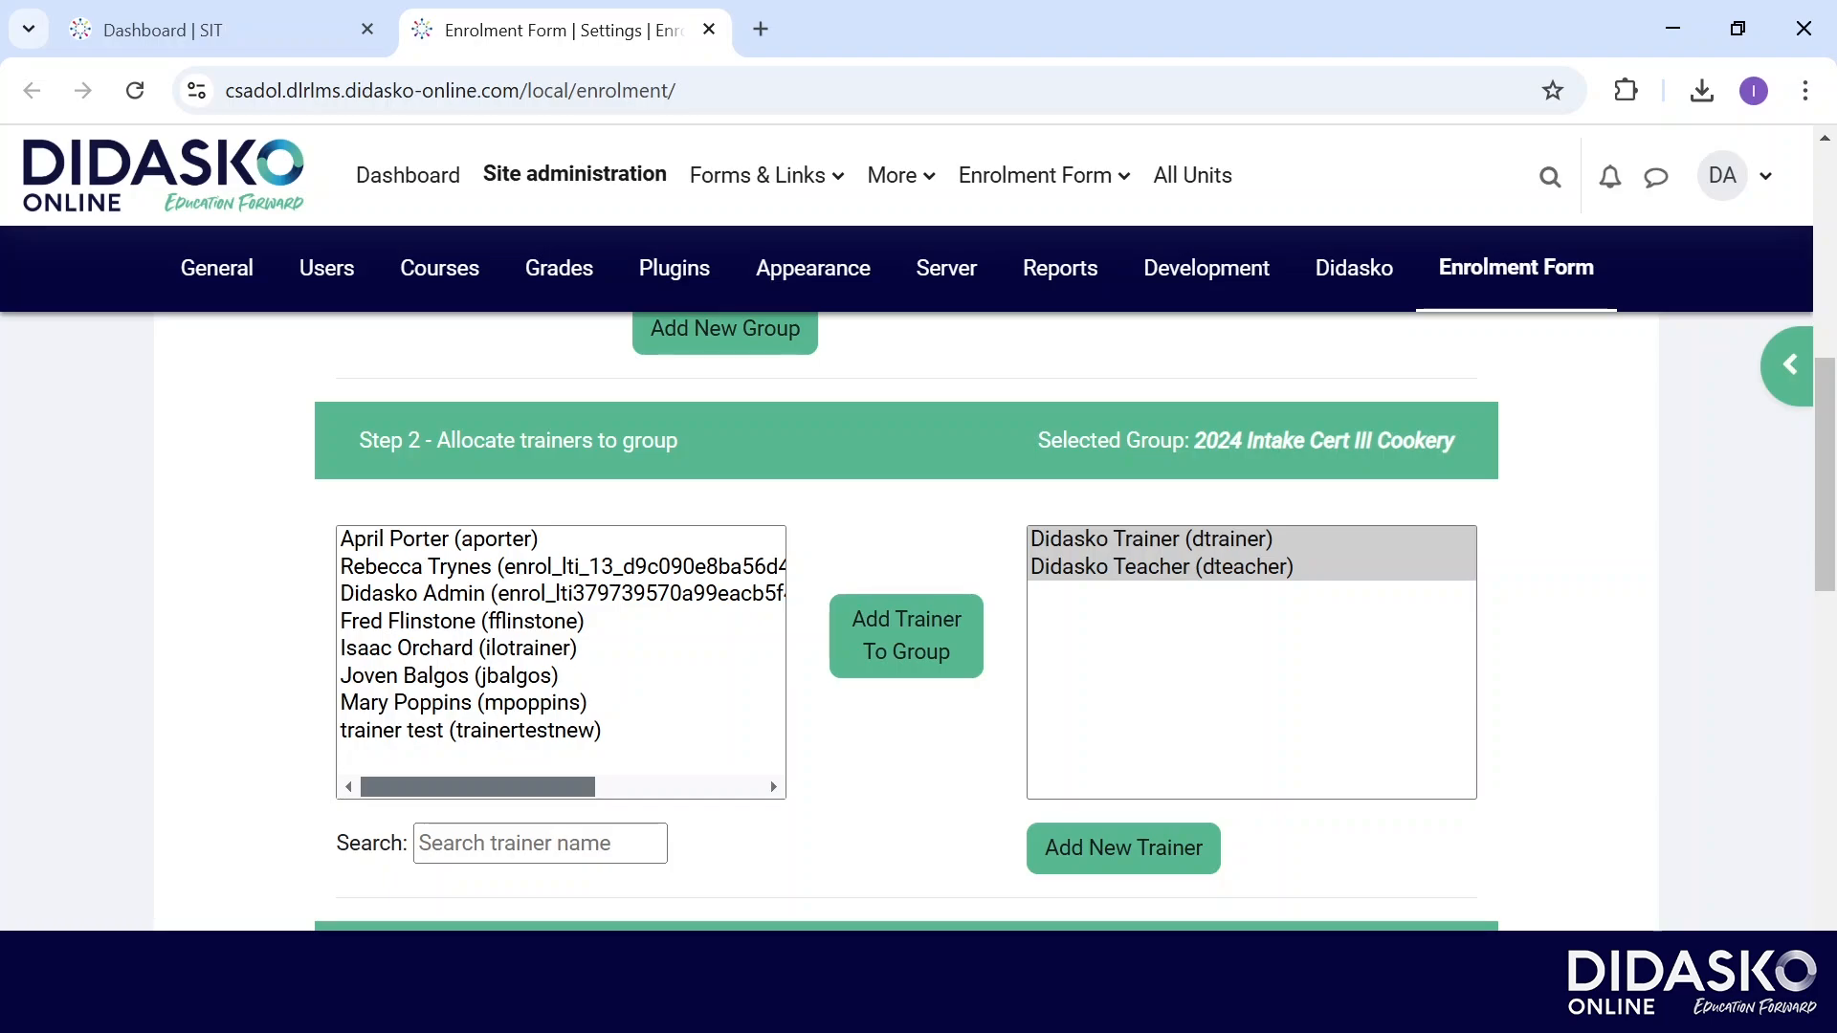
pyautogui.scroll(-5, 905, 622)
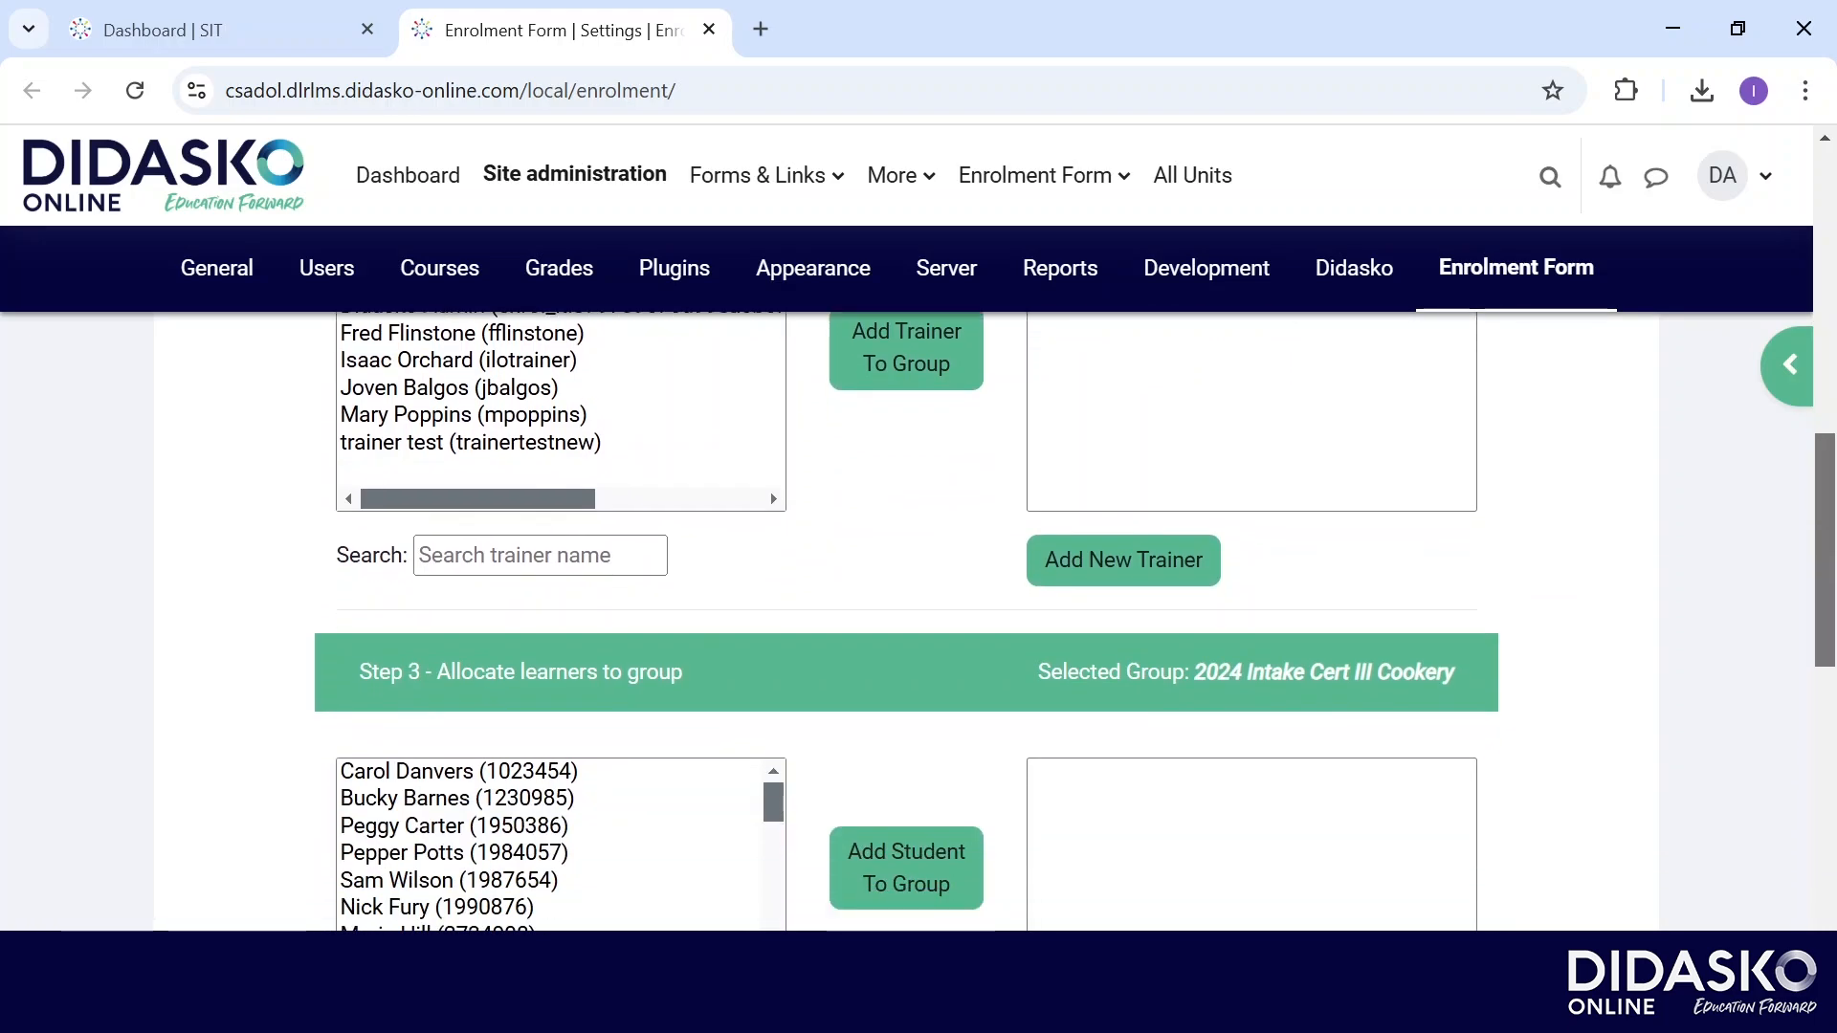
pyautogui.scroll(-1, 905, 622)
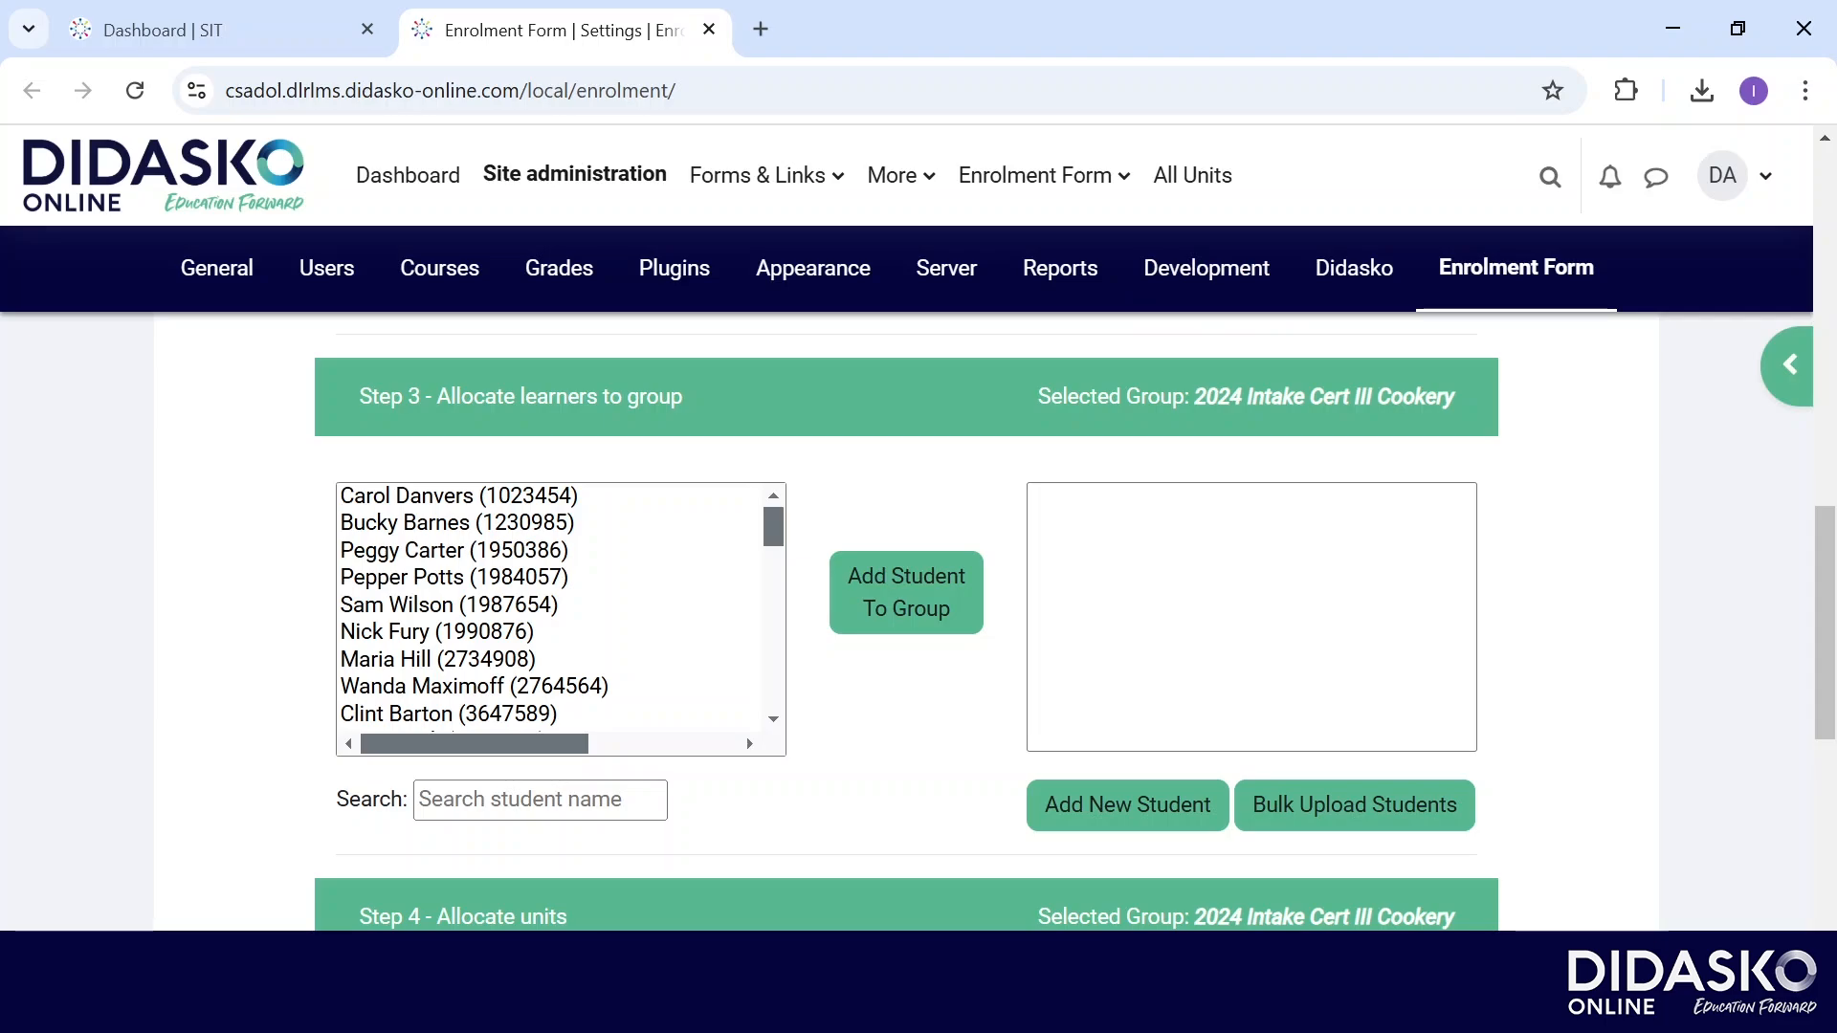
pyautogui.moveTo(459, 496); pyautogui.dragTo(460, 604)
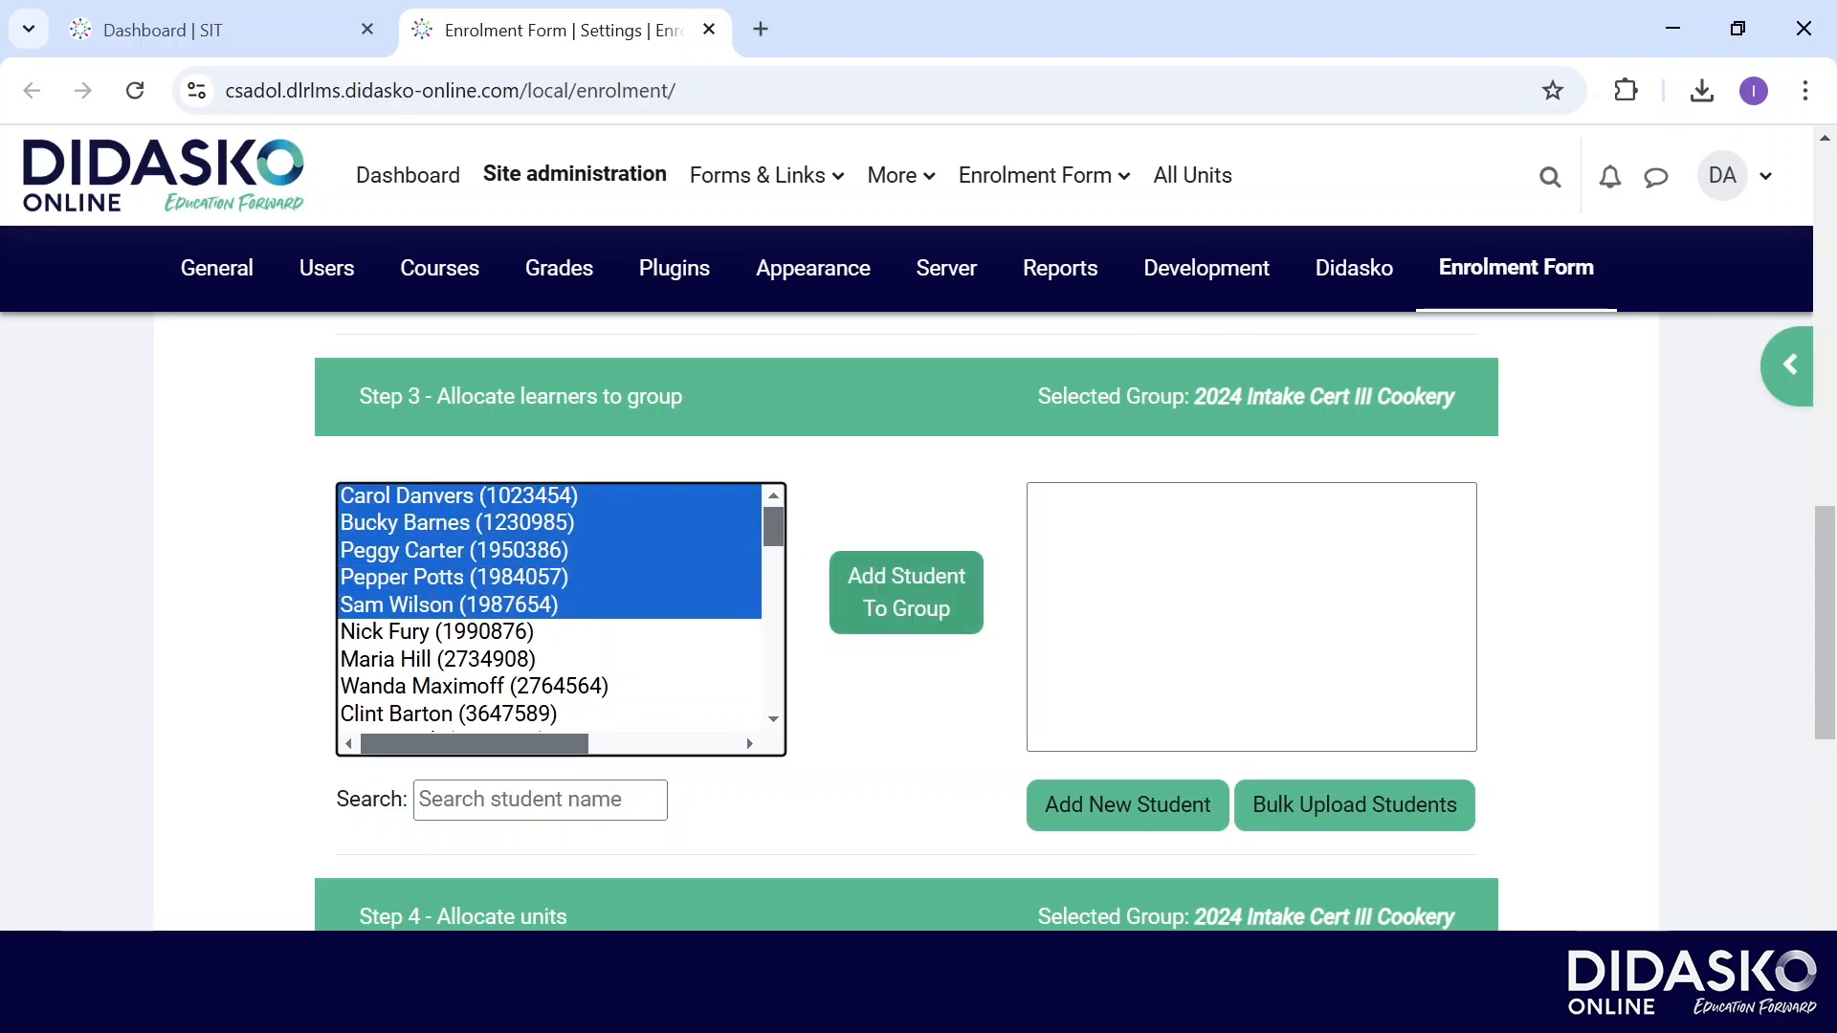
pyautogui.click(906, 593)
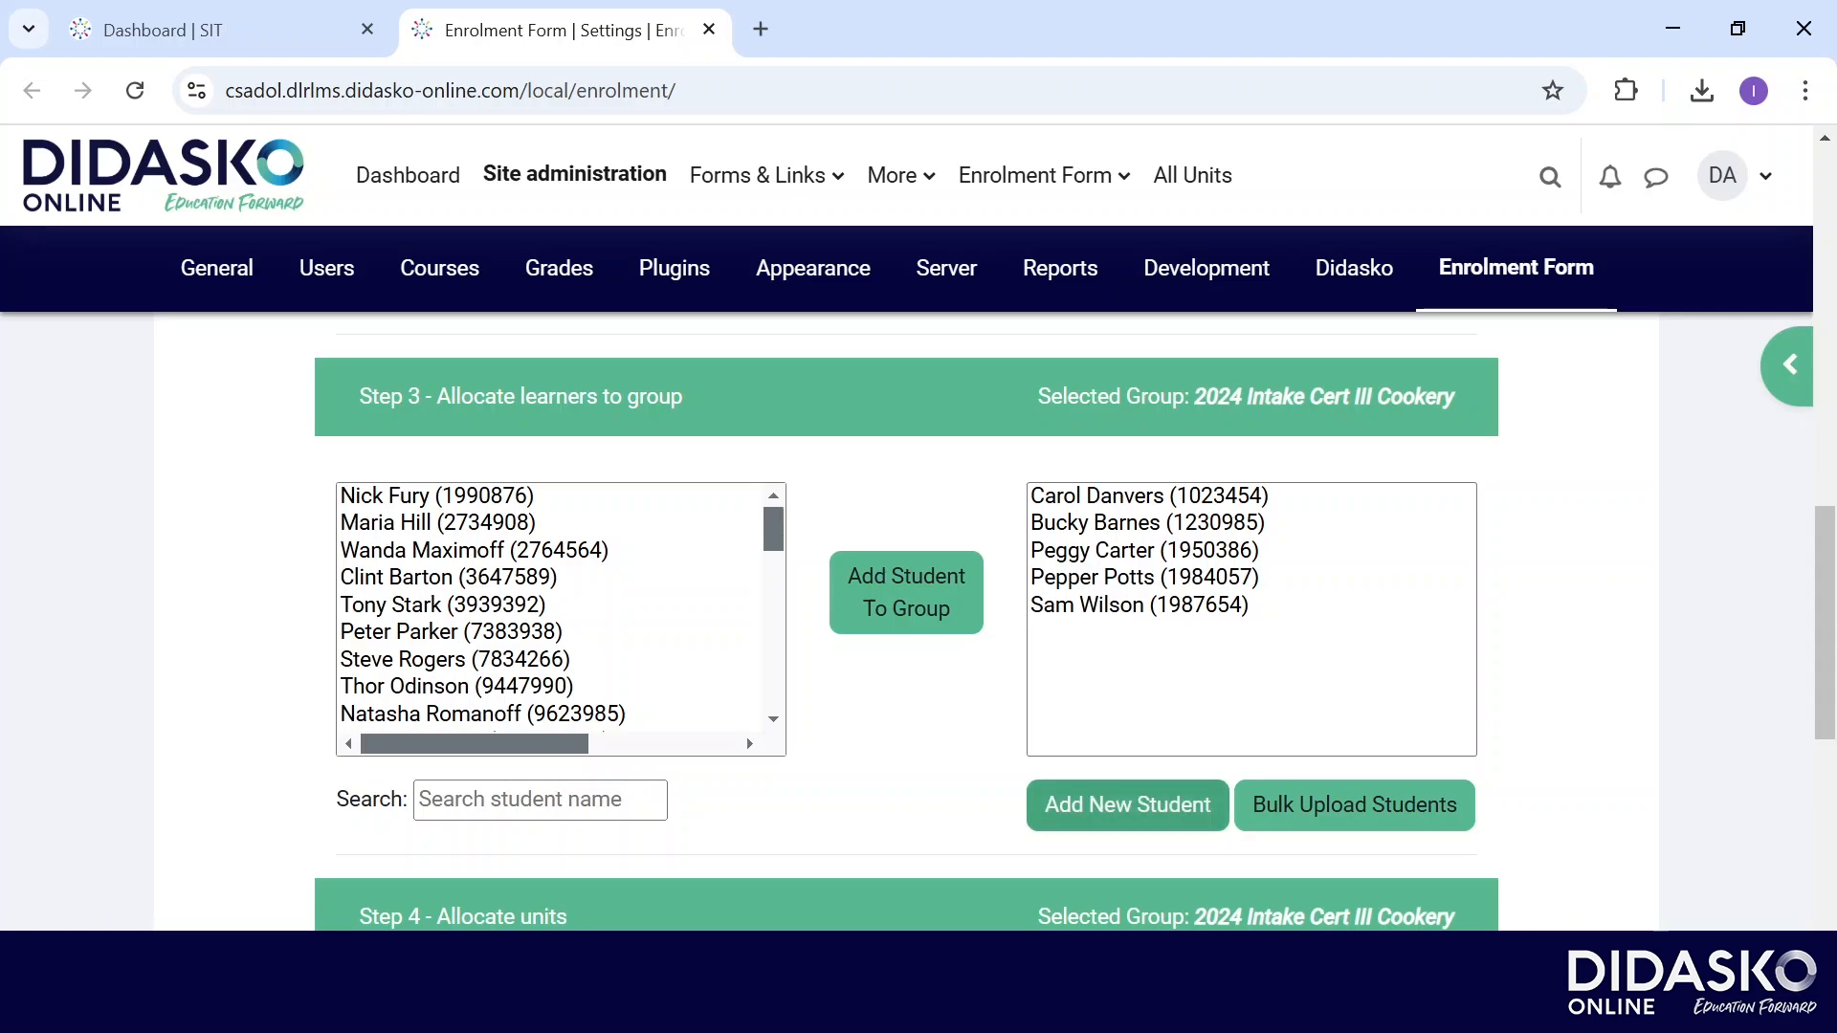
# Create an adult learner account with the learner's names, e-mail username and generated password.
pyautogui.click(1127, 805)
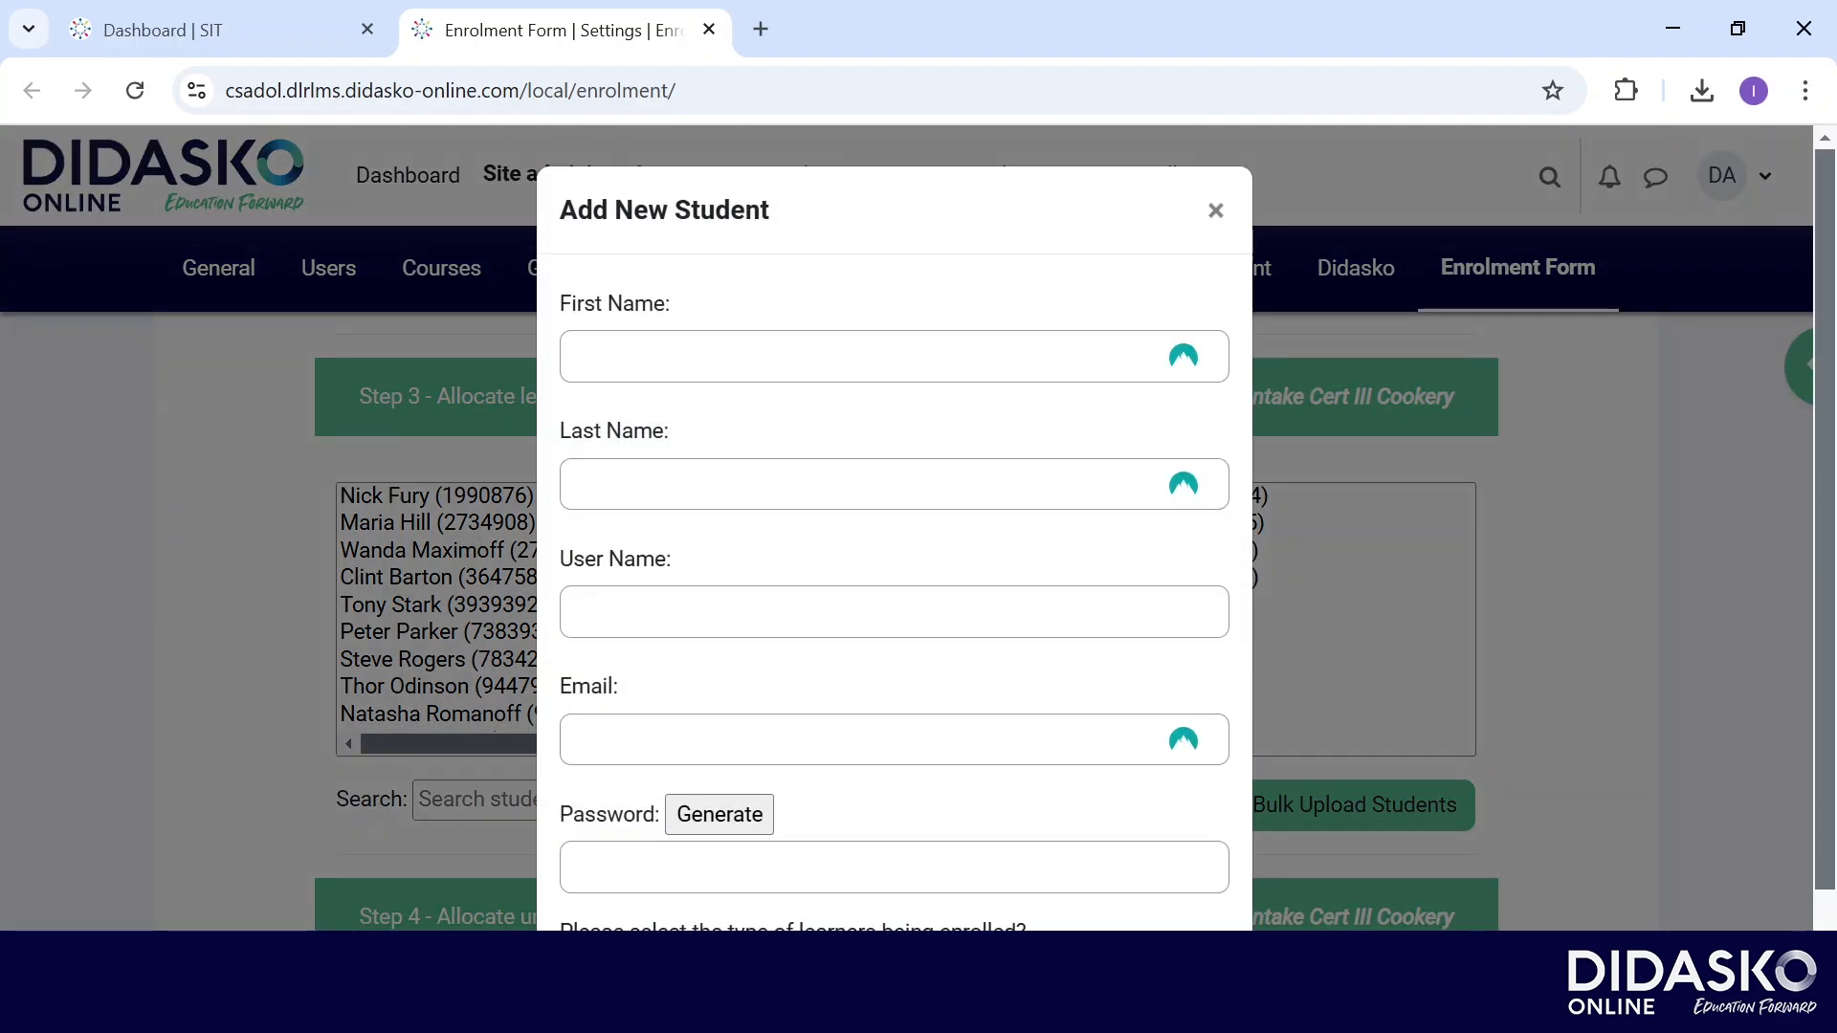
pyautogui.click(894, 356)
pyautogui.write('Didasko')
pyautogui.press('Tab')
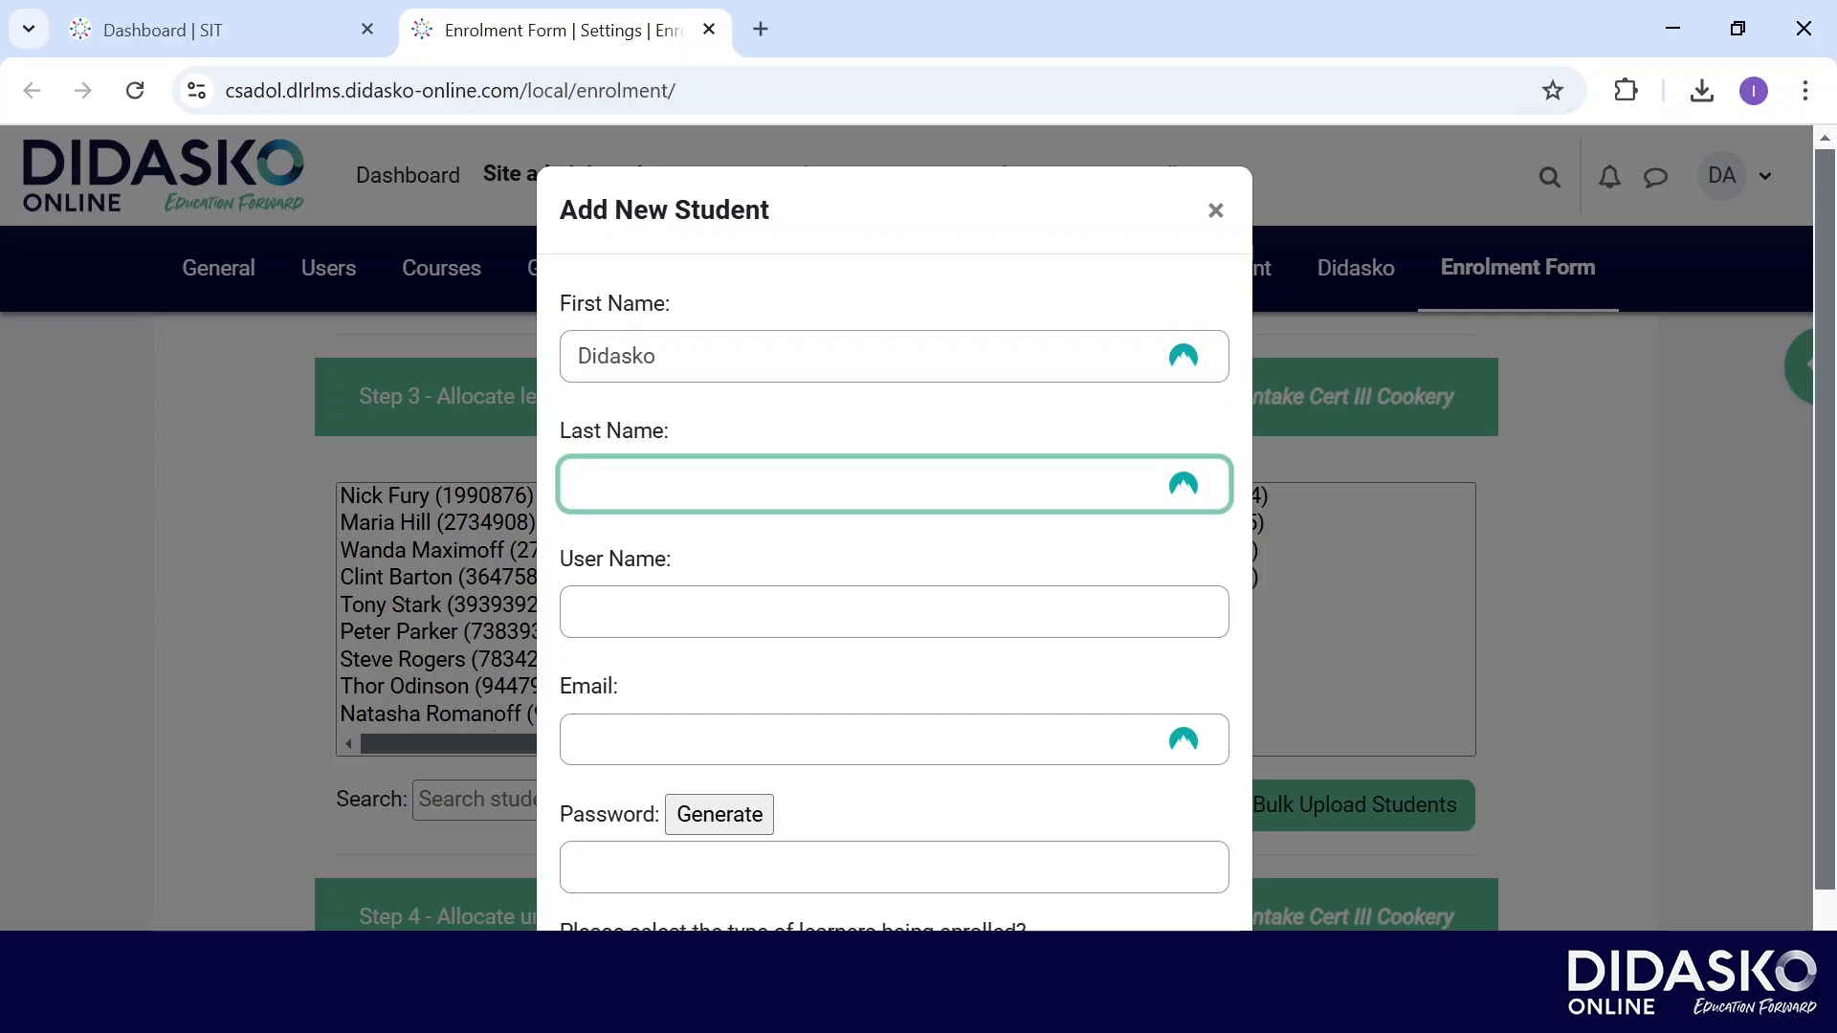
pyautogui.write('Student')
pyautogui.press('Tab')
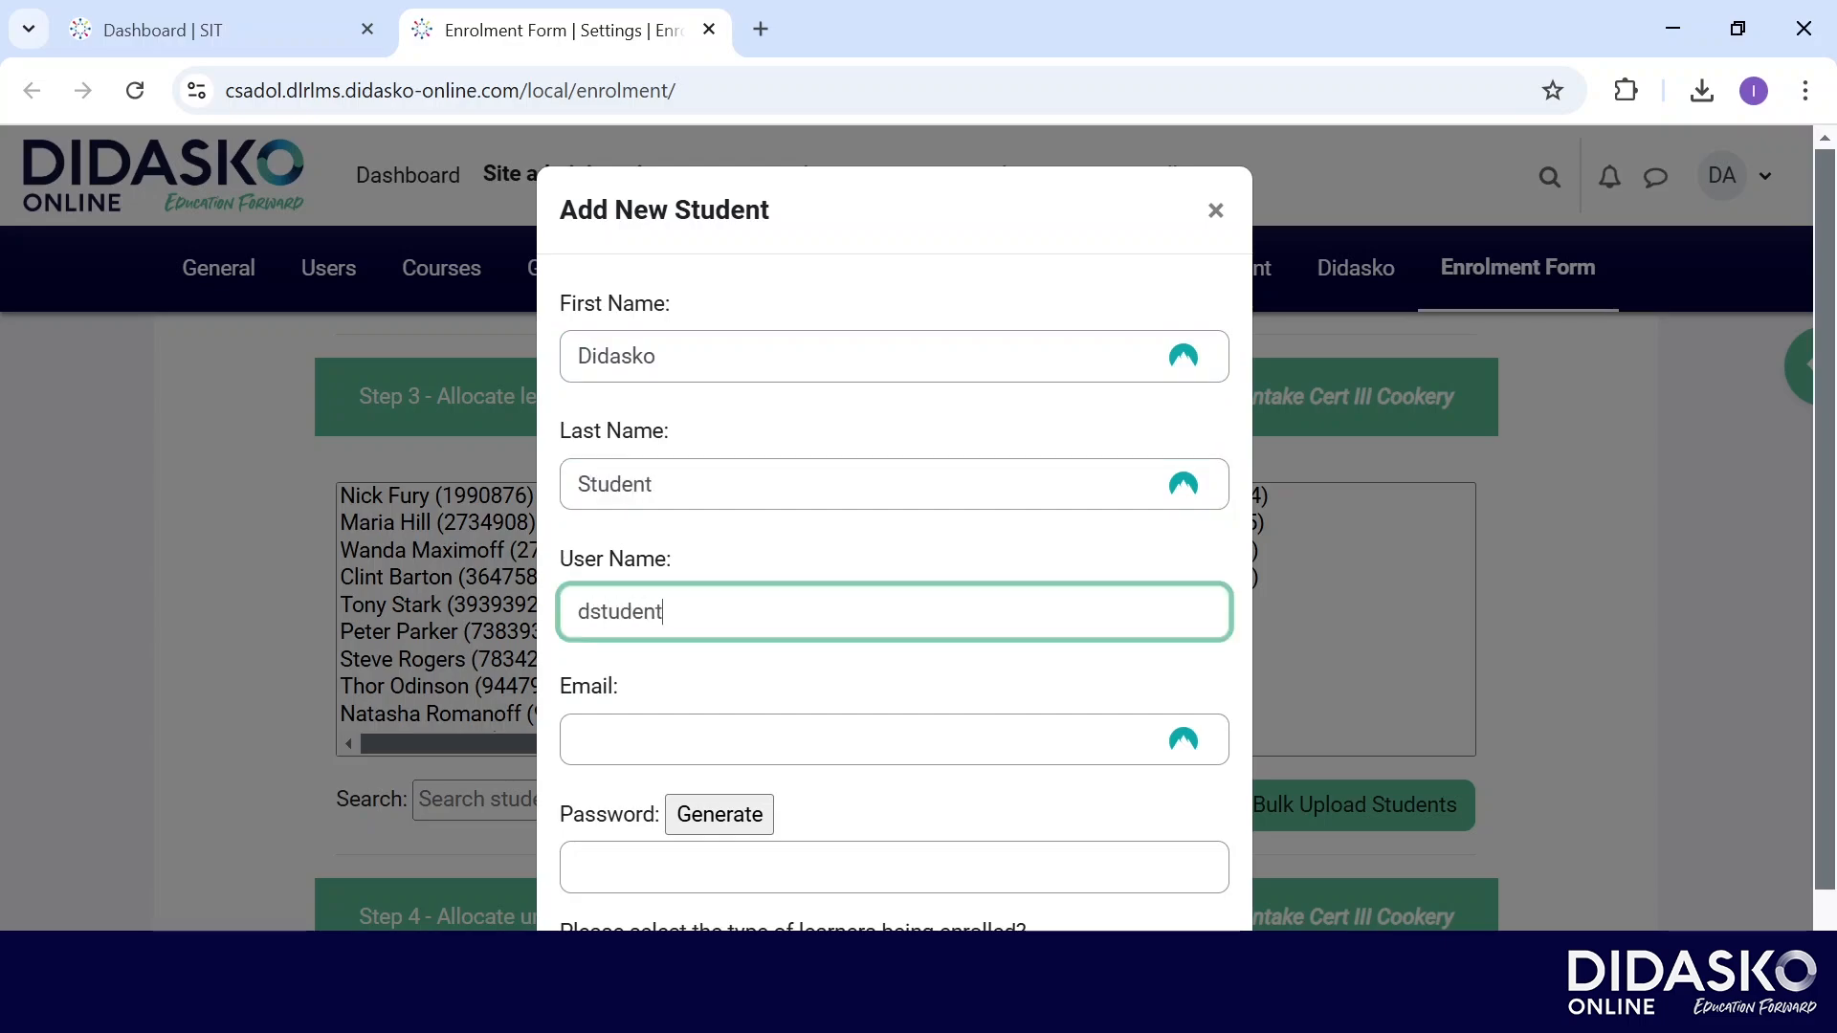
pyautogui.press('Tab')
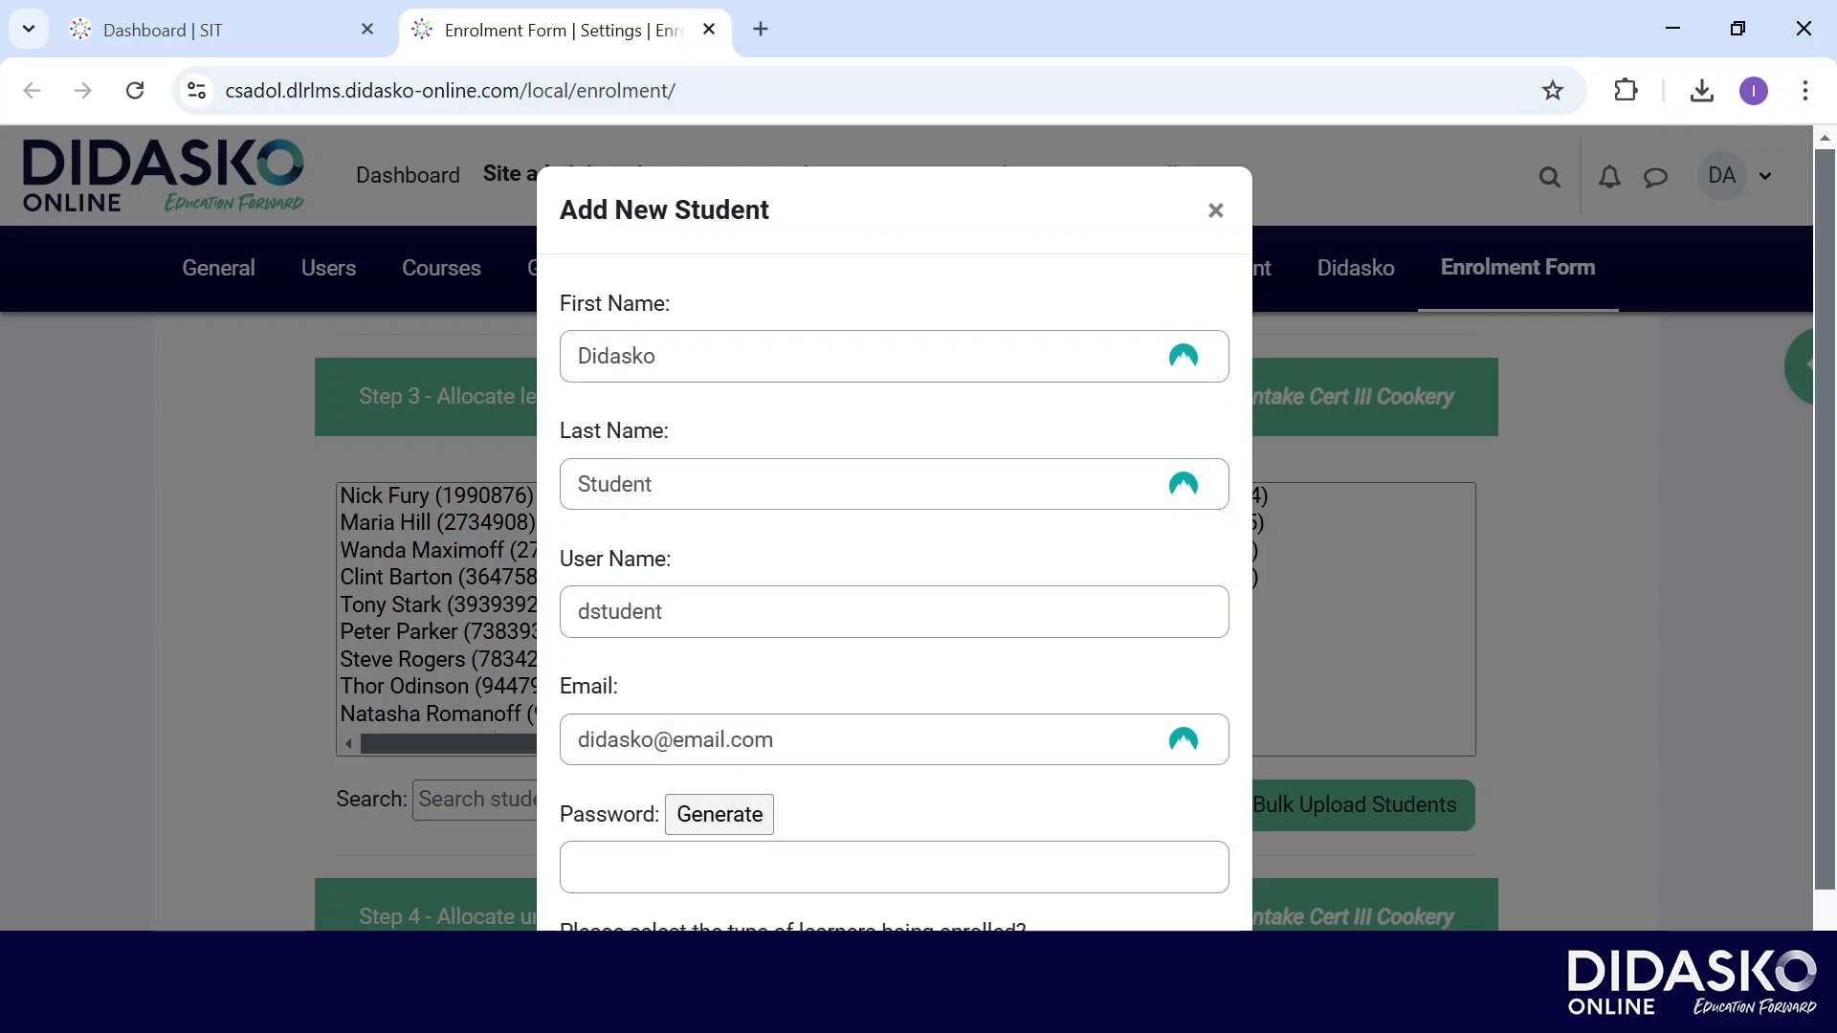
pyautogui.press('Return')
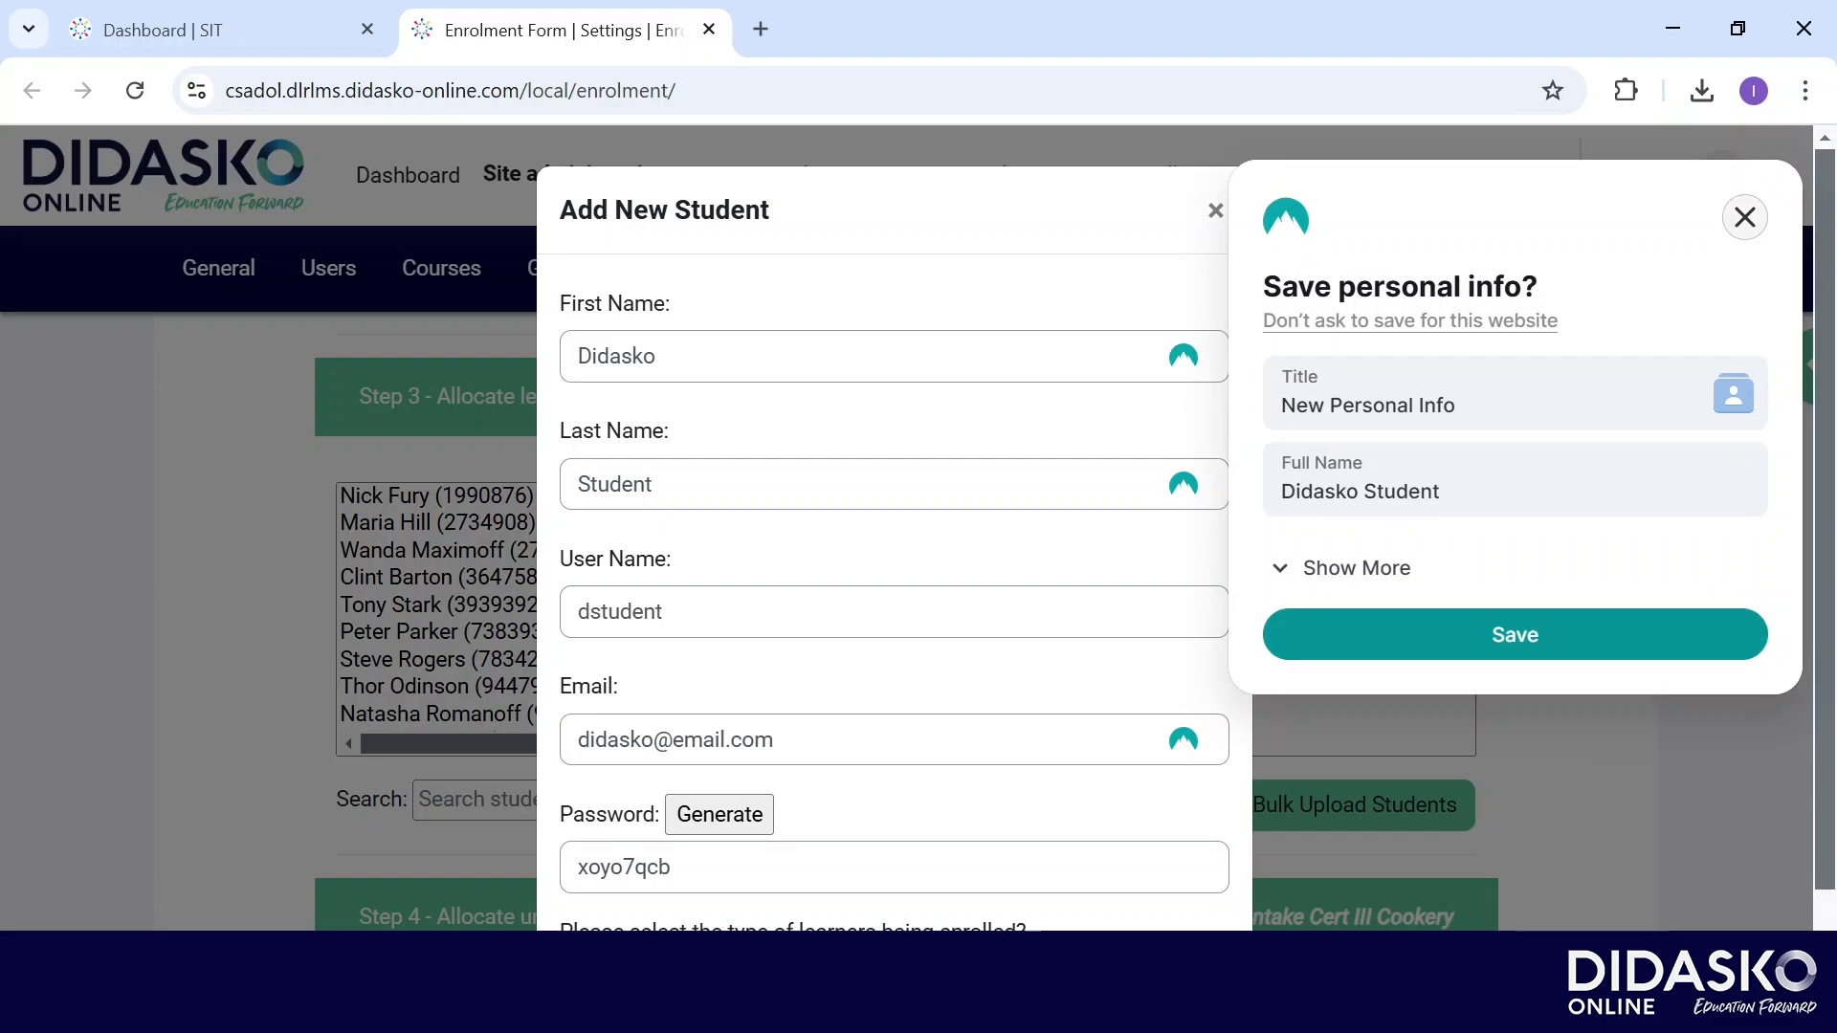
pyautogui.click(1745, 217)
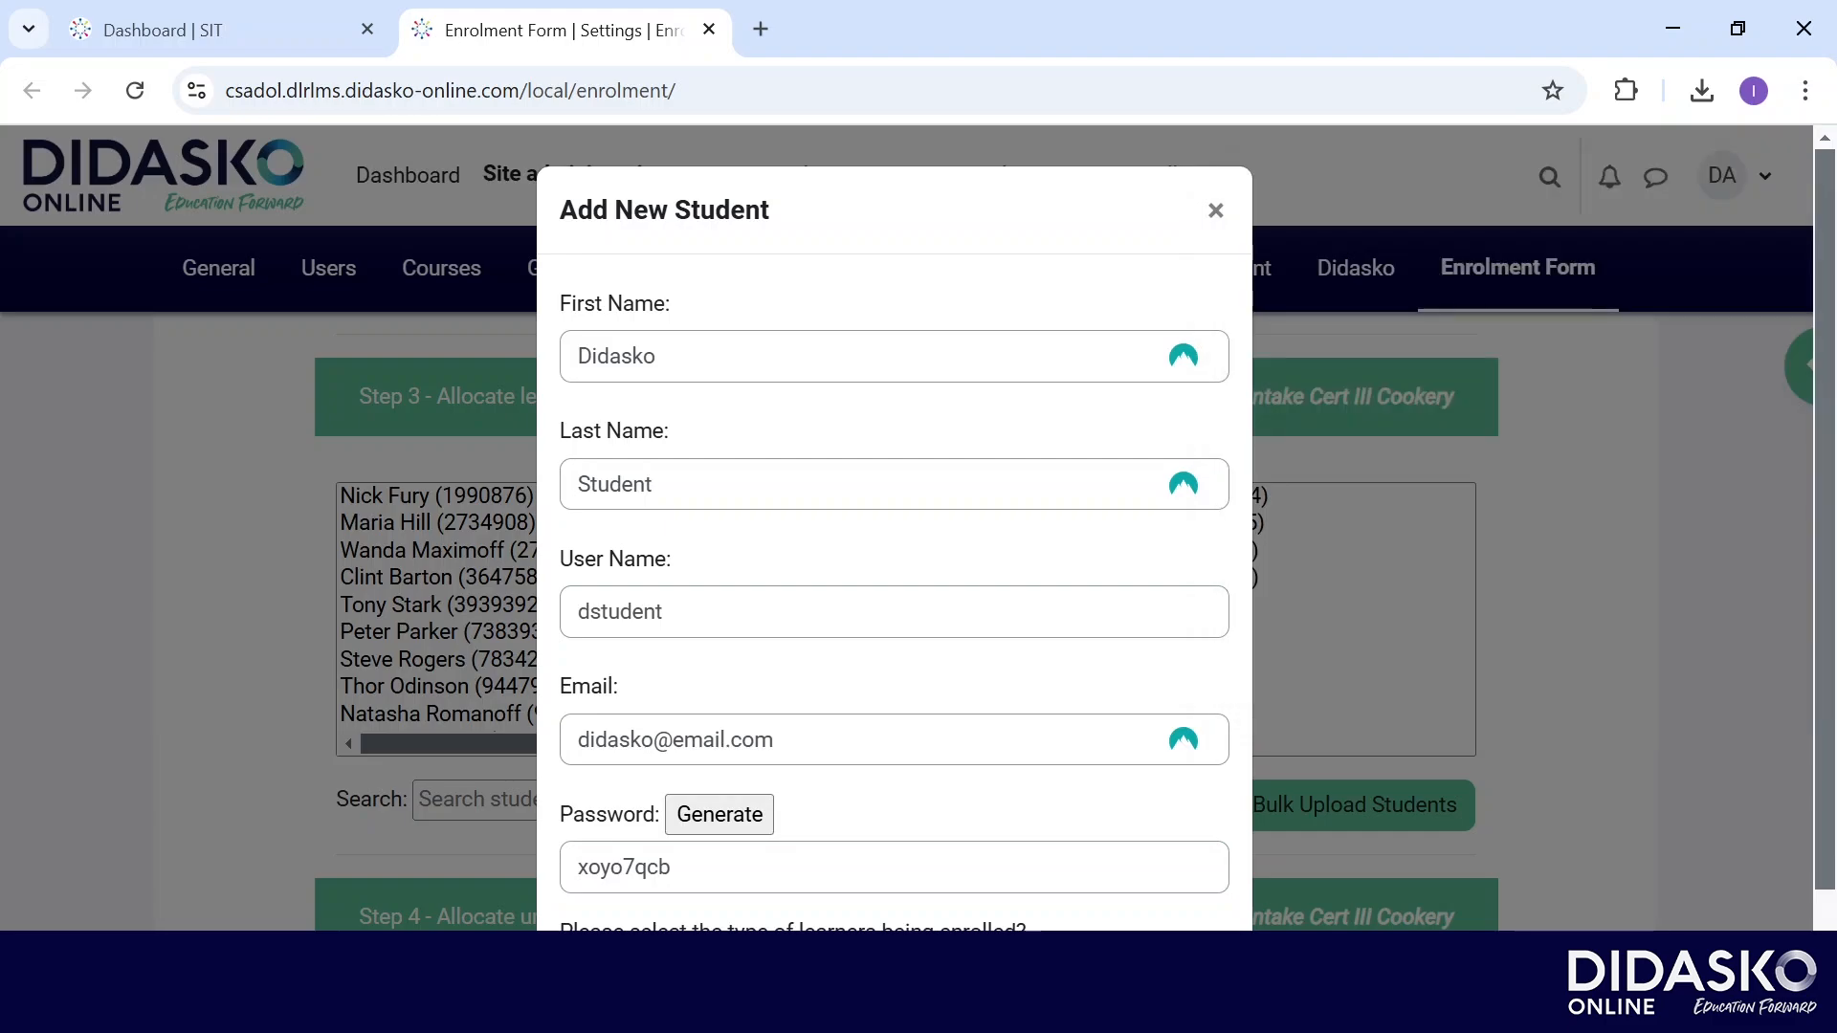
pyautogui.scroll(-2, 895, 526)
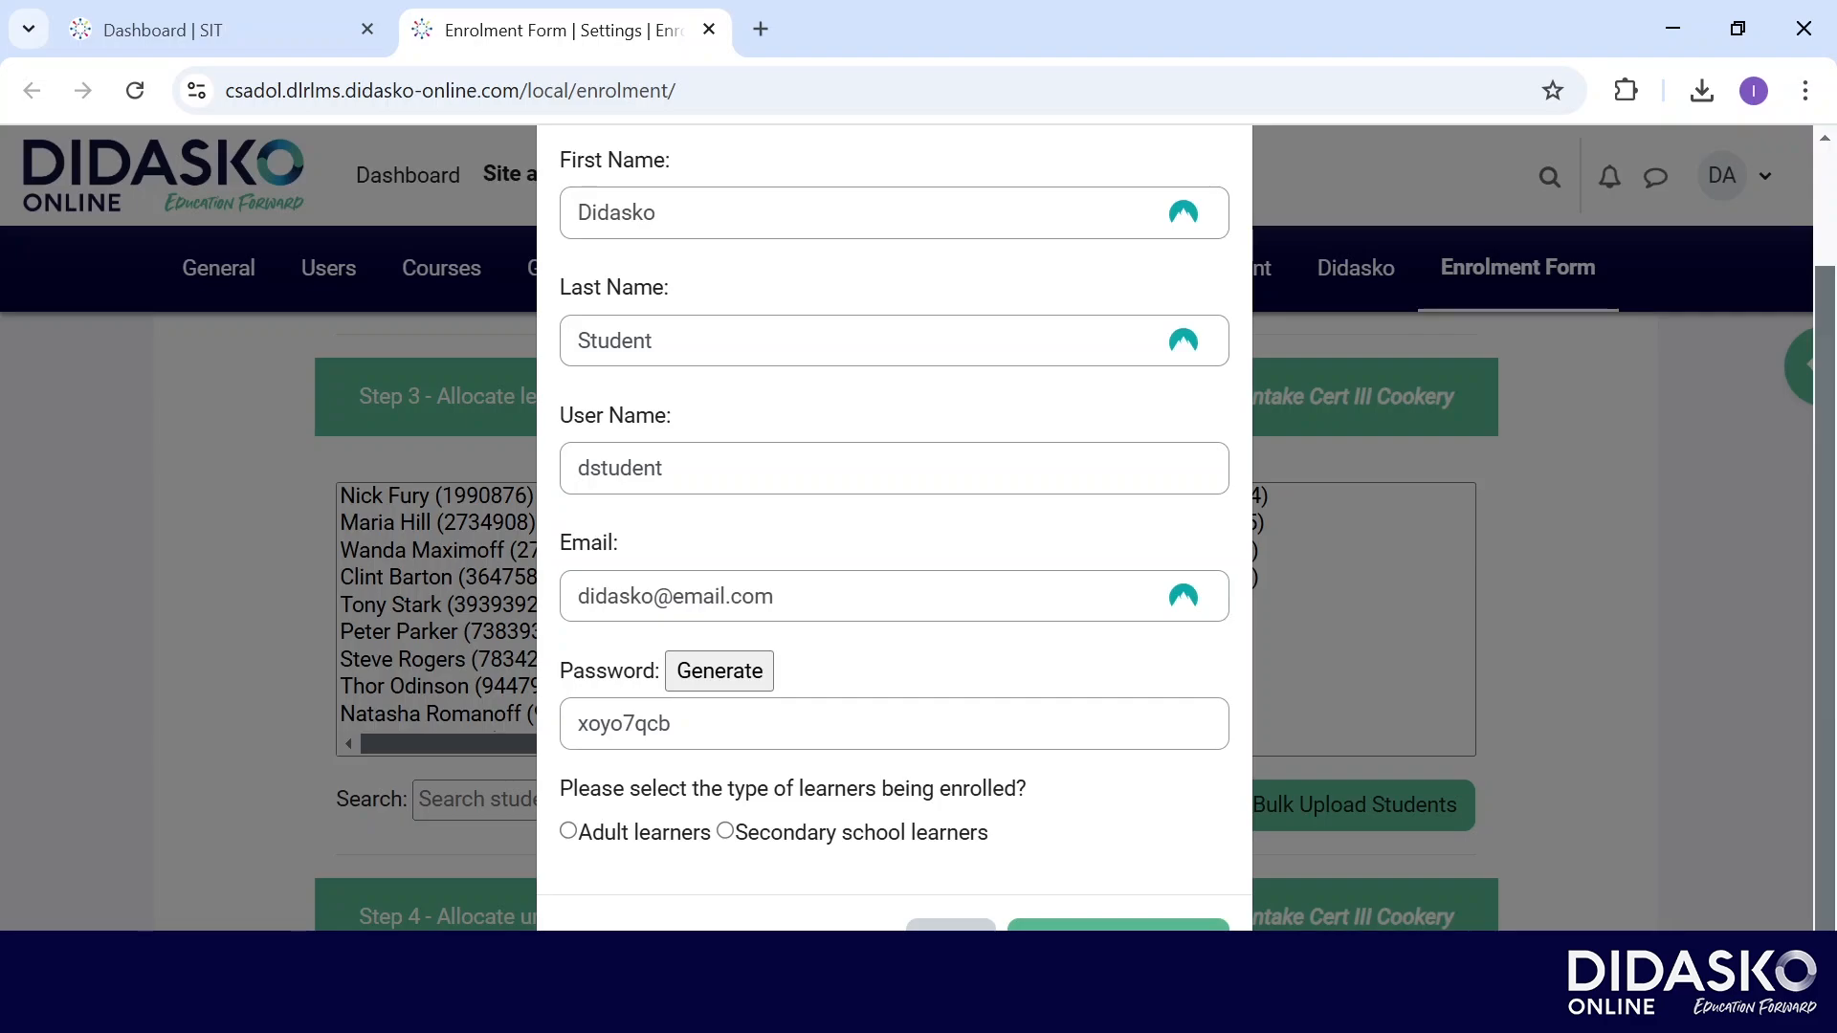
pyautogui.click(569, 831)
pyautogui.click(1119, 925)
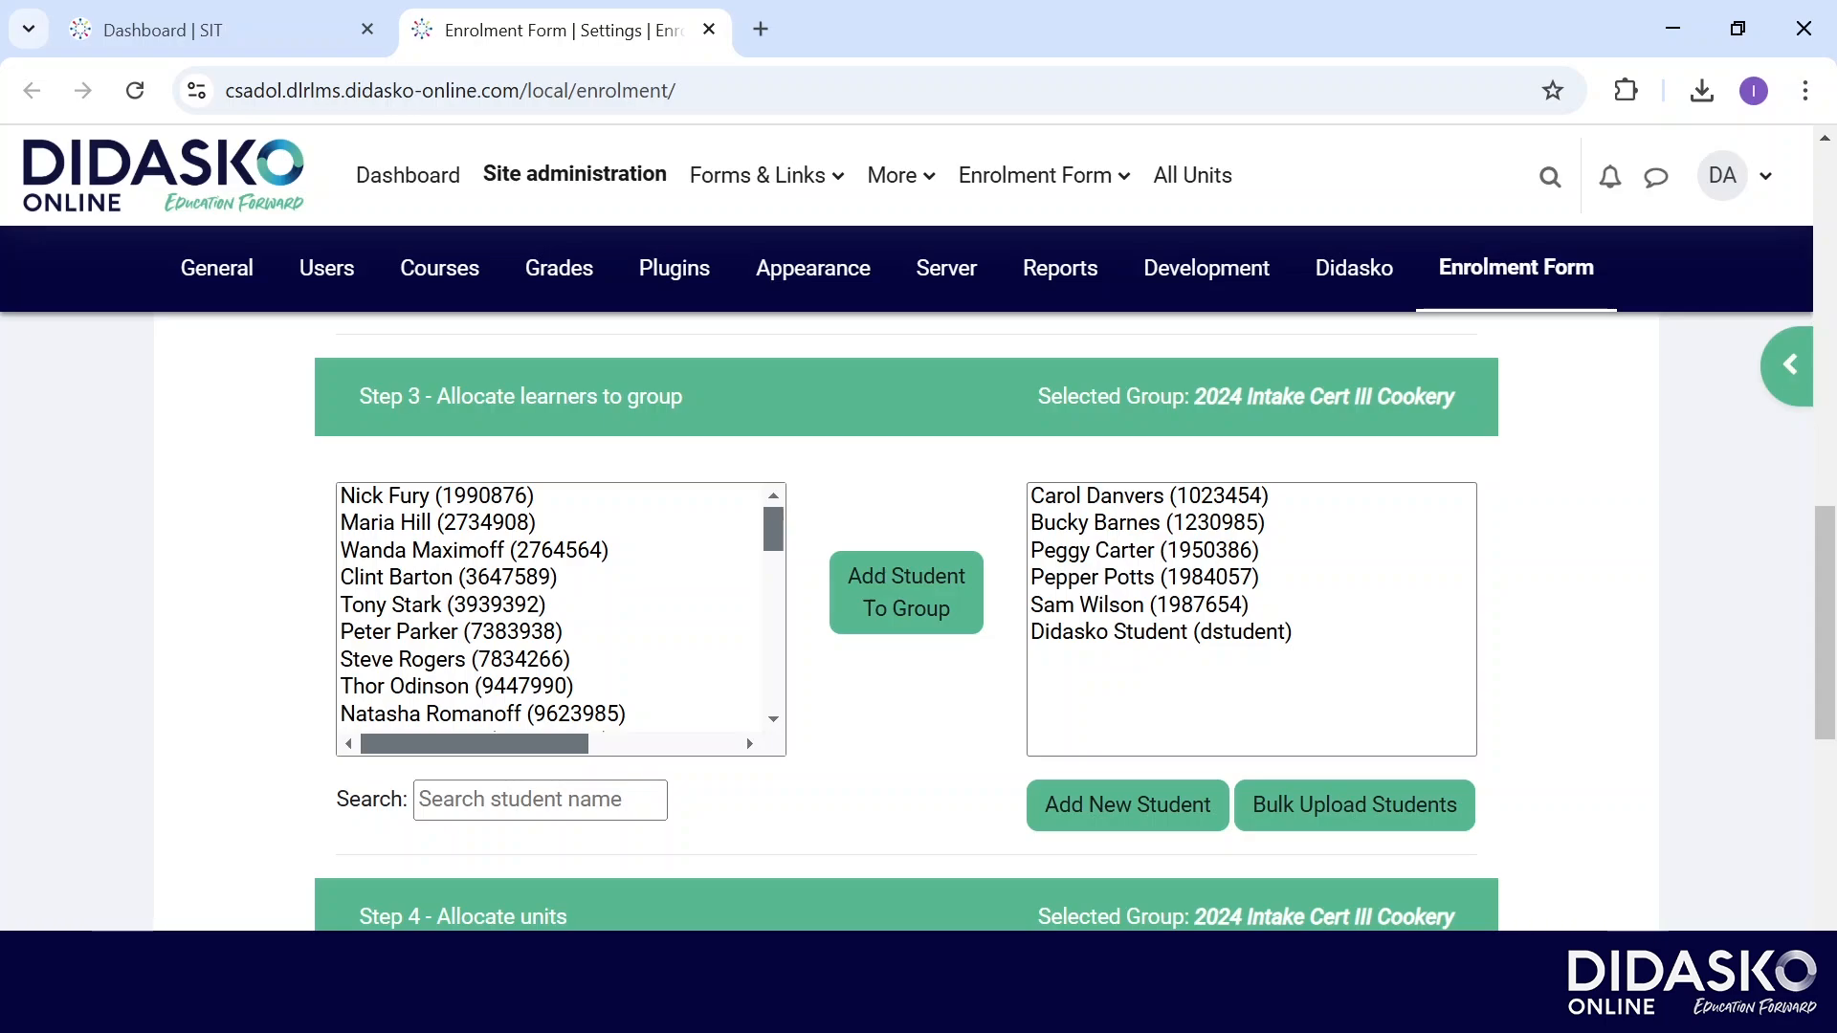
# Close the single-student form and open Bulk Upload Students instead.
pyautogui.click(1127, 805)
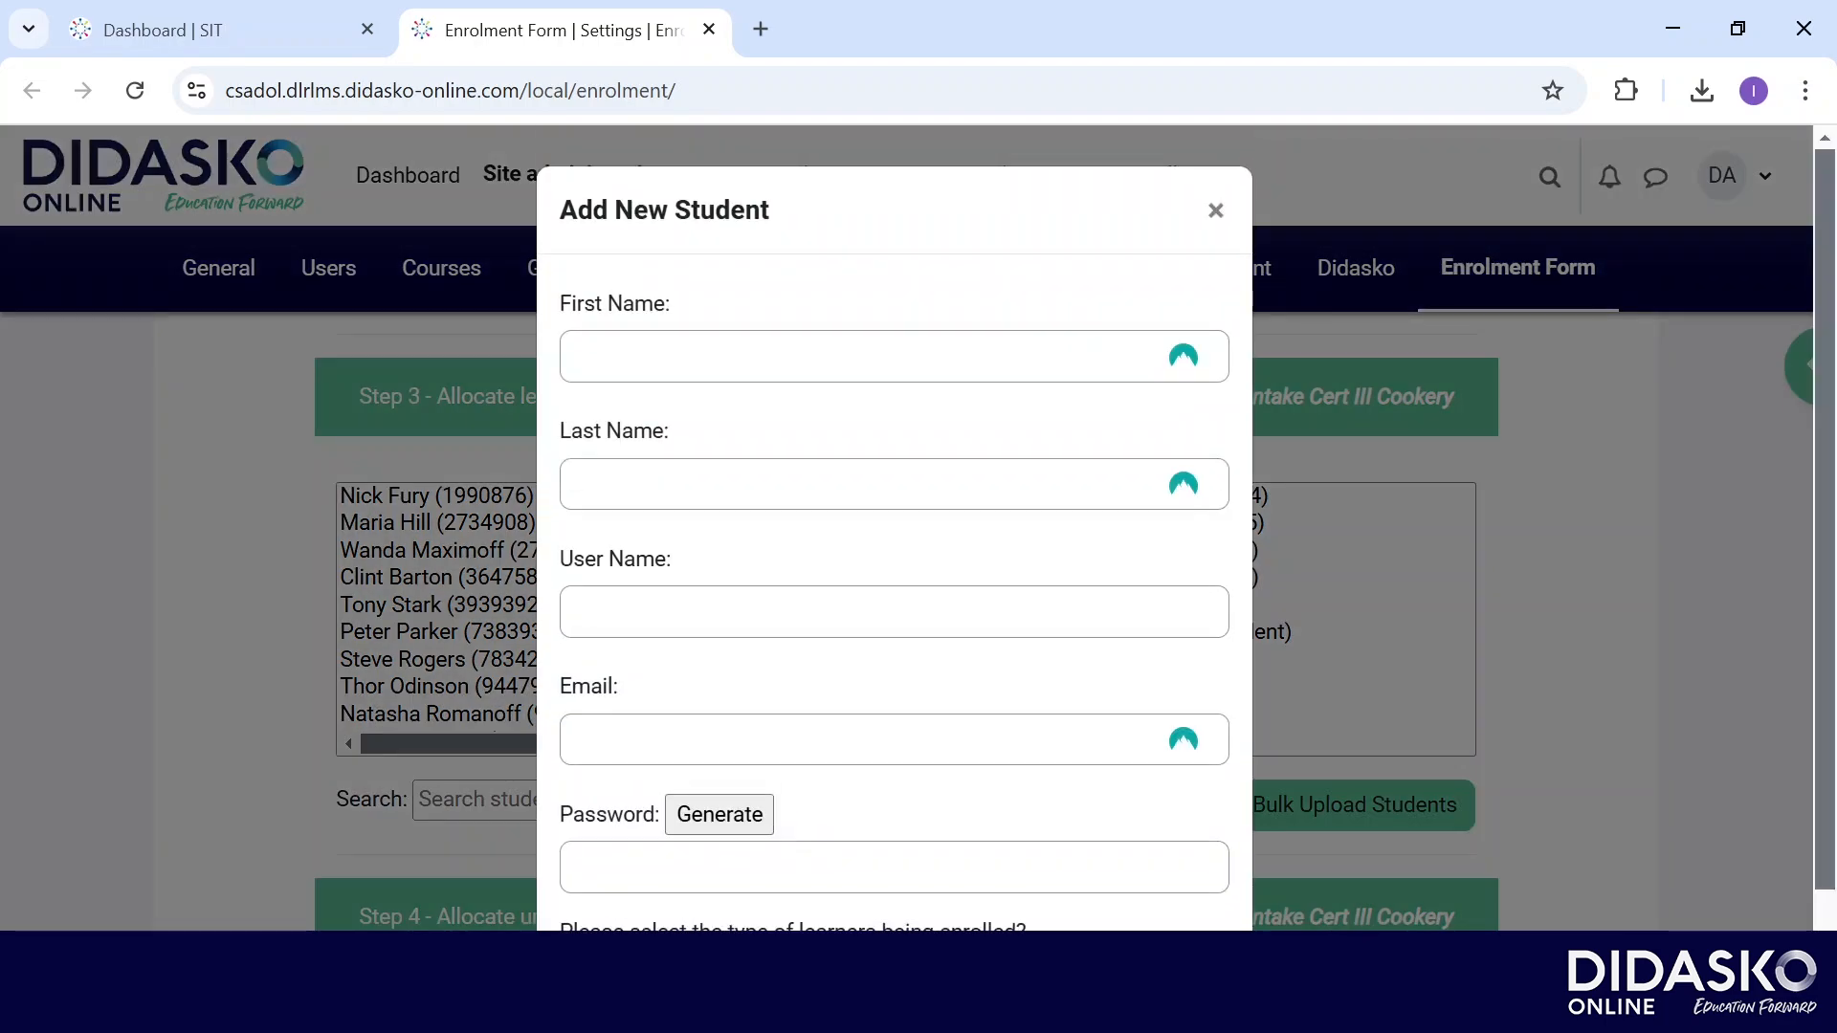
pyautogui.click(1216, 210)
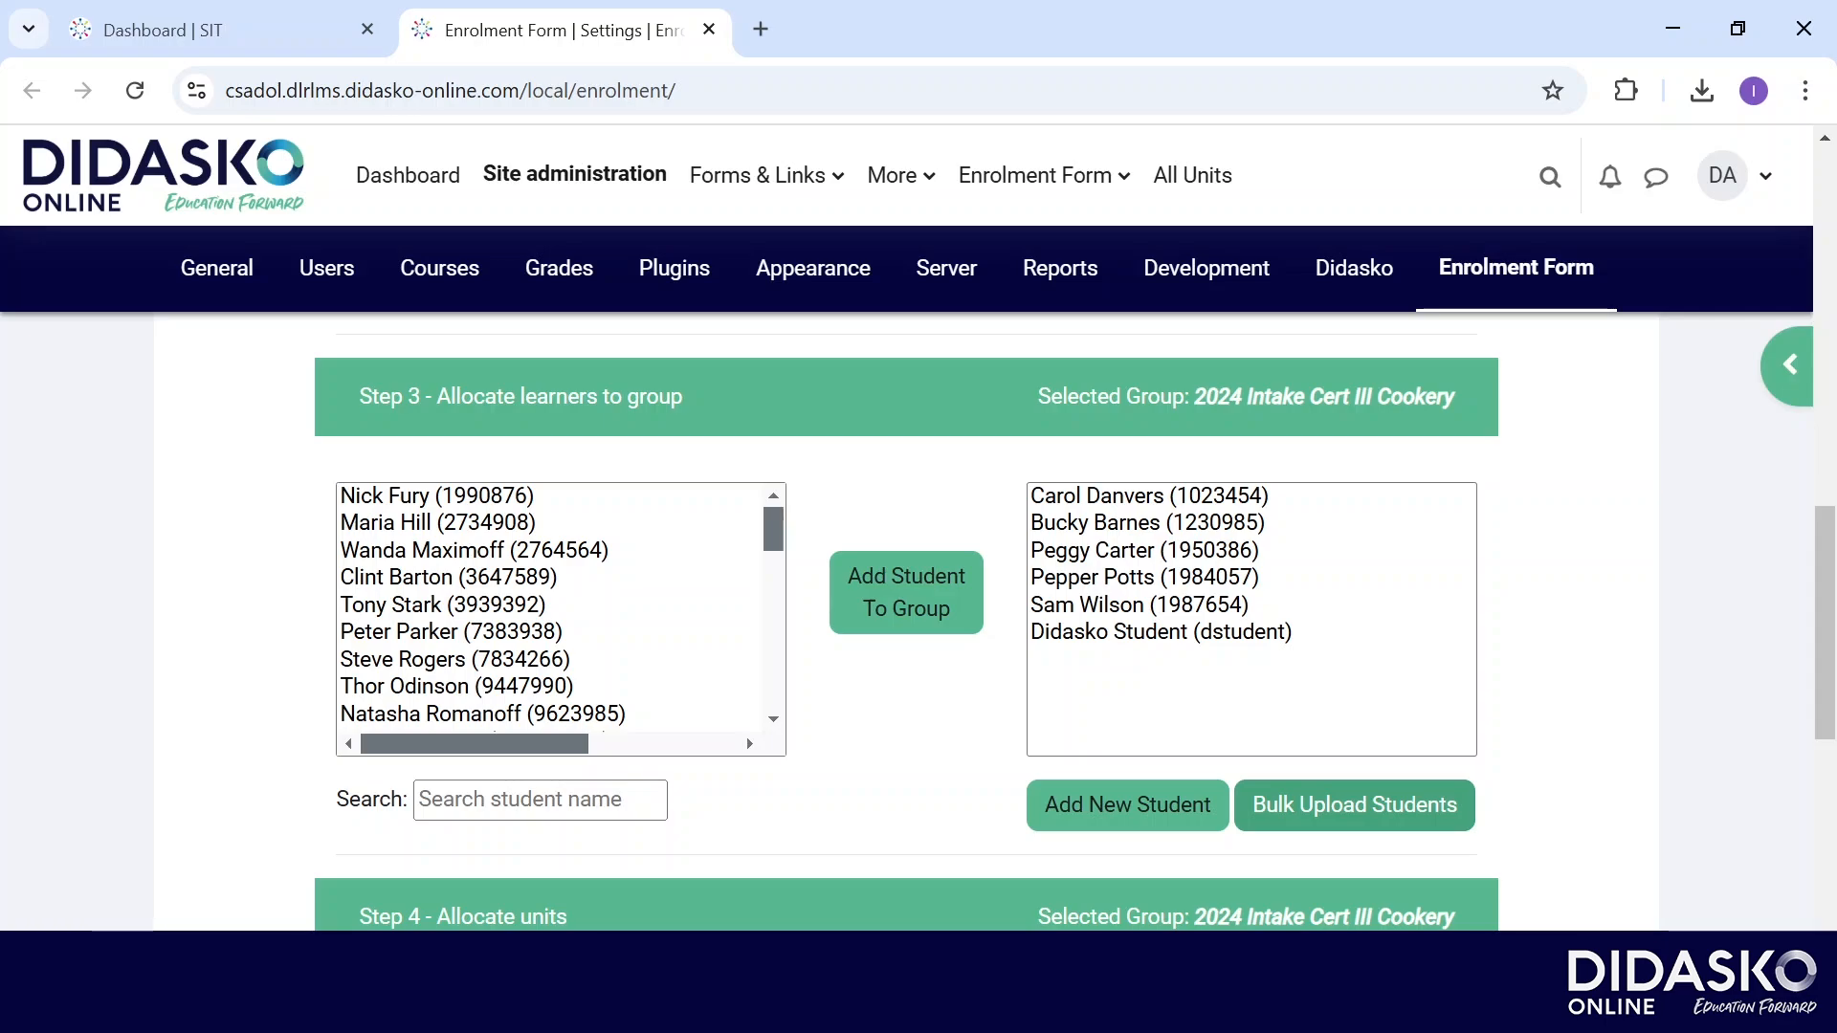
pyautogui.click(1354, 804)
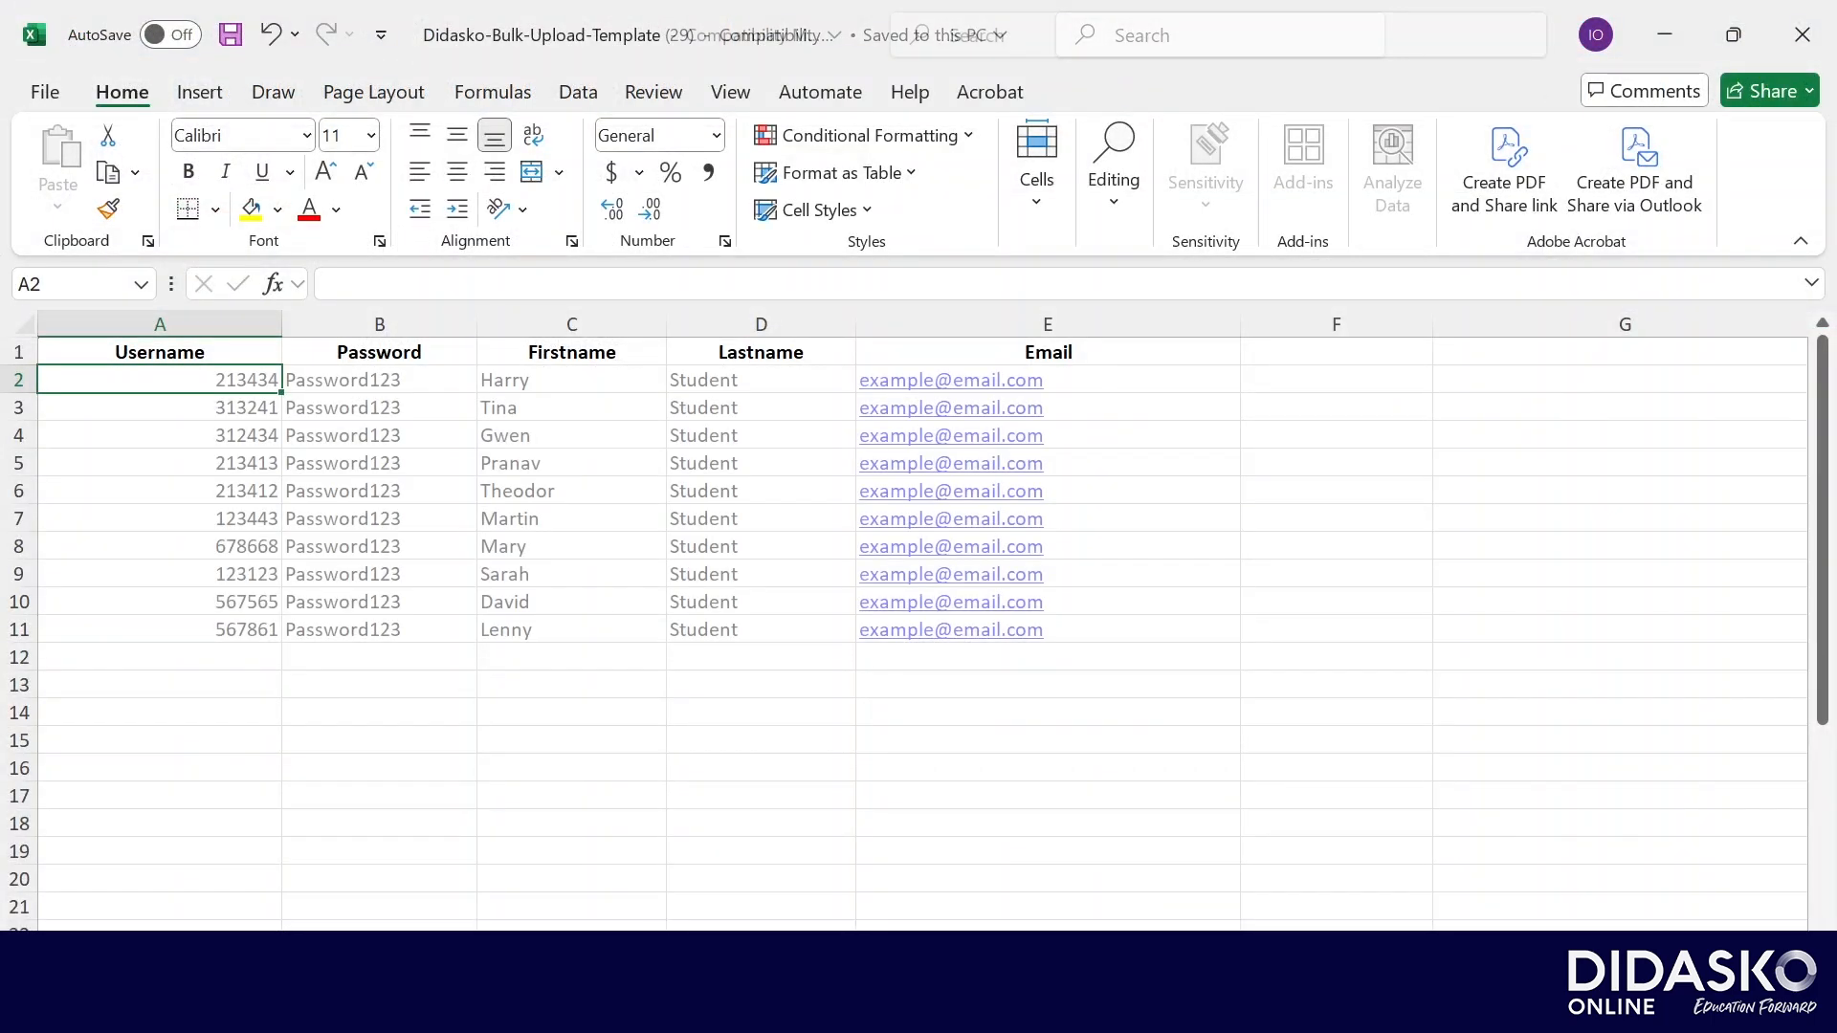
# Left-align the usernames in A2:A11, save the workbook, and close Excel.
pyautogui.moveTo(160, 380); pyautogui.dragTo(160, 630)
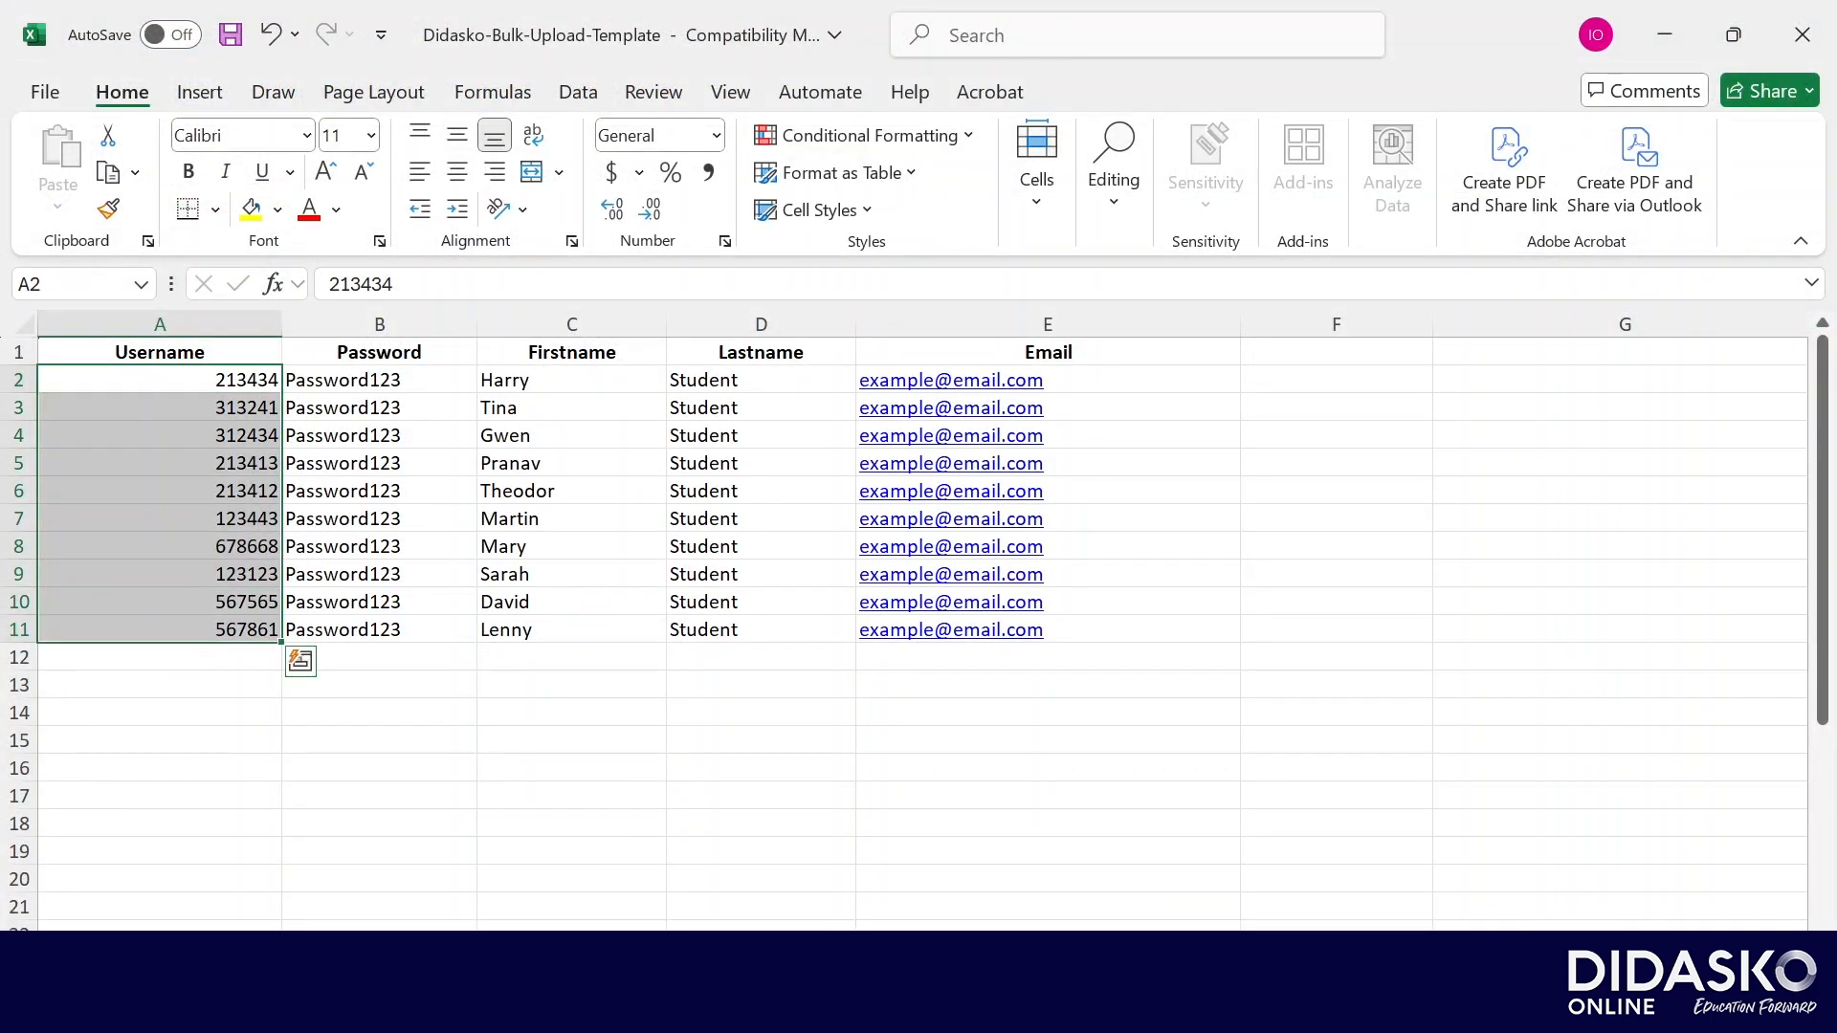
pyautogui.click(419, 172)
pyautogui.click(572, 768)
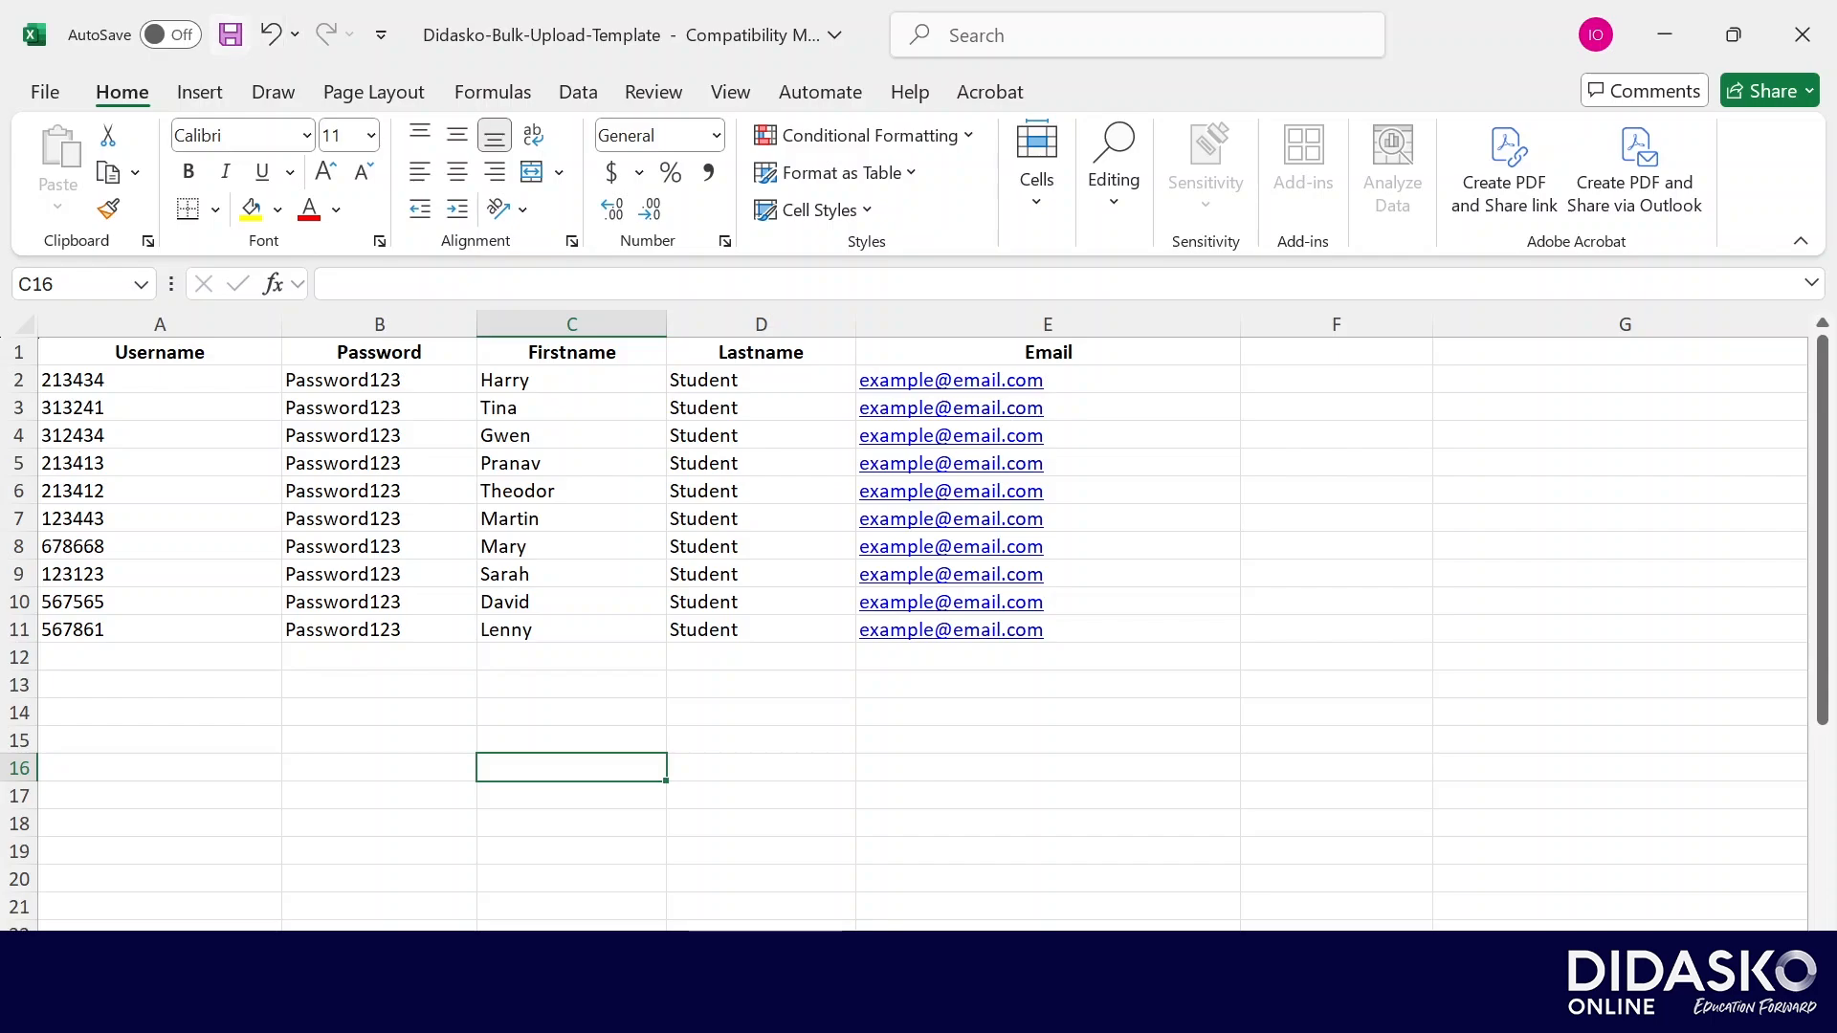
pyautogui.click(230, 34)
pyautogui.click(1337, 658)
pyautogui.click(1129, 630)
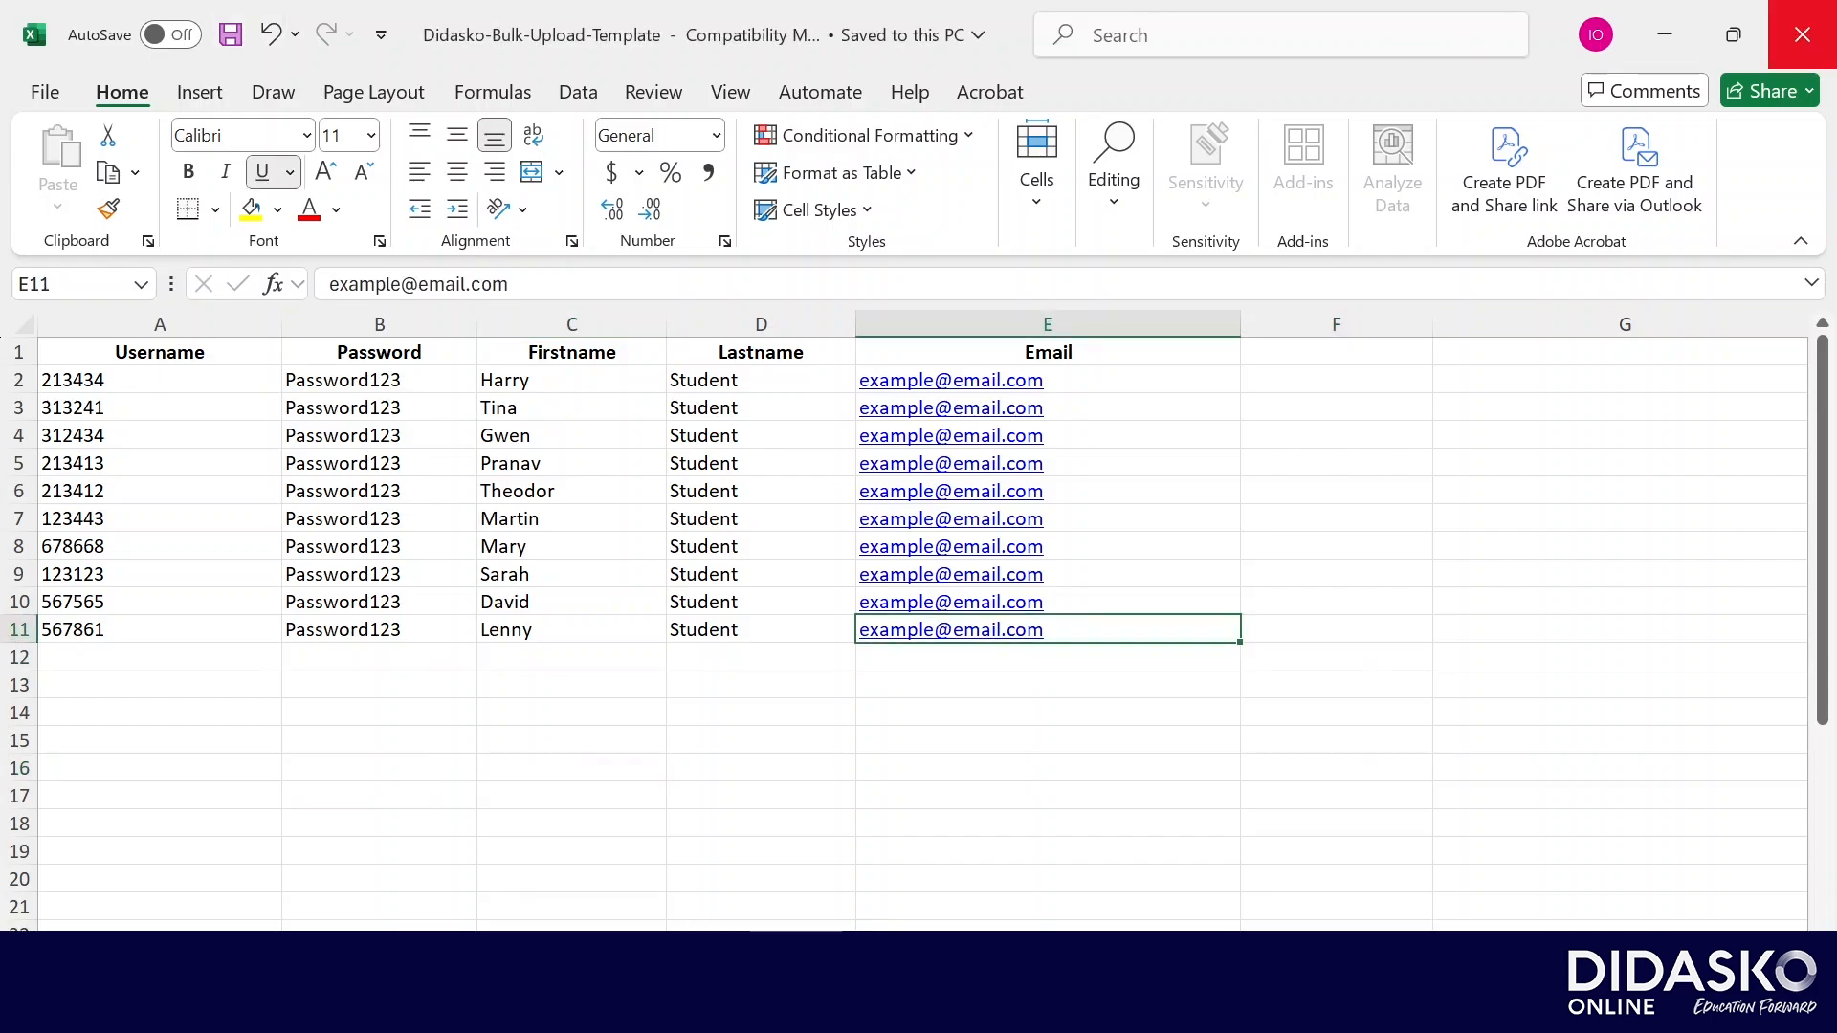
pyautogui.click(1803, 34)
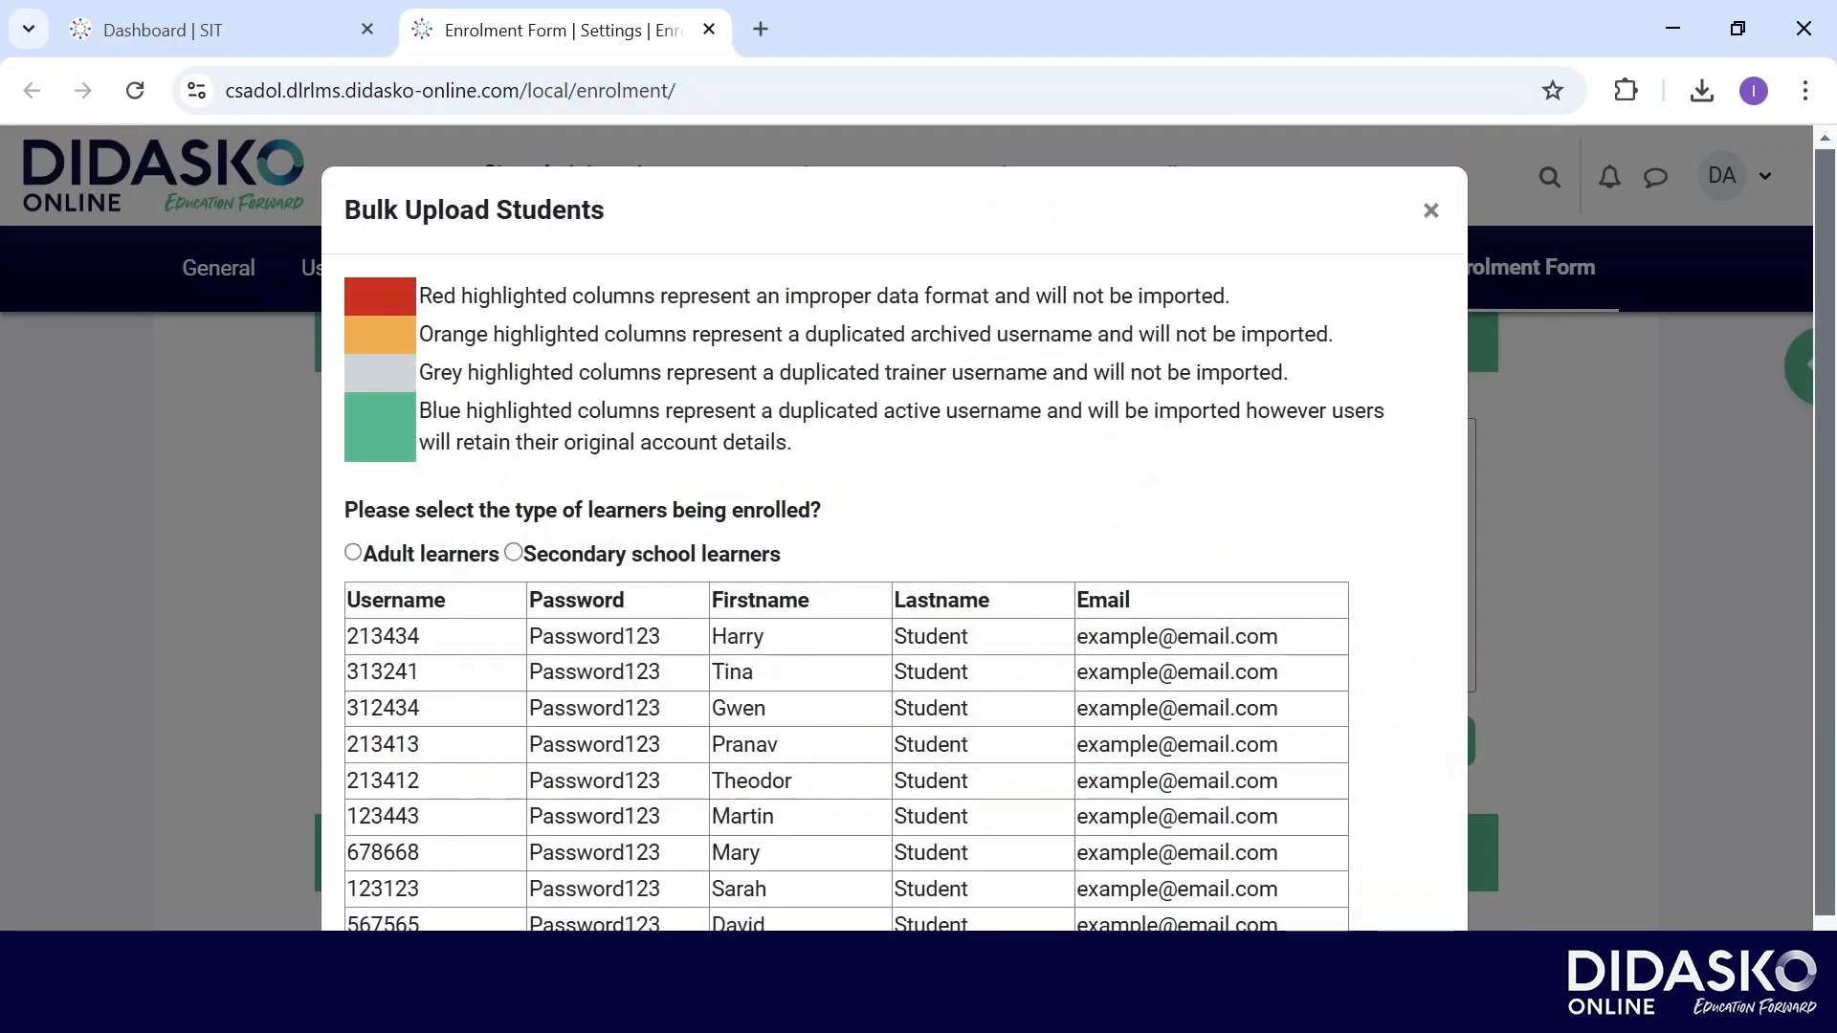
# Confirm the bulk upload with the ten learners marked as adult learners.
pyautogui.scroll(-1, 895, 526)
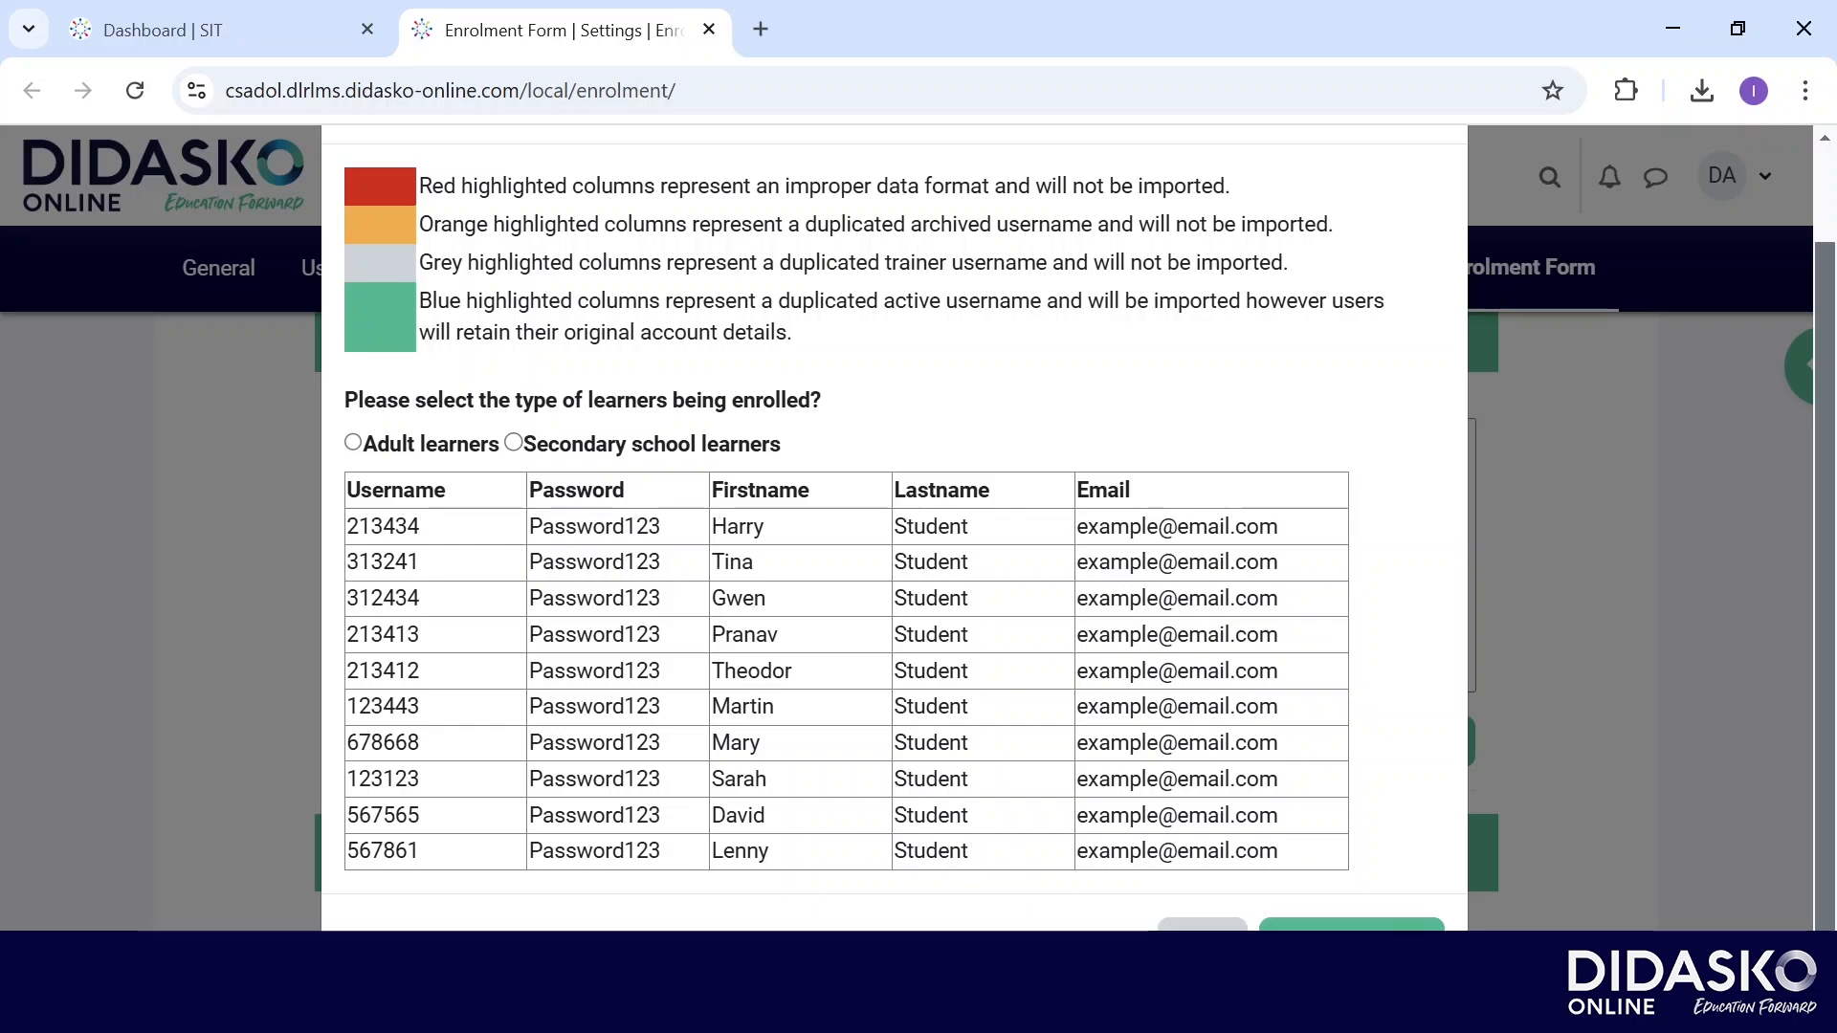
pyautogui.click(353, 442)
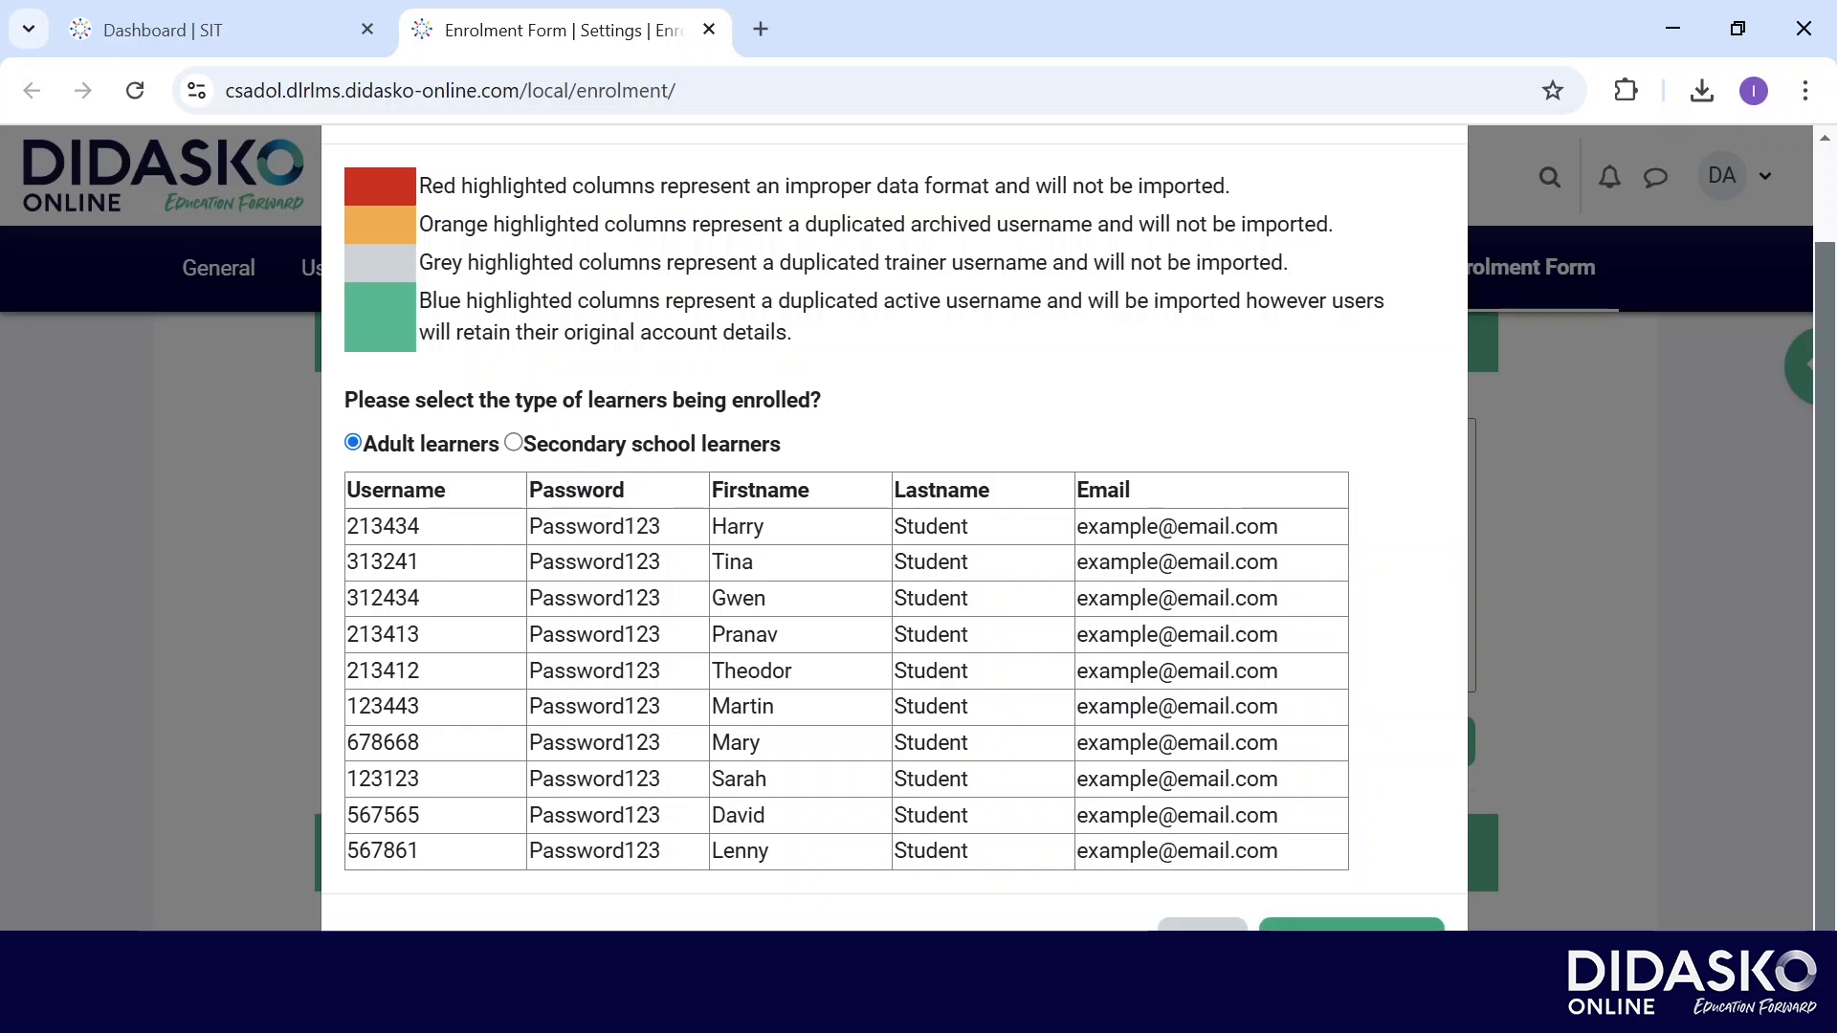
pyautogui.click(1351, 924)
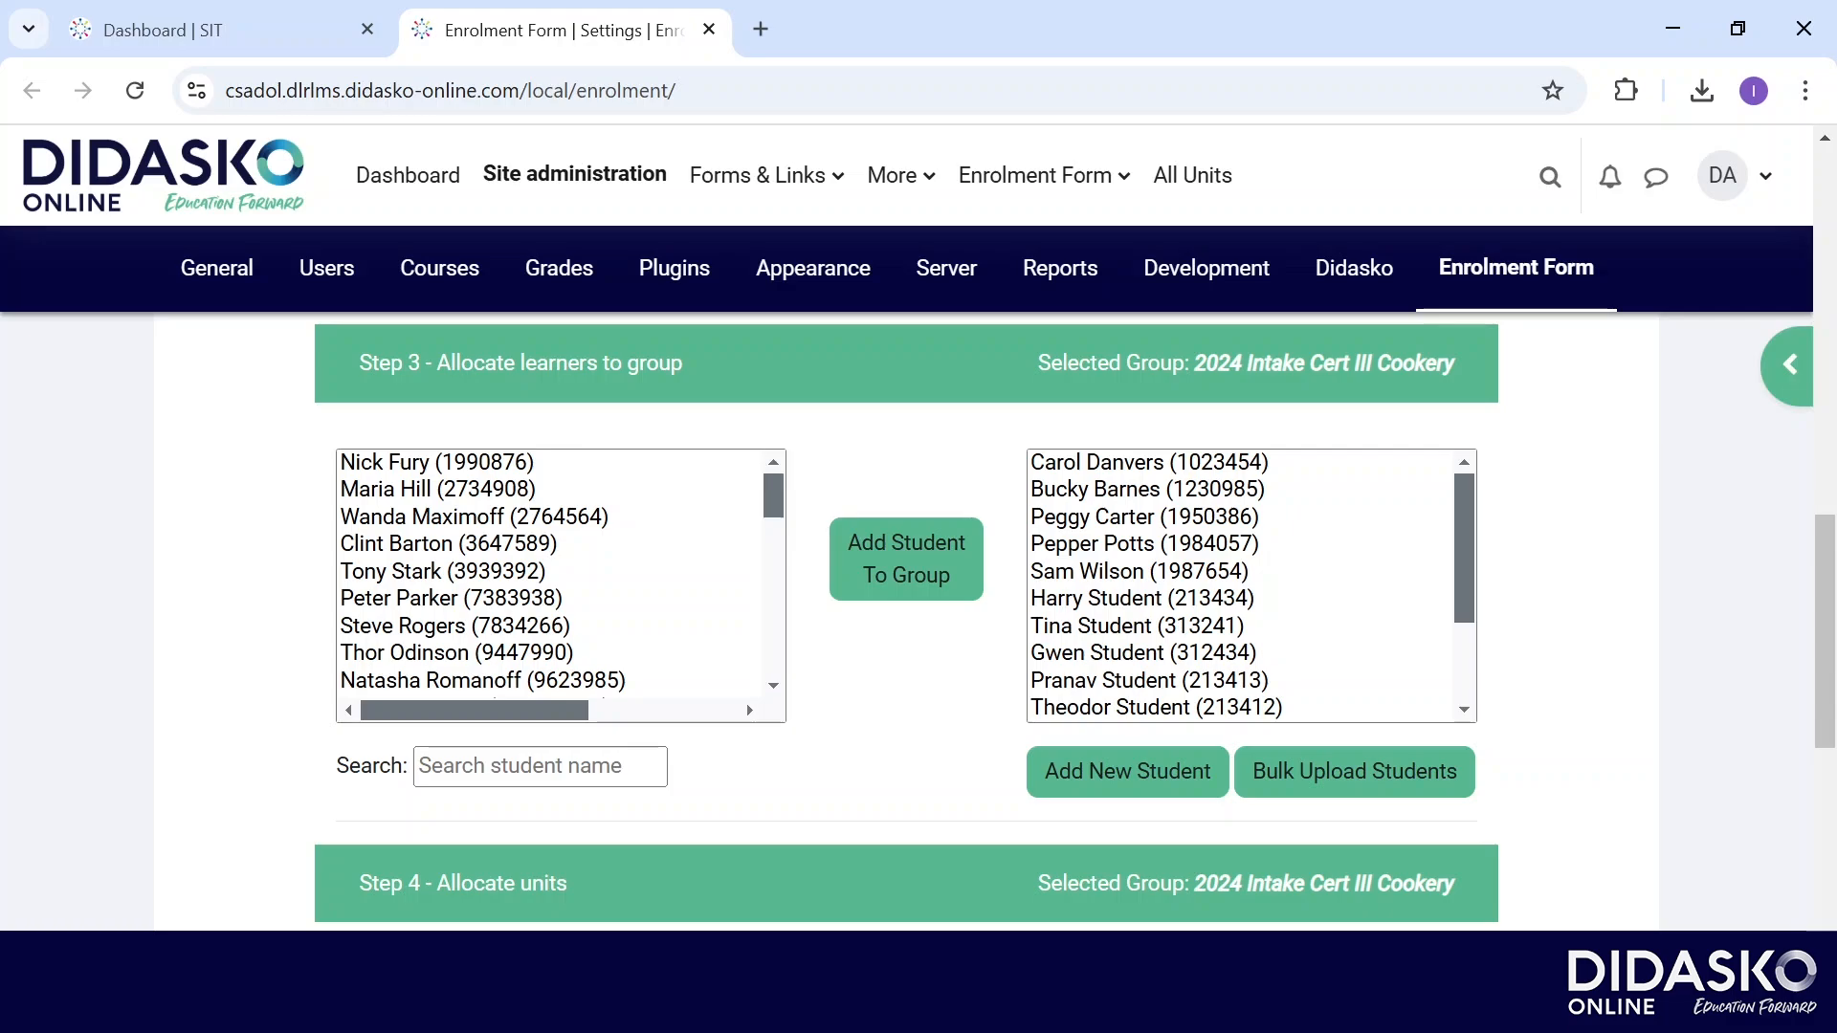
# Select all learners in the group list to check them, then move to Step 4.
pyautogui.click(1150, 463)
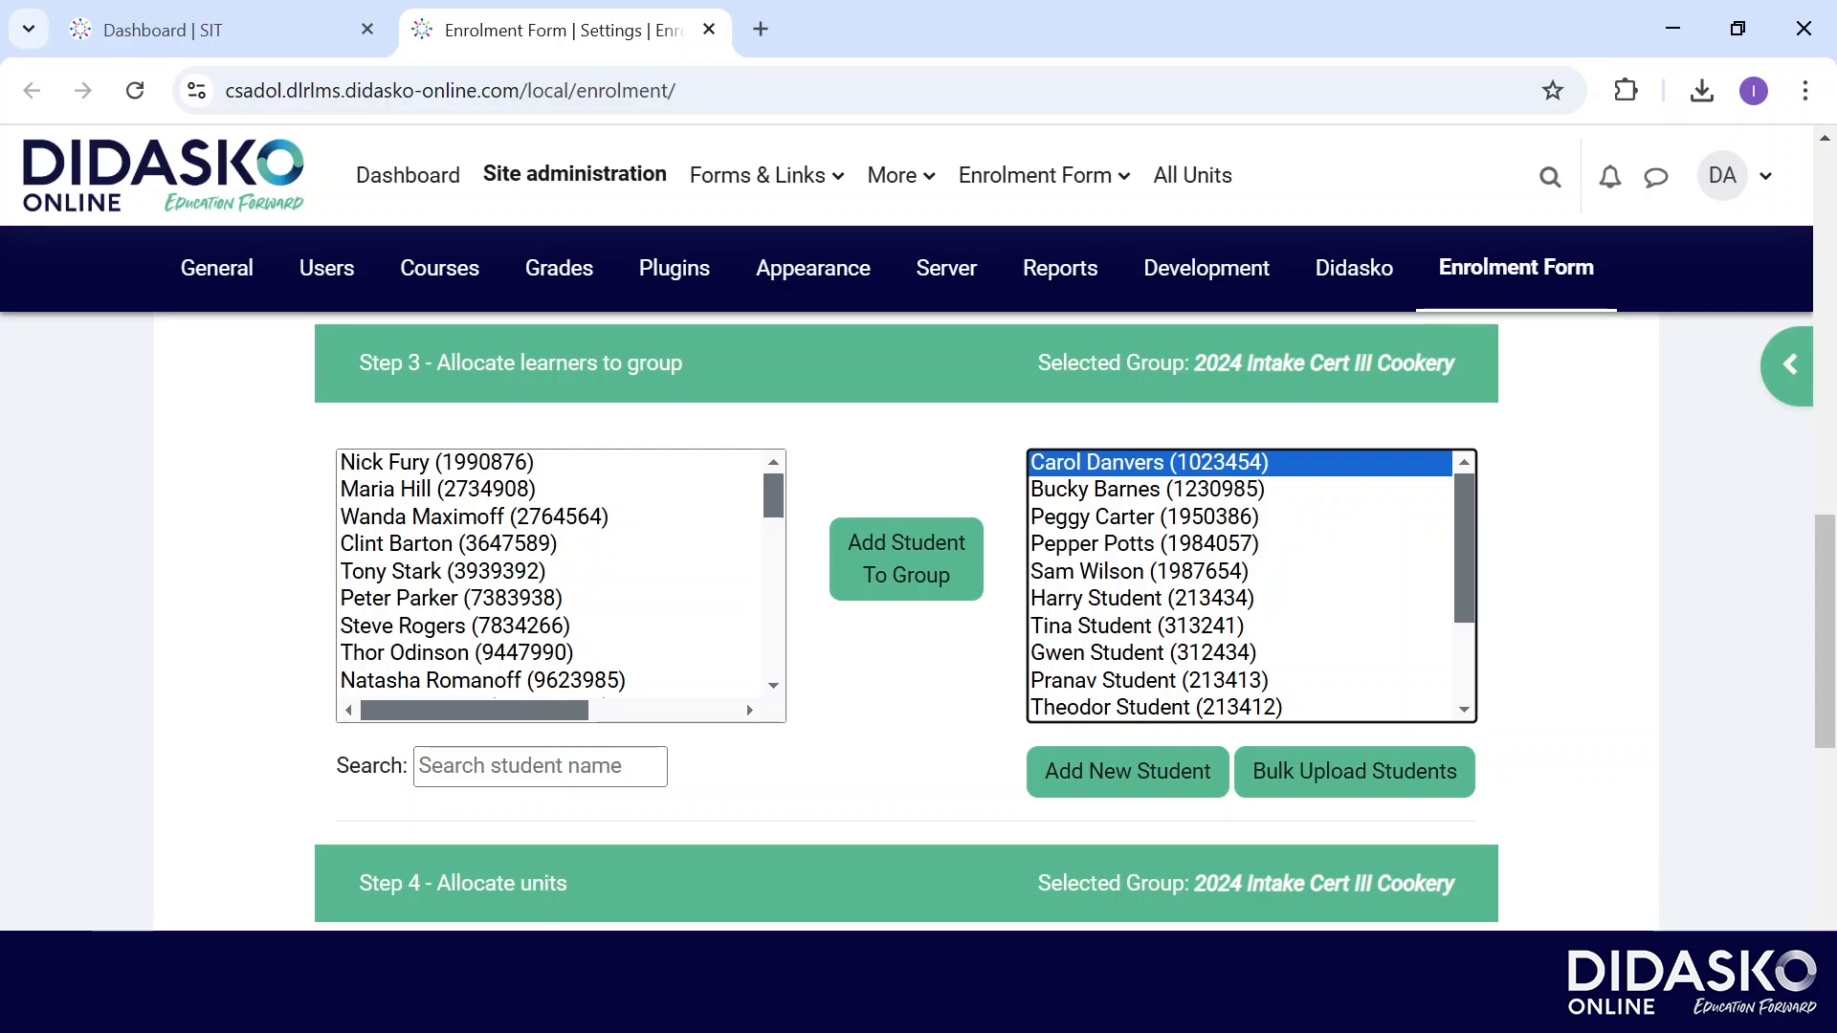
pyautogui.scroll(-3, 1241, 586)
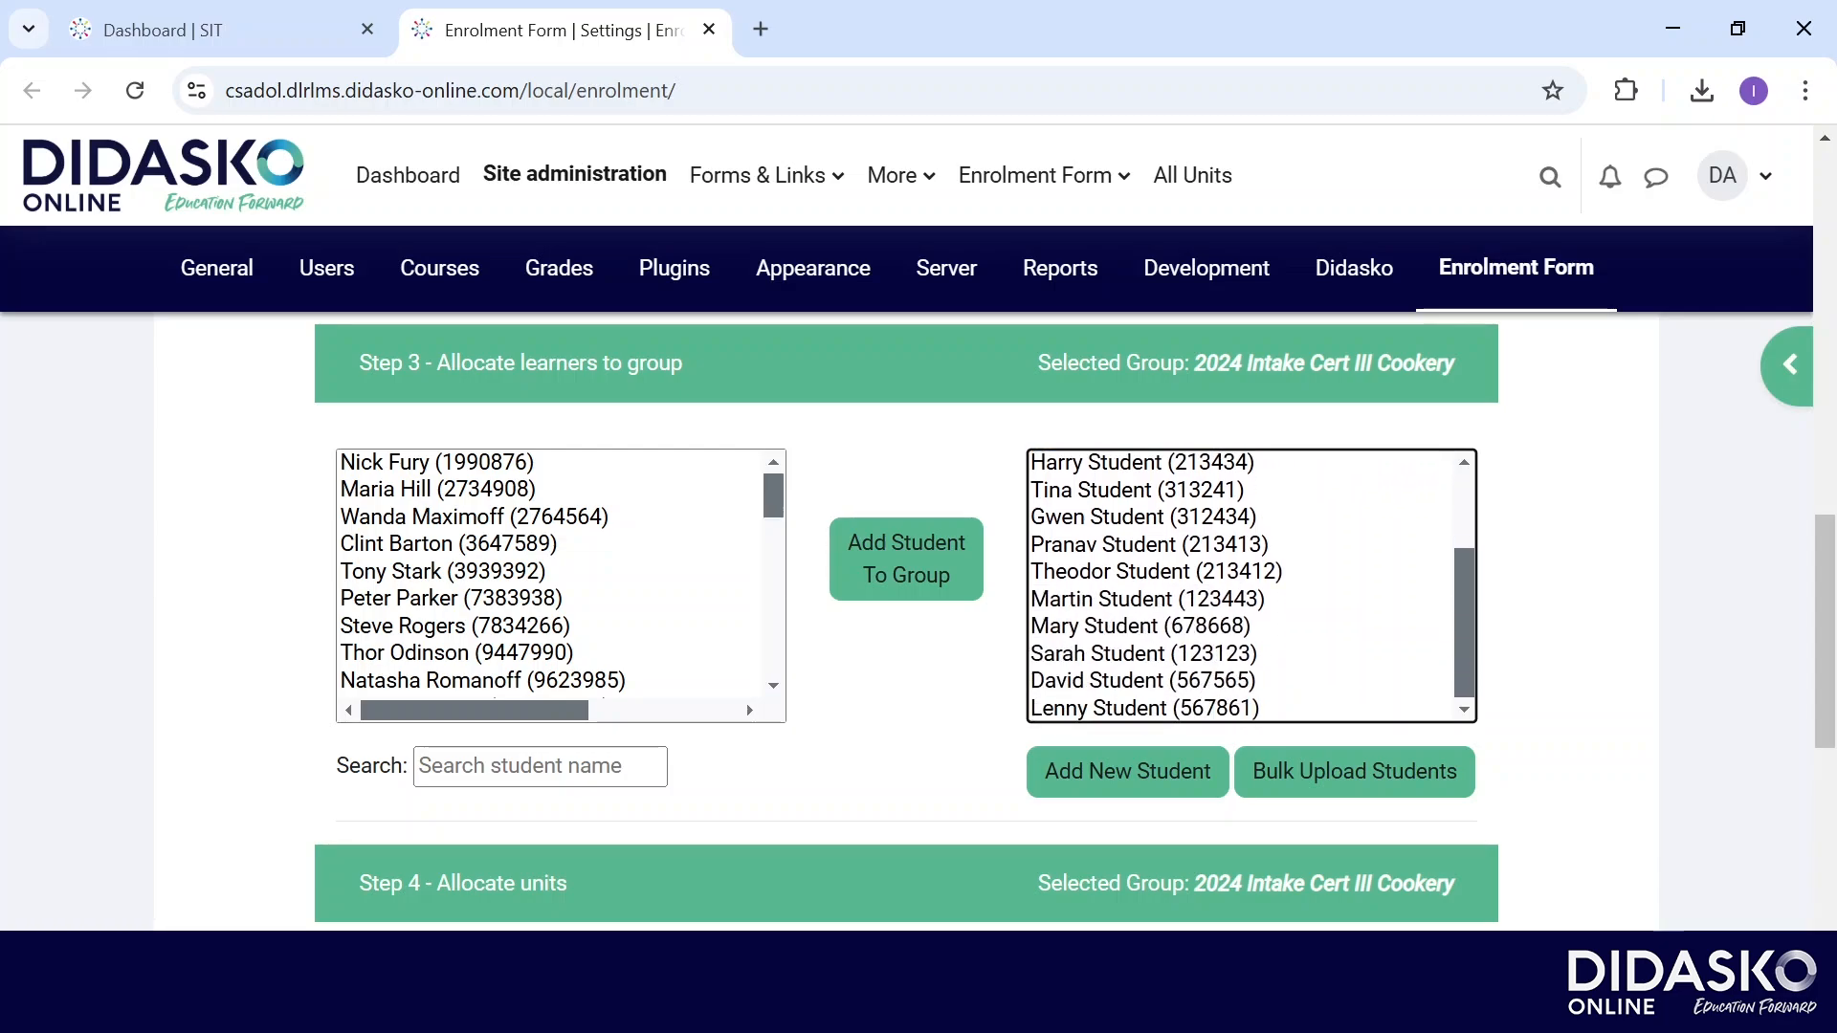
pyautogui.hotkey('ctrl', 'a')
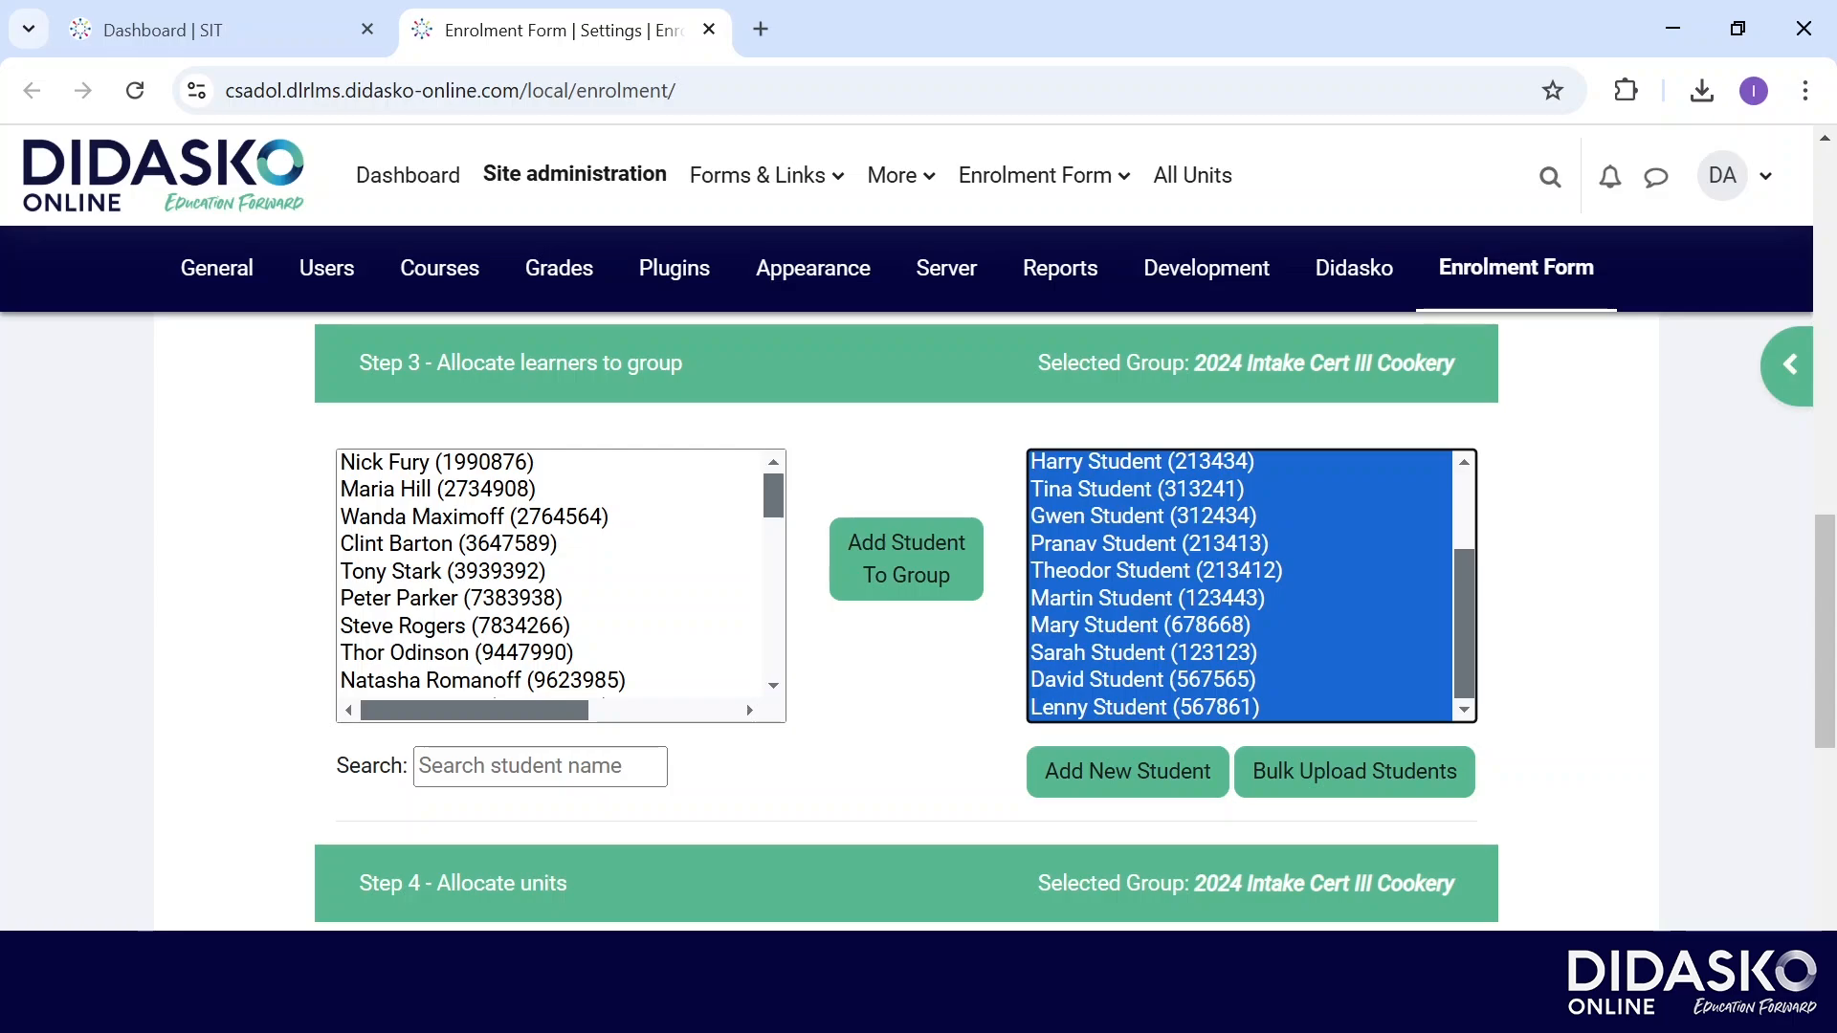
pyautogui.scroll(-2, 1003, 620)
pyautogui.scroll(-5, 1460, 783)
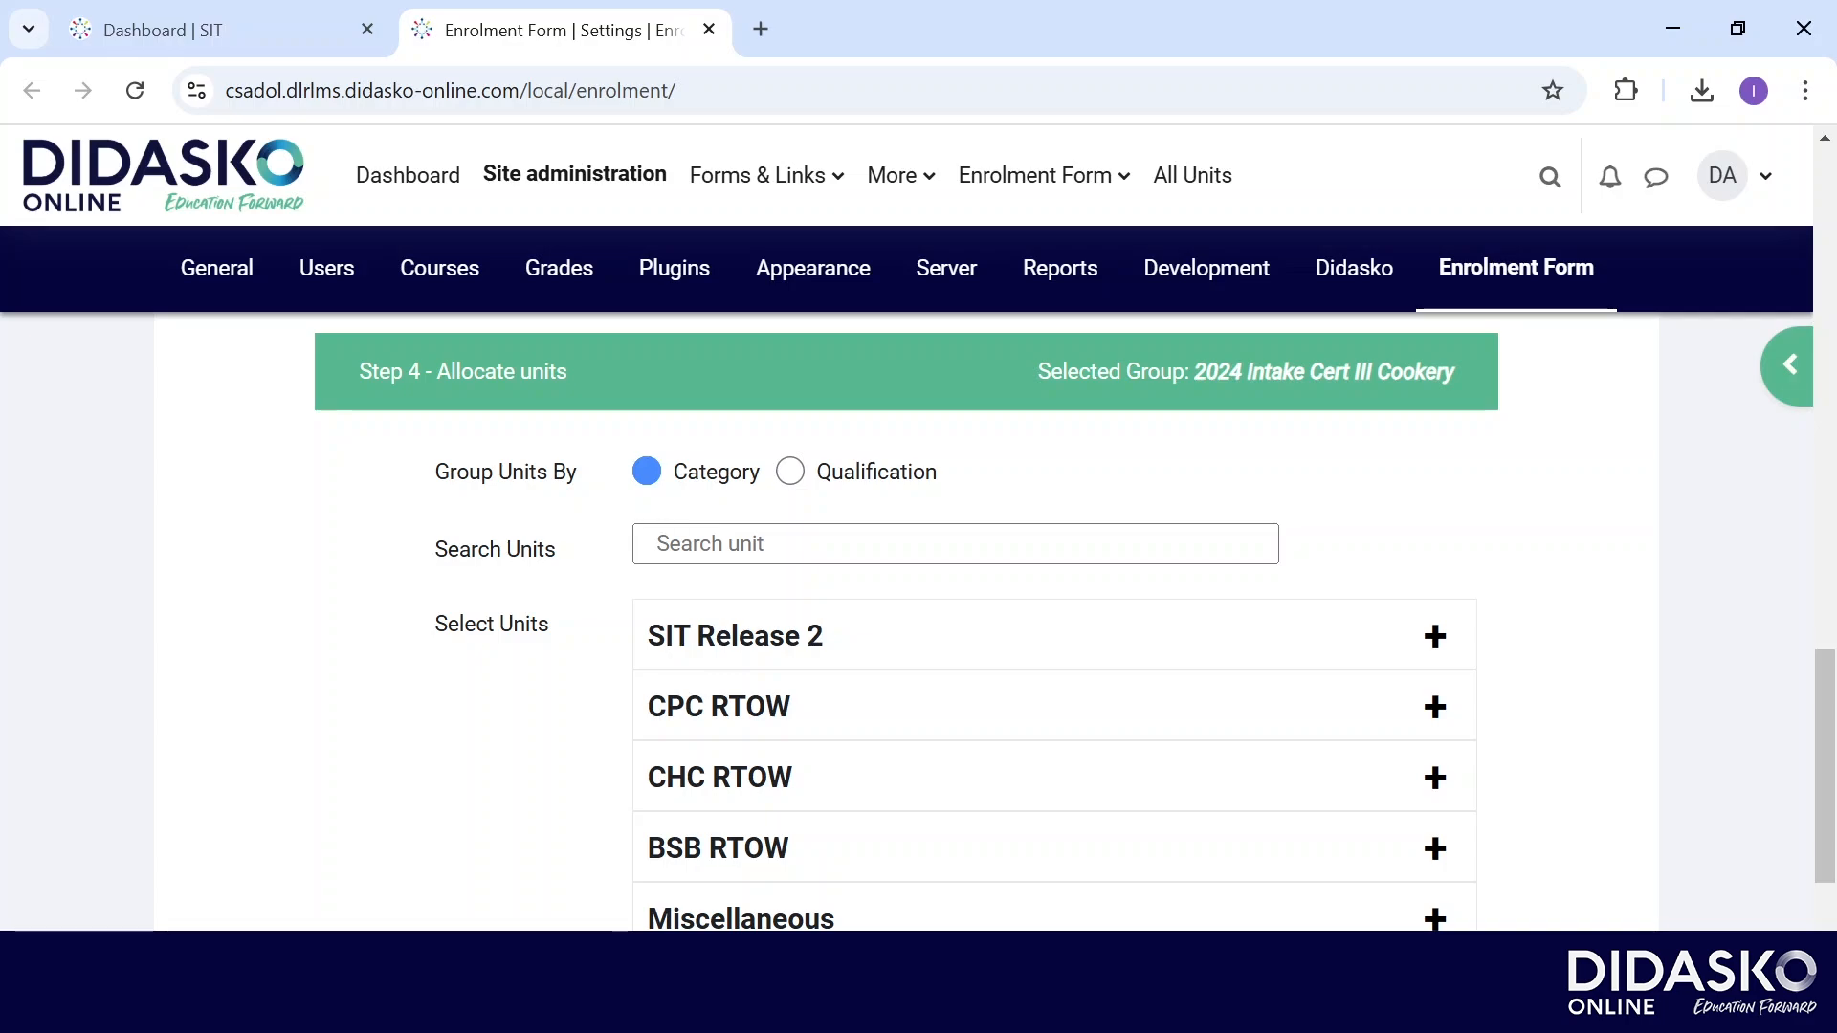
# Group units by qualification and choose SIT30821 – Certificate III in Cookery.
pyautogui.click(791, 472)
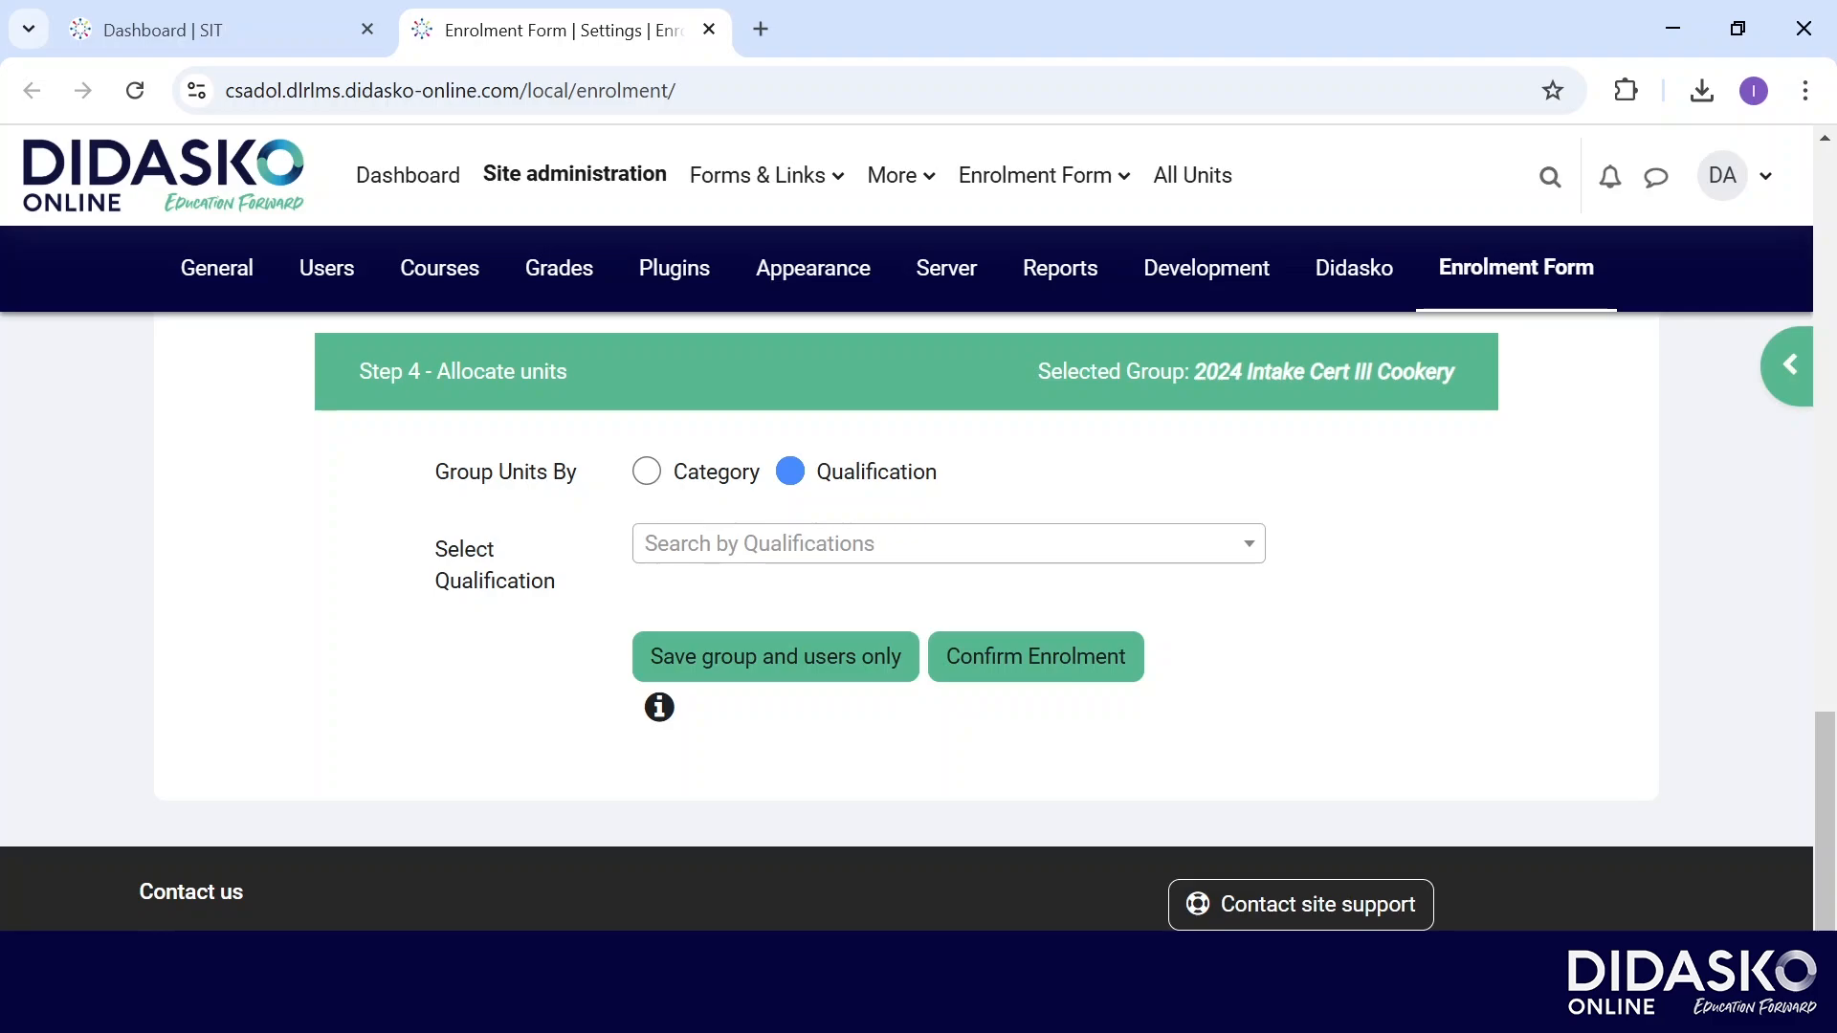
pyautogui.click(948, 544)
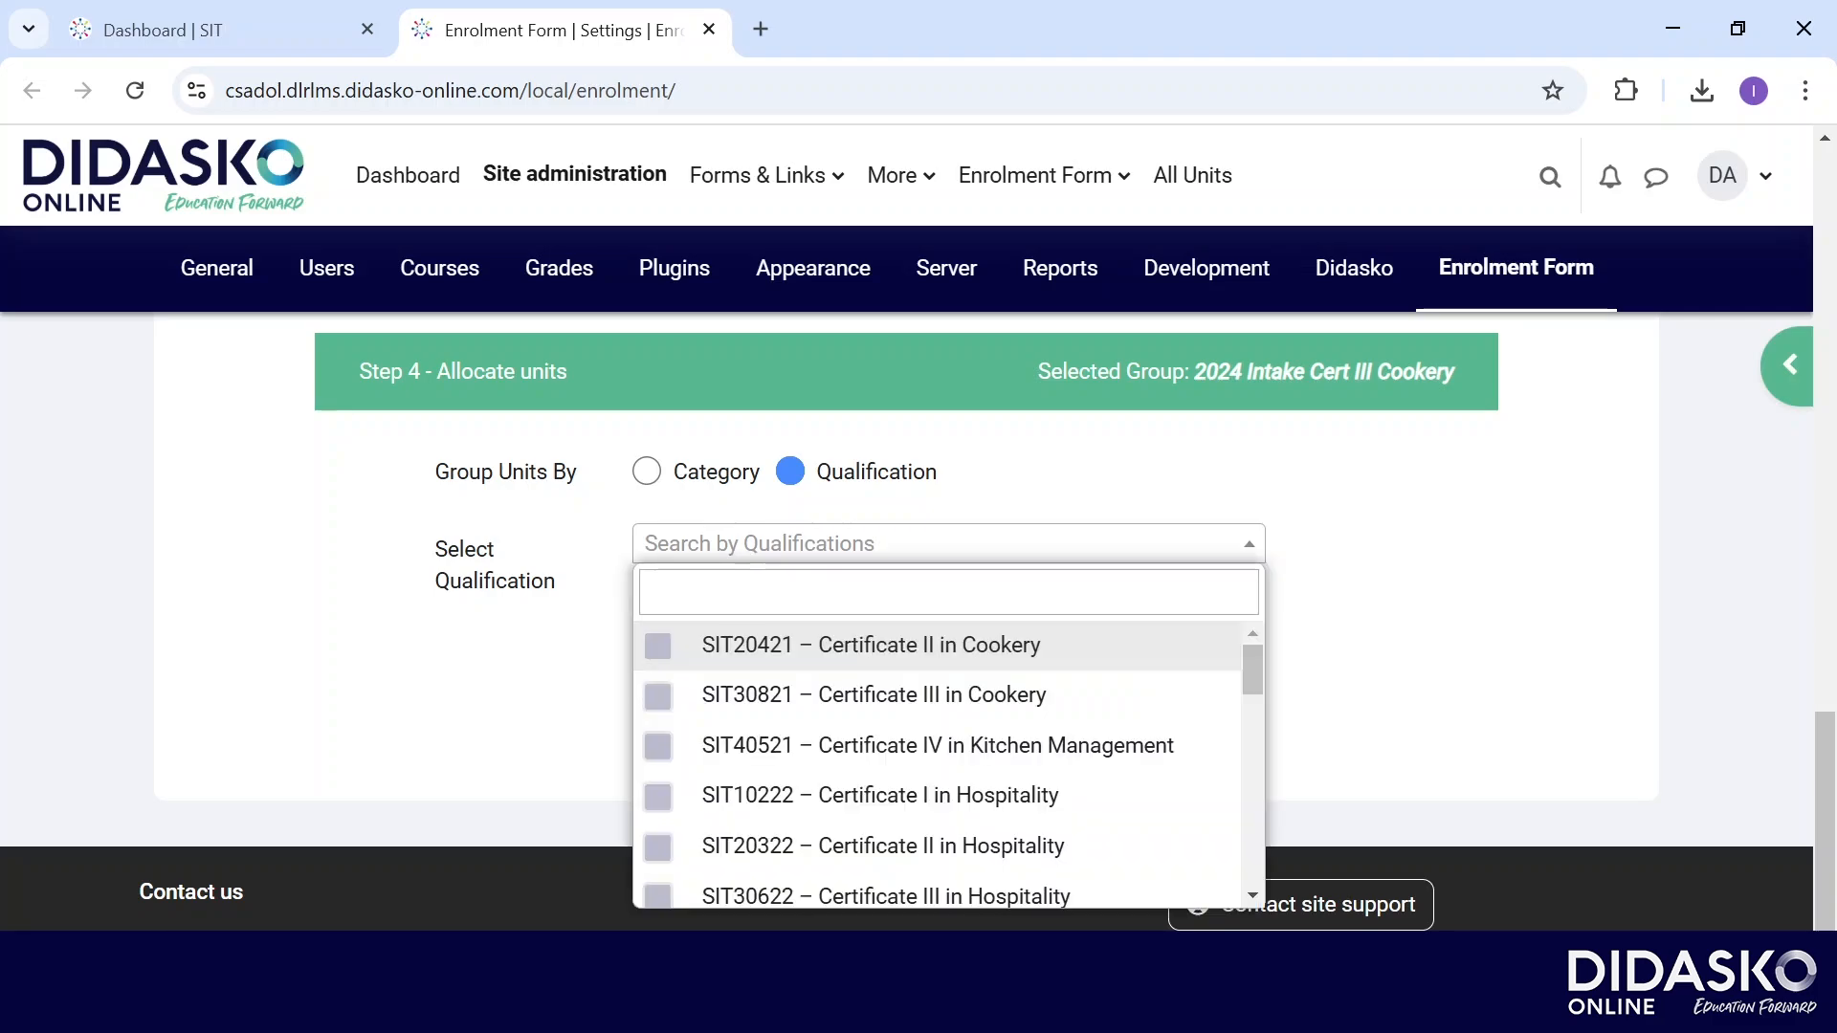
pyautogui.click(875, 695)
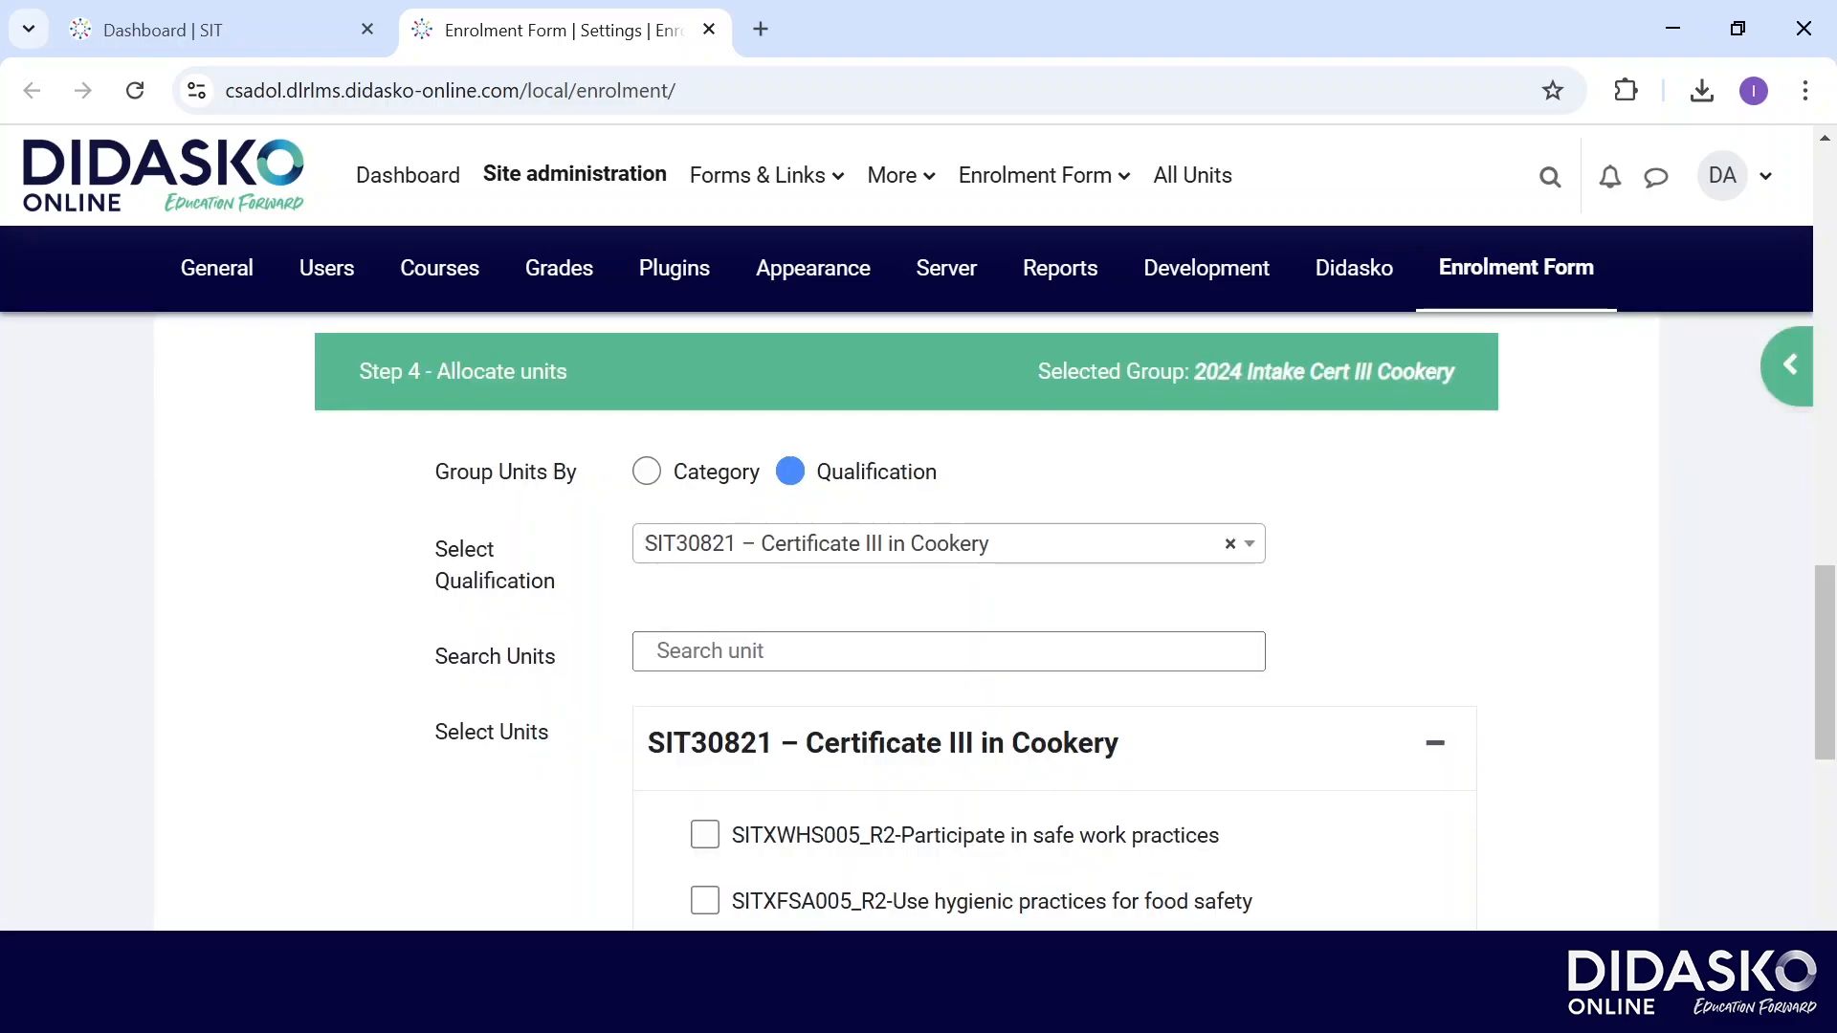
# Tick units SITXWHS005_R2, SITXFSA005_R2 and SITXCOM007_R2, then confirm the enrolment.
pyautogui.scroll(-3, 957, 622)
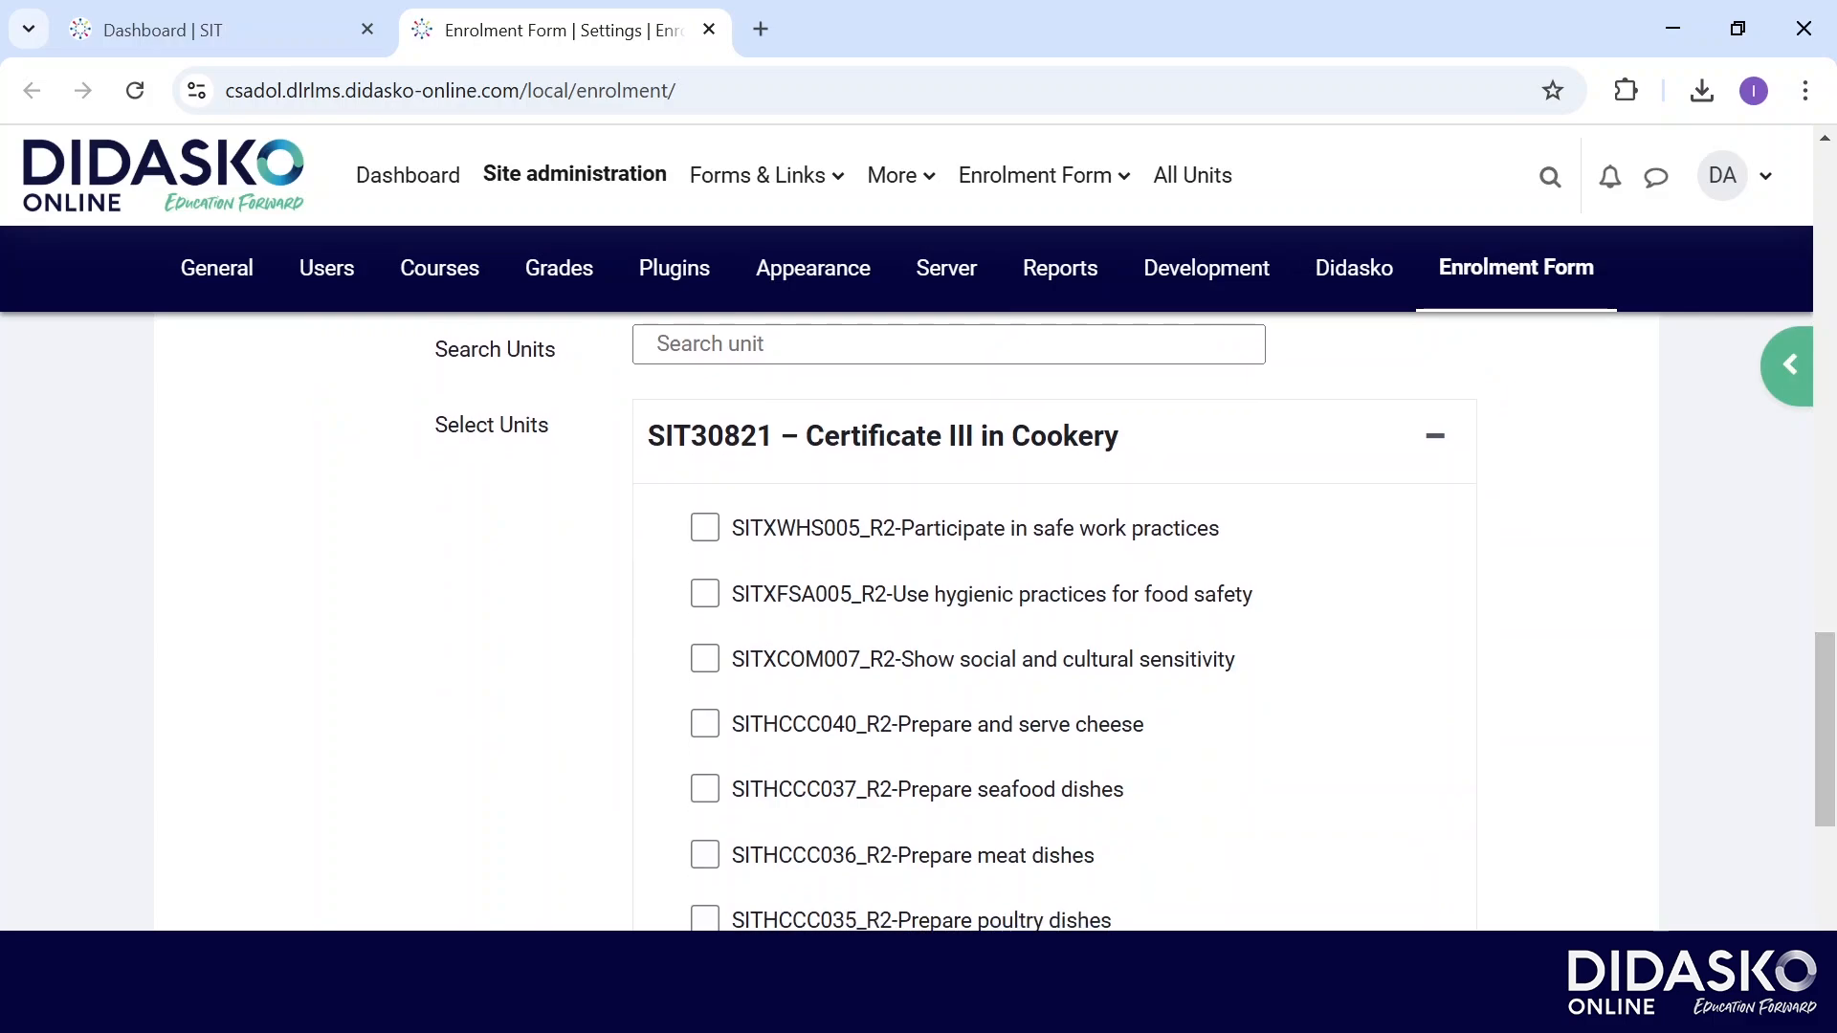
pyautogui.click(705, 527)
pyautogui.click(706, 594)
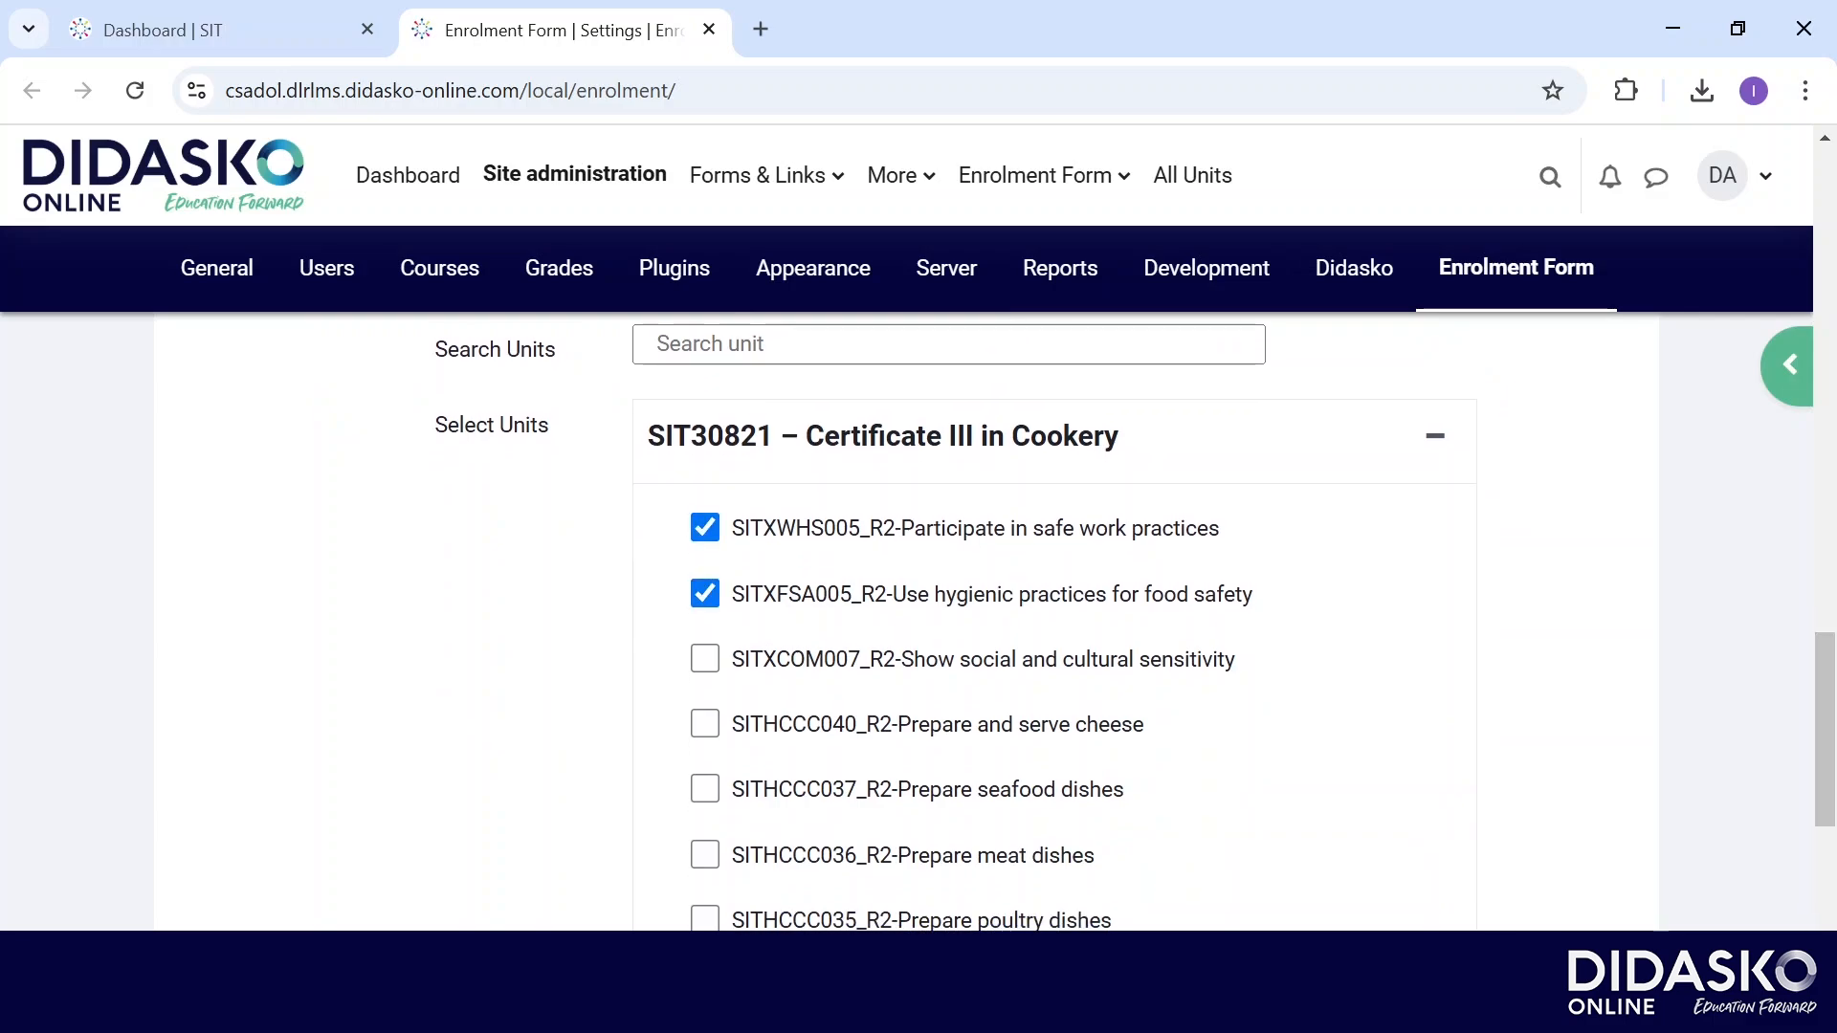
pyautogui.click(705, 659)
pyautogui.scroll(-5, 983, 622)
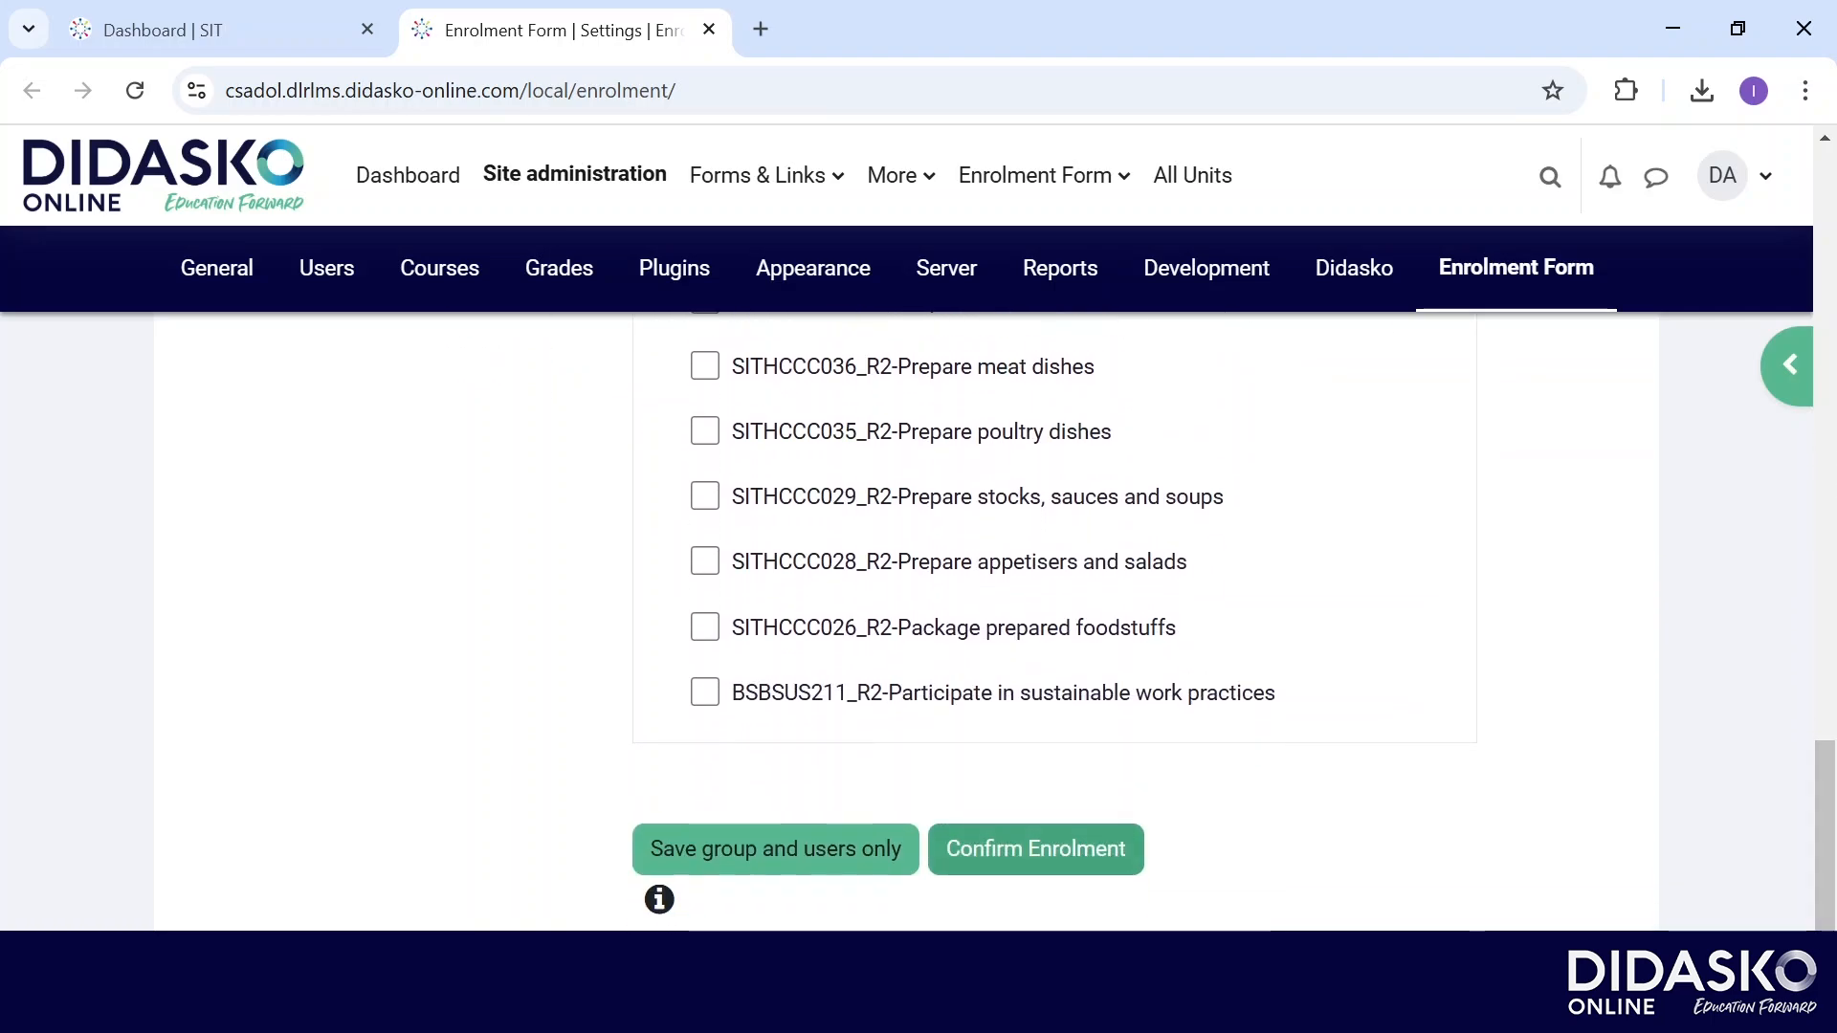
pyautogui.click(1037, 850)
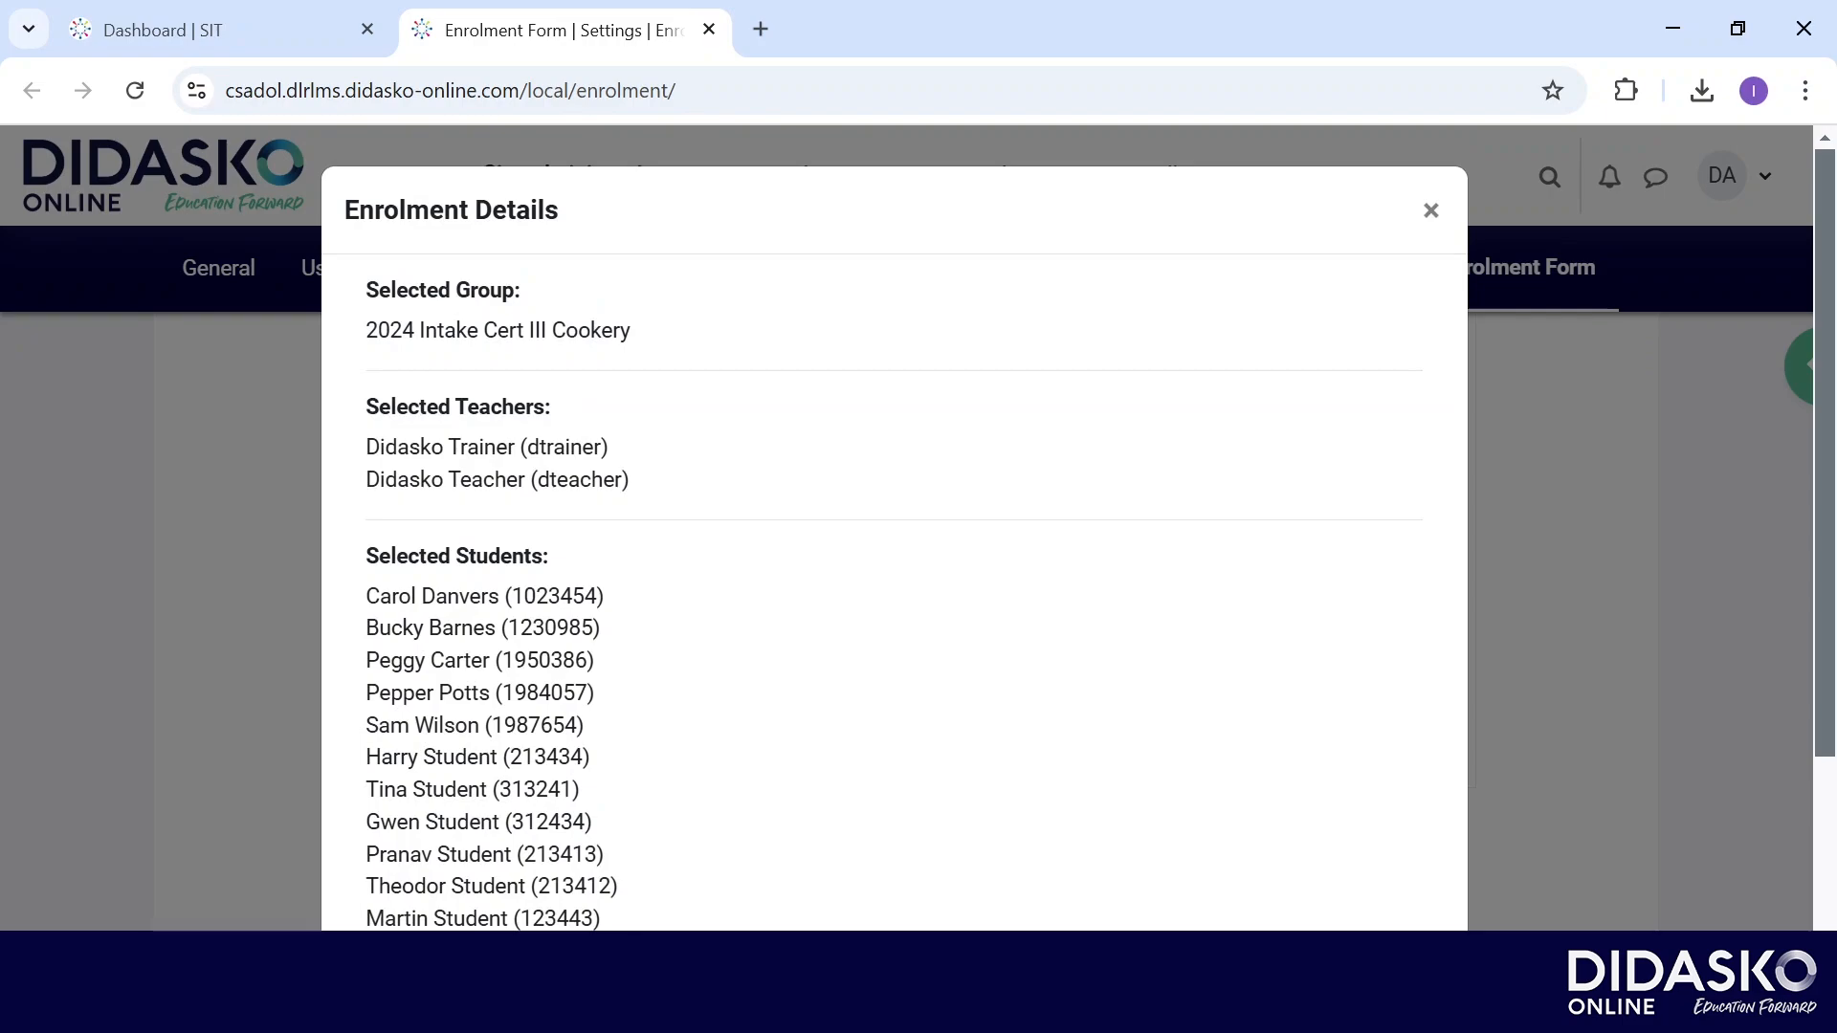
# Scroll down through the Enrolment Details summary before returning to the Dashboard.
pyautogui.scroll(-4, 895, 526)
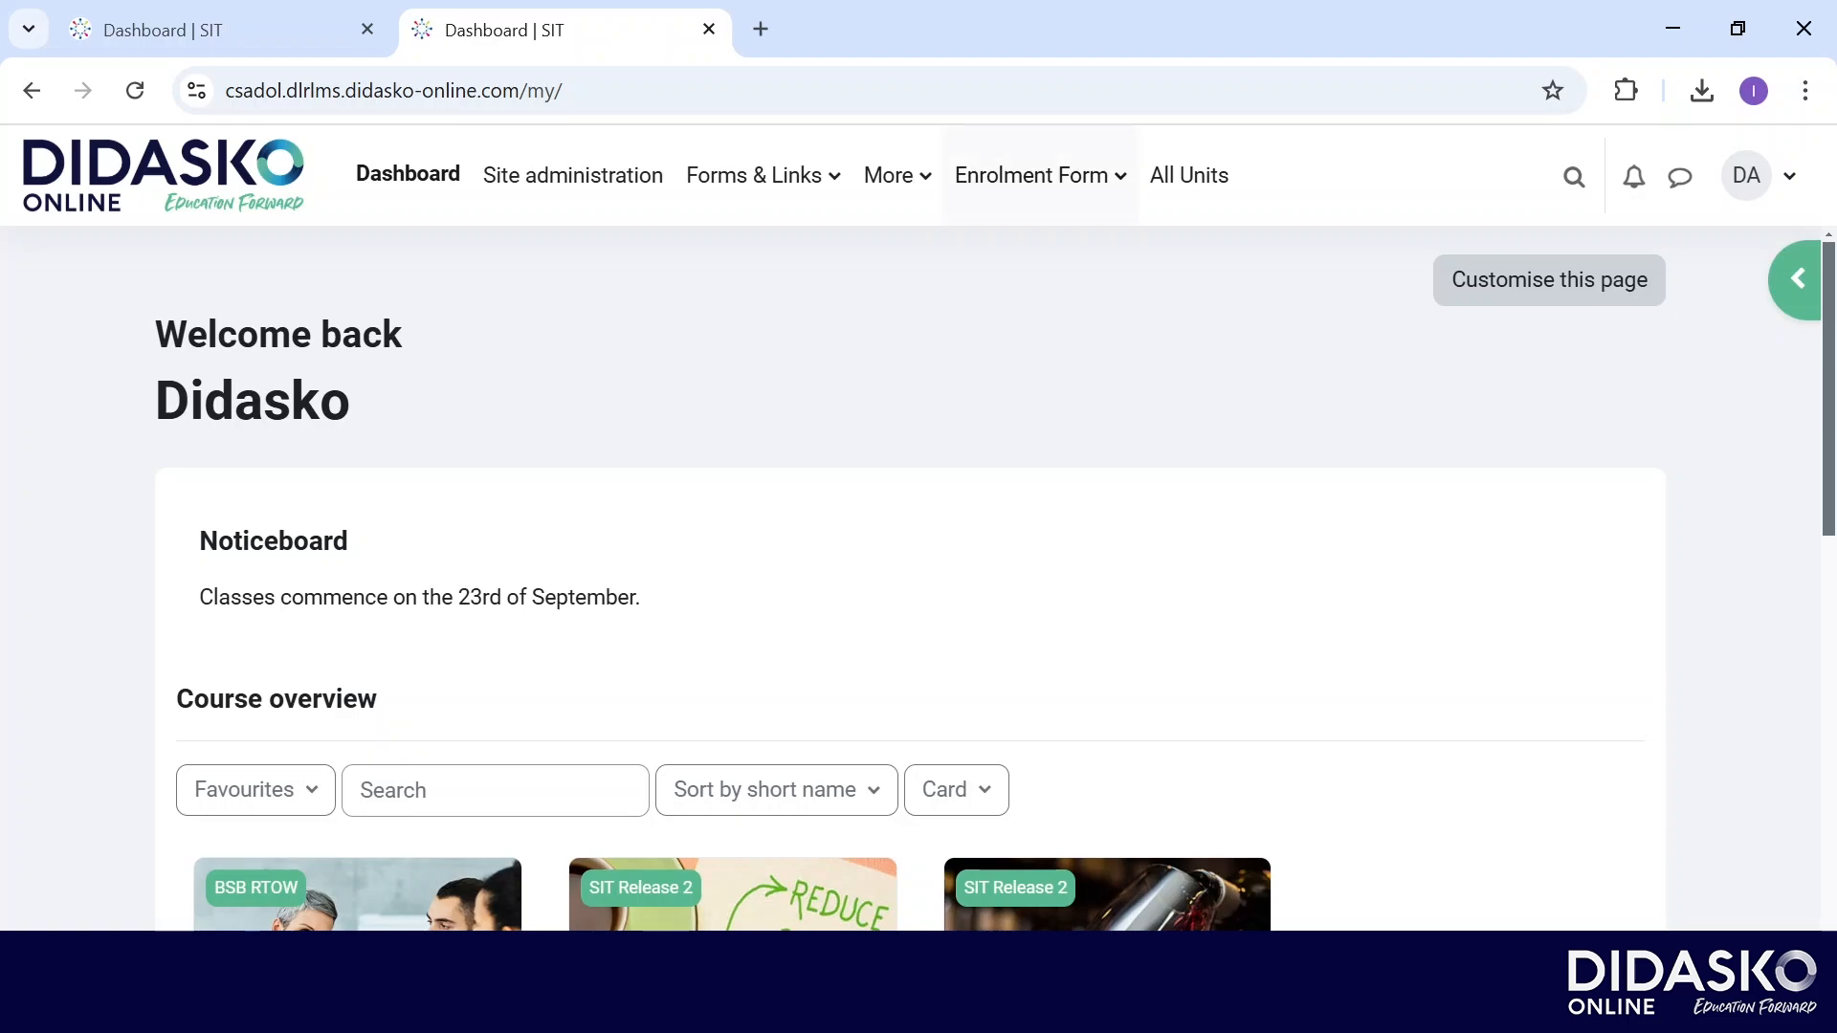
# Go to the Un-enrolment Requests page under the Enrolment Form menu.
pyautogui.click(1041, 176)
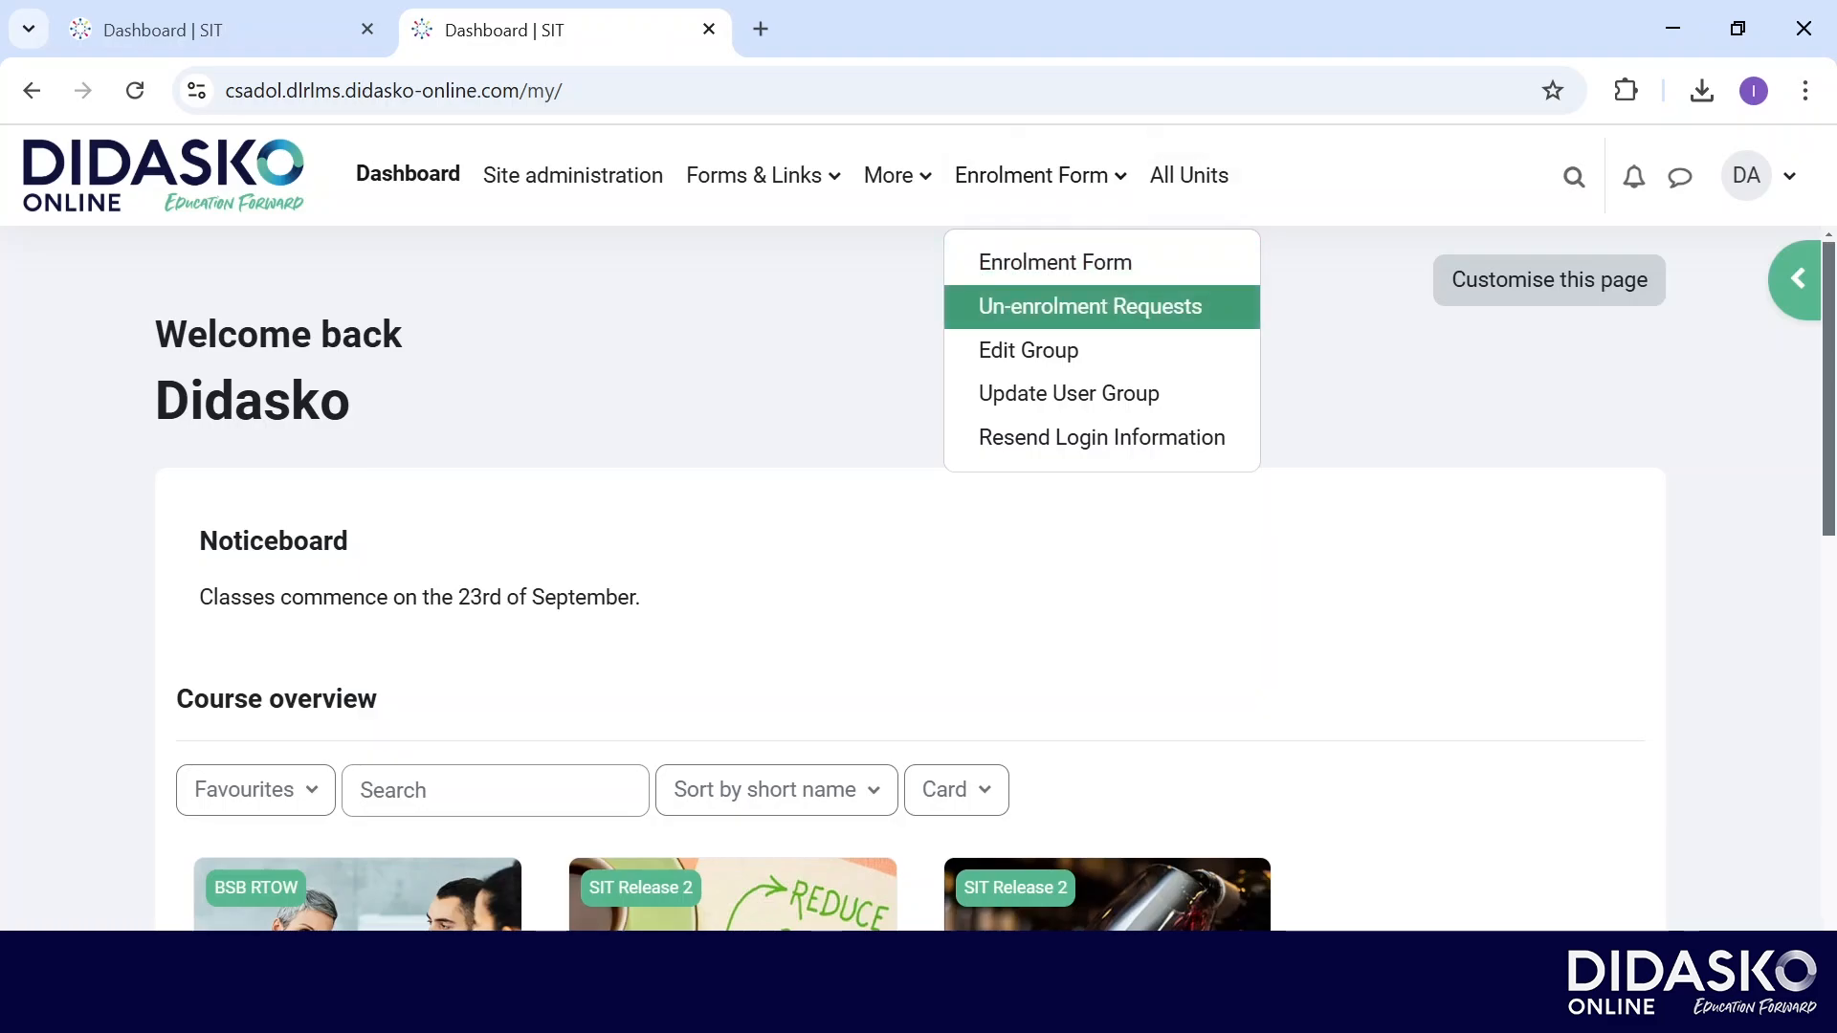
pyautogui.click(1090, 307)
pyautogui.scroll(-2, 1001, 622)
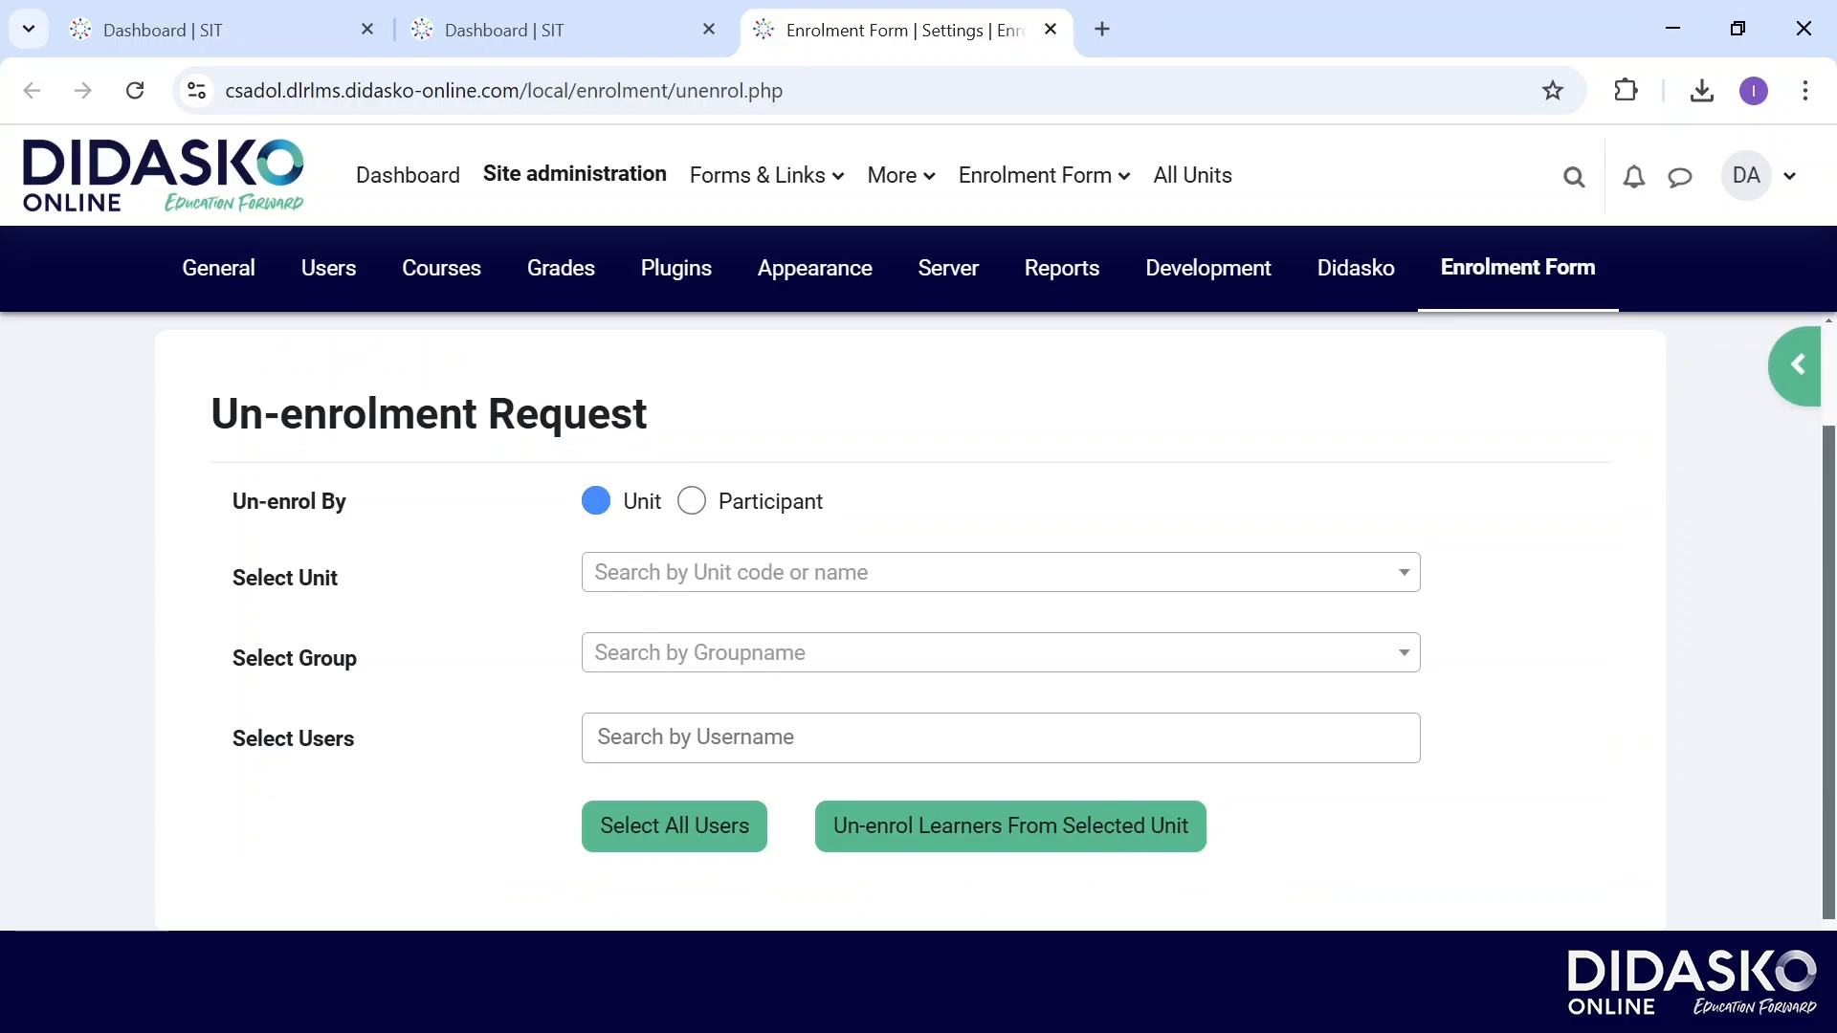
# Choose unit SITXFSA005_R2, group 2024 Jan Cert III and one learner to un-enrol.
pyautogui.click(1001, 572)
pyautogui.click(910, 734)
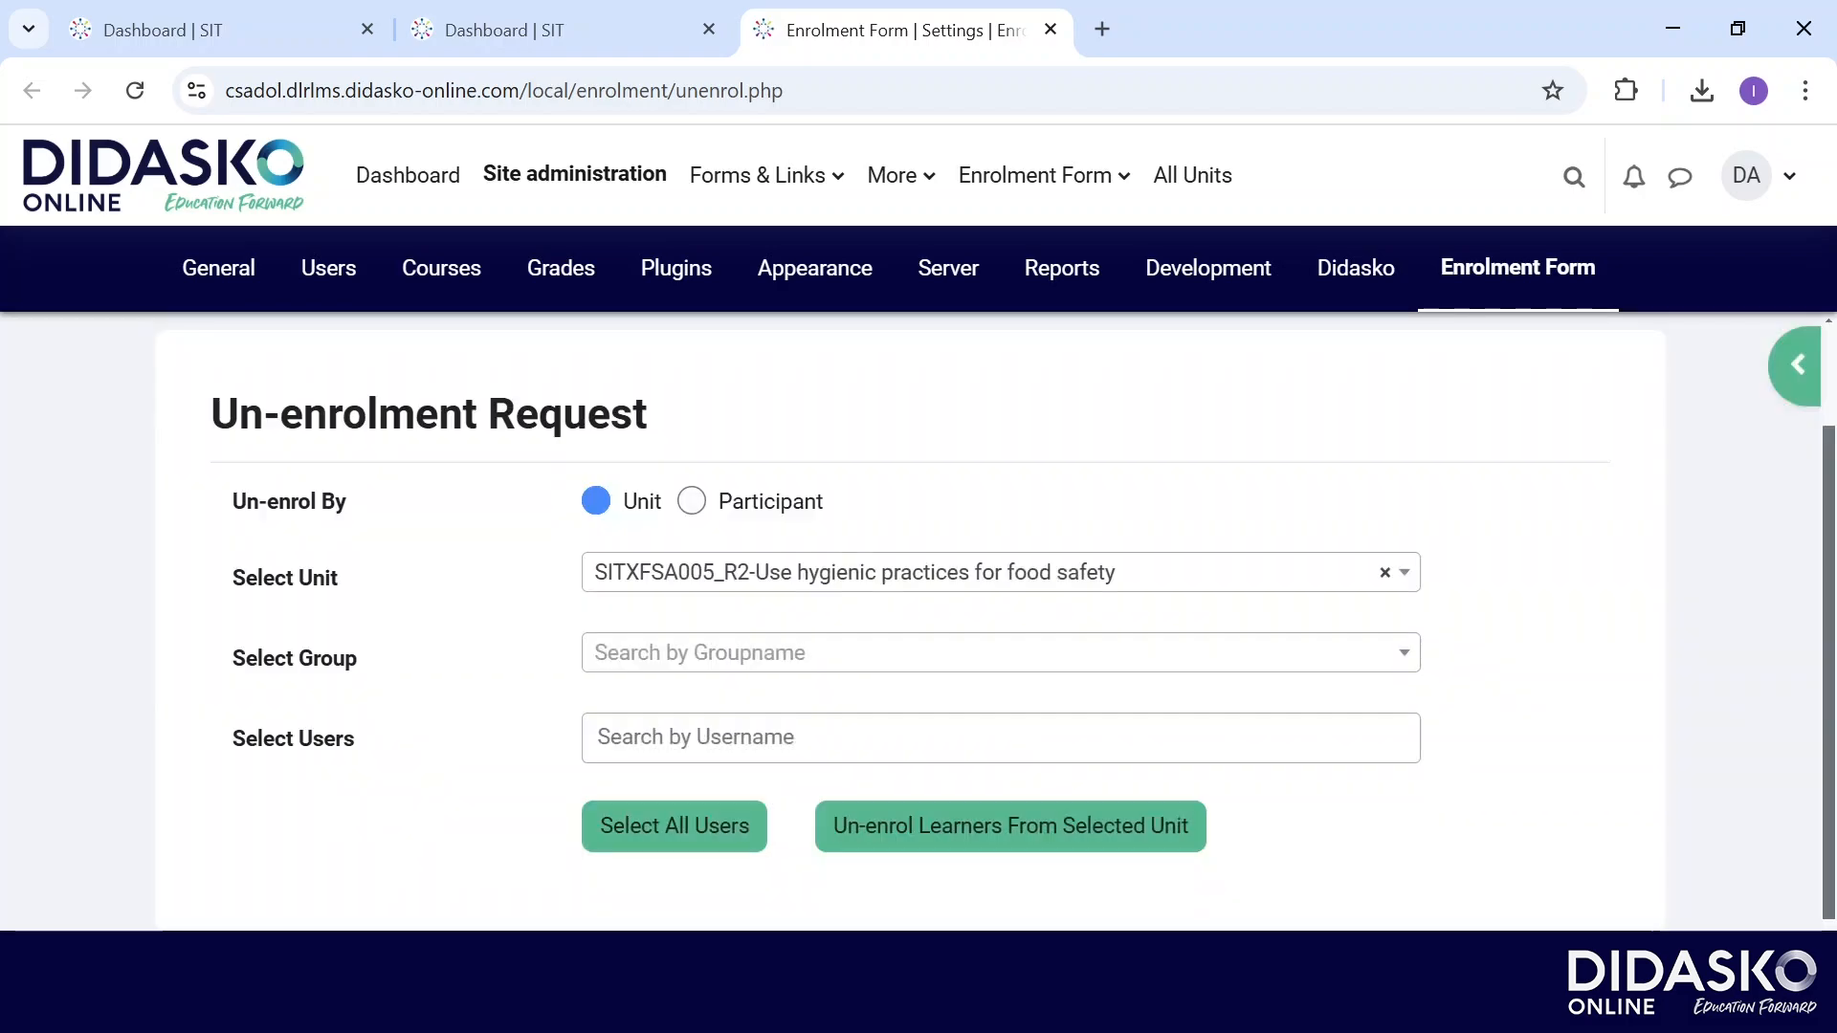
pyautogui.click(1000, 653)
pyautogui.click(718, 755)
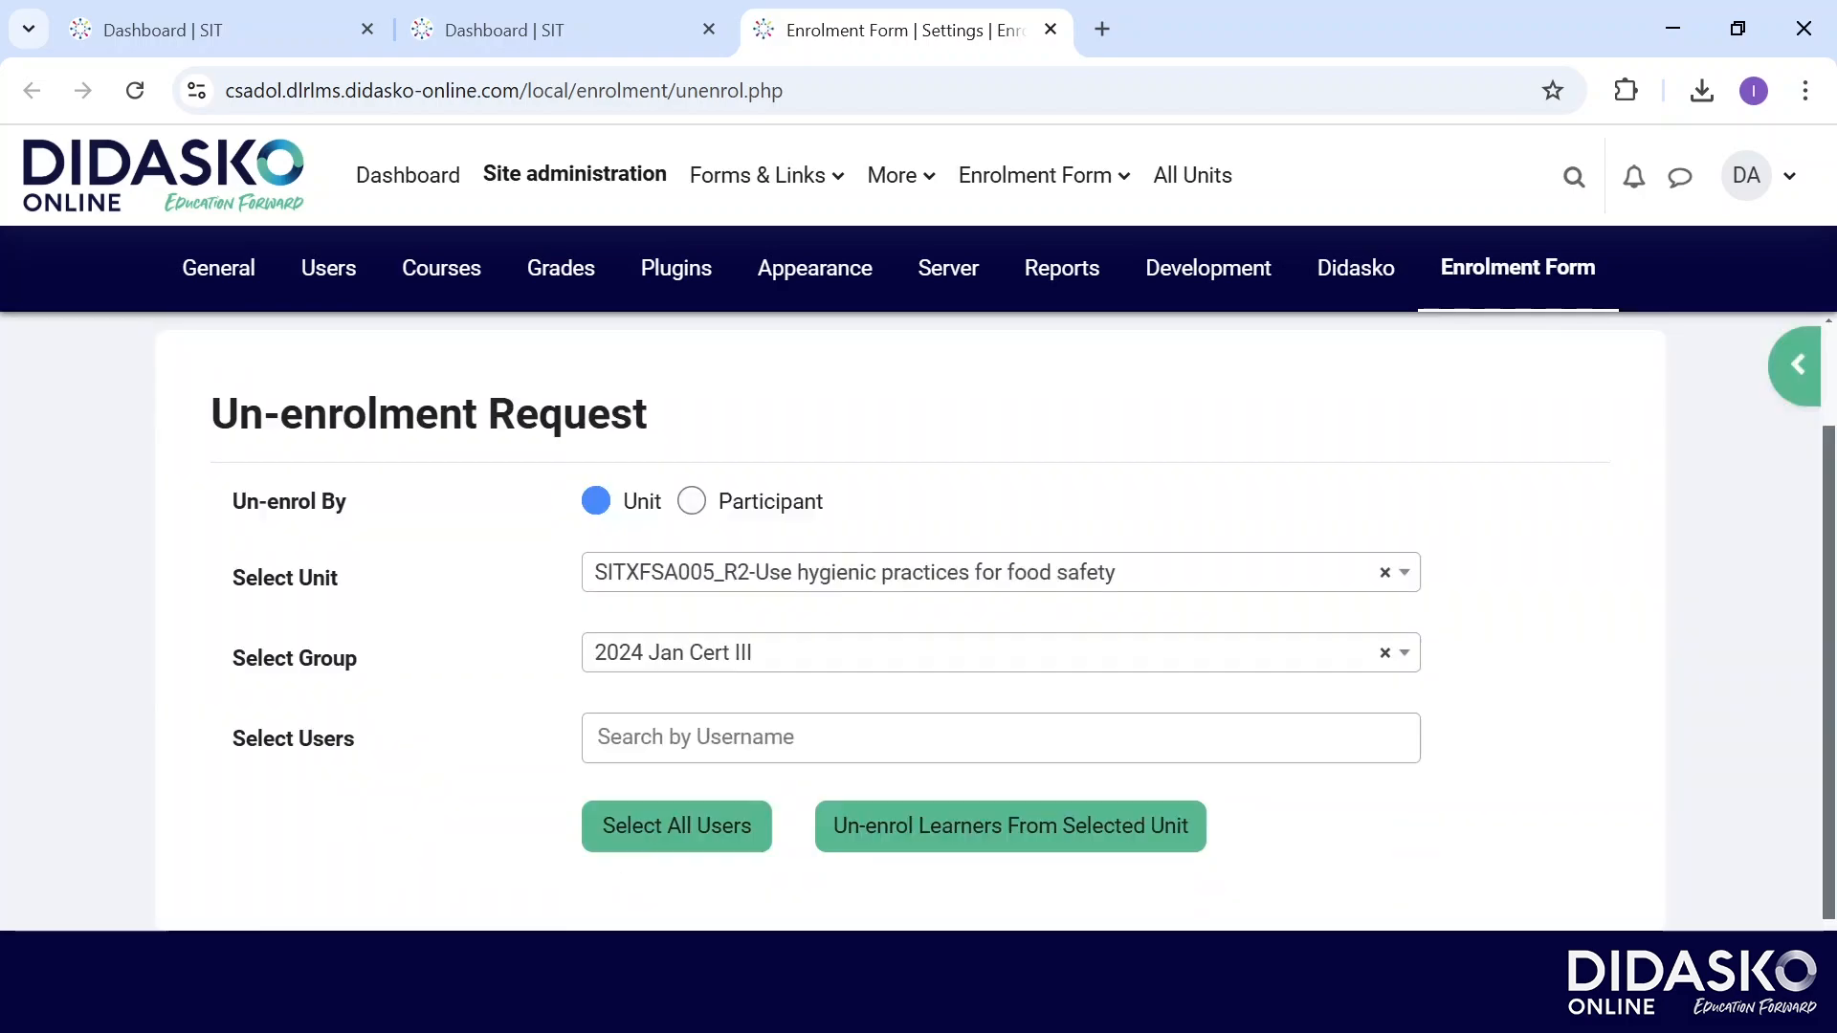
pyautogui.click(717, 742)
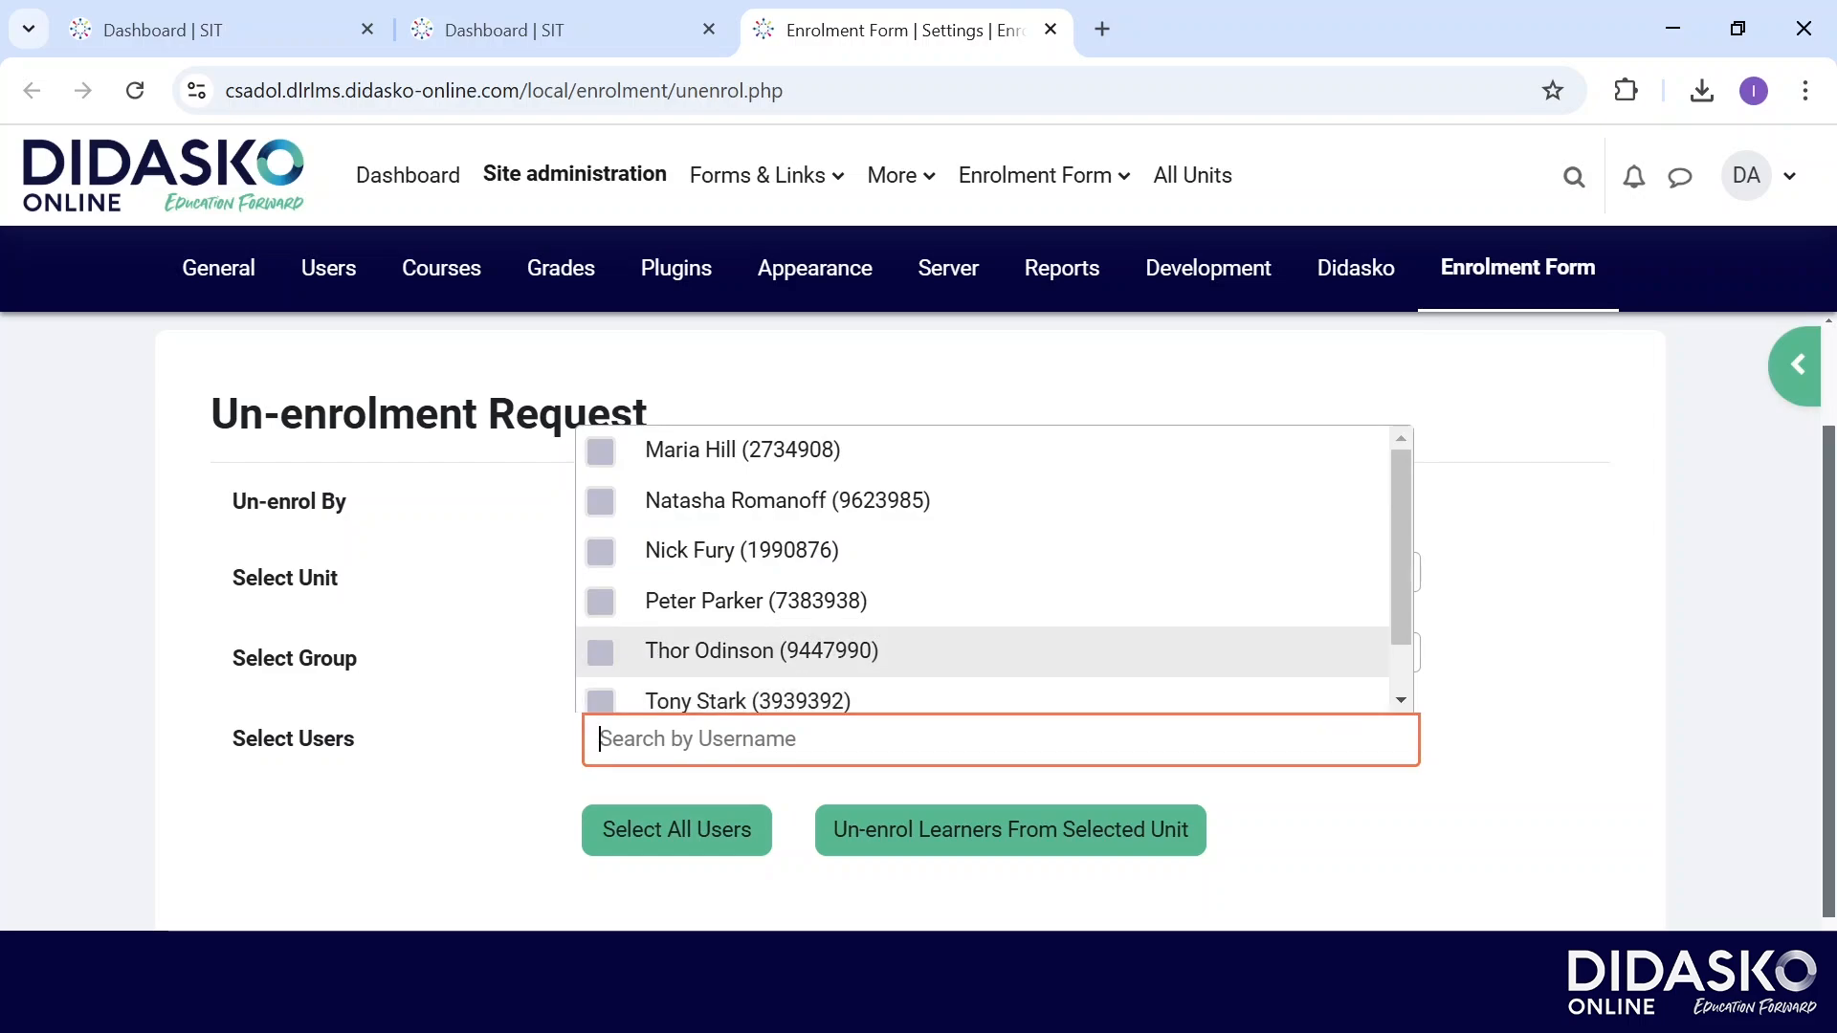
pyautogui.click(756, 651)
pyautogui.press('Escape')
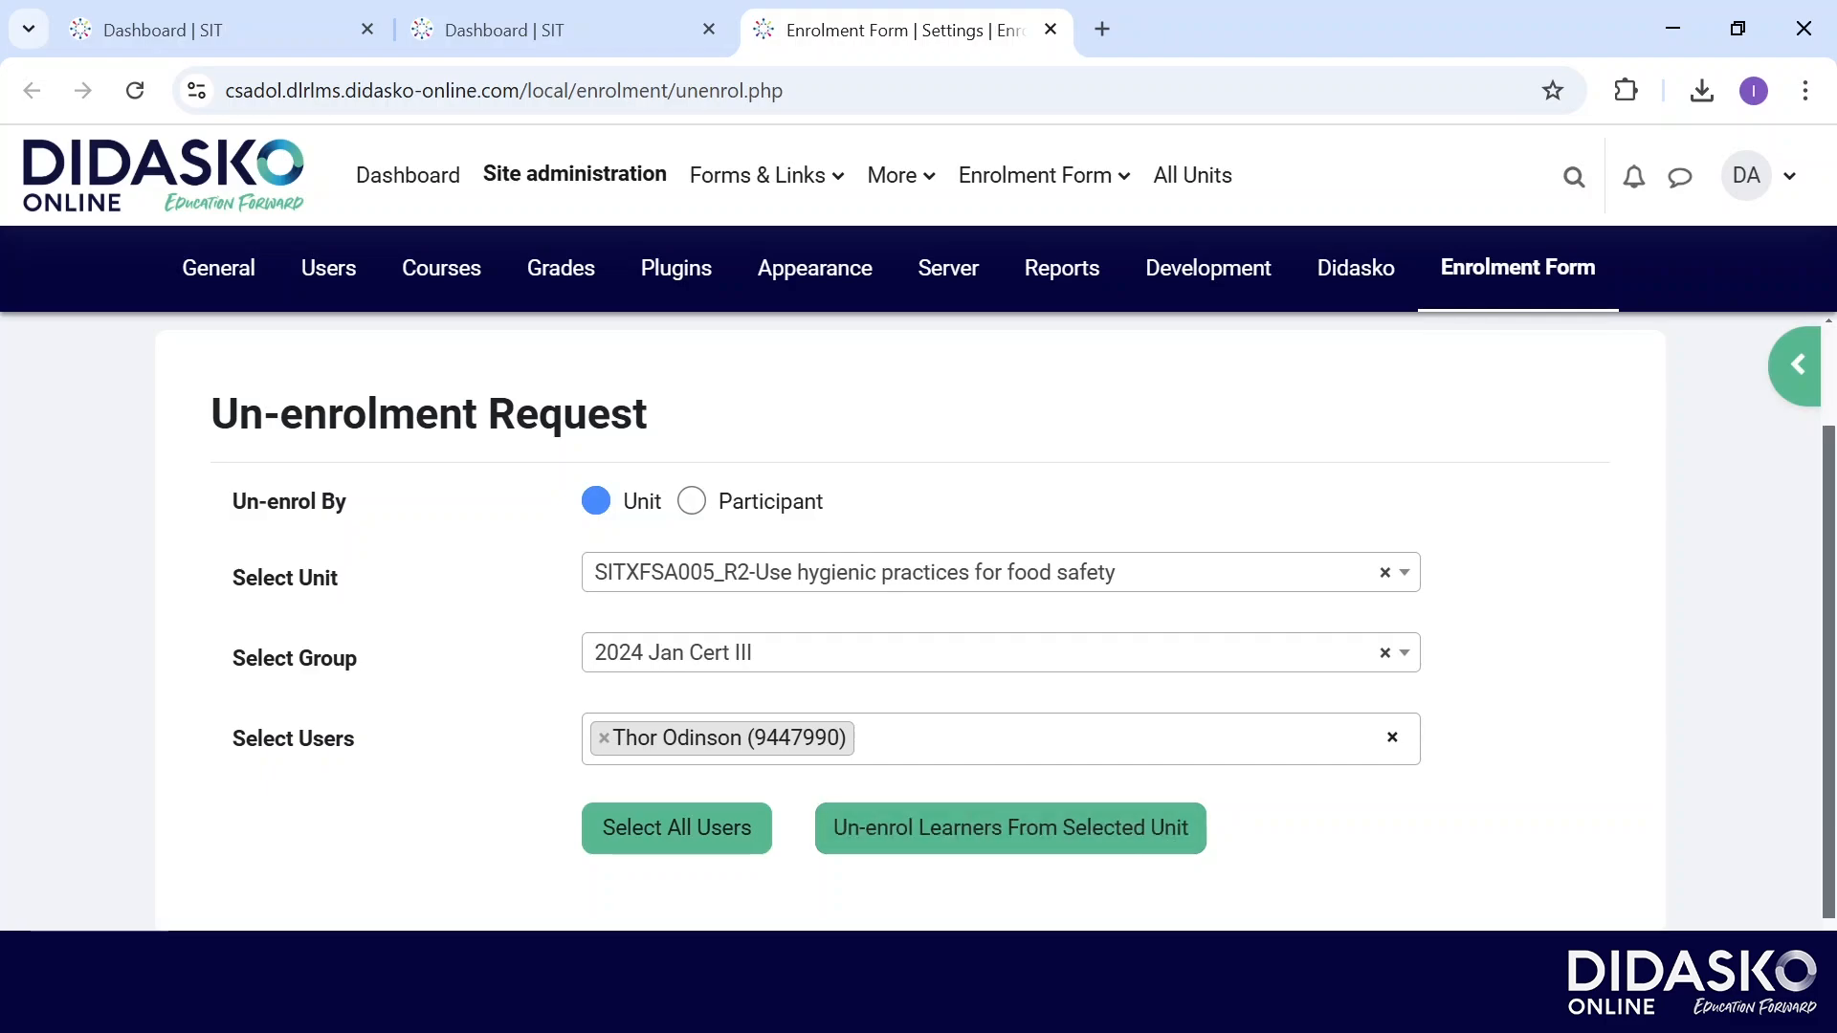
# Switch to un-enrol by participant and select units BSBLDR601_RTOW, BSBSUS211_R2 and CHCAGE004_RTOW.
pyautogui.click(692, 501)
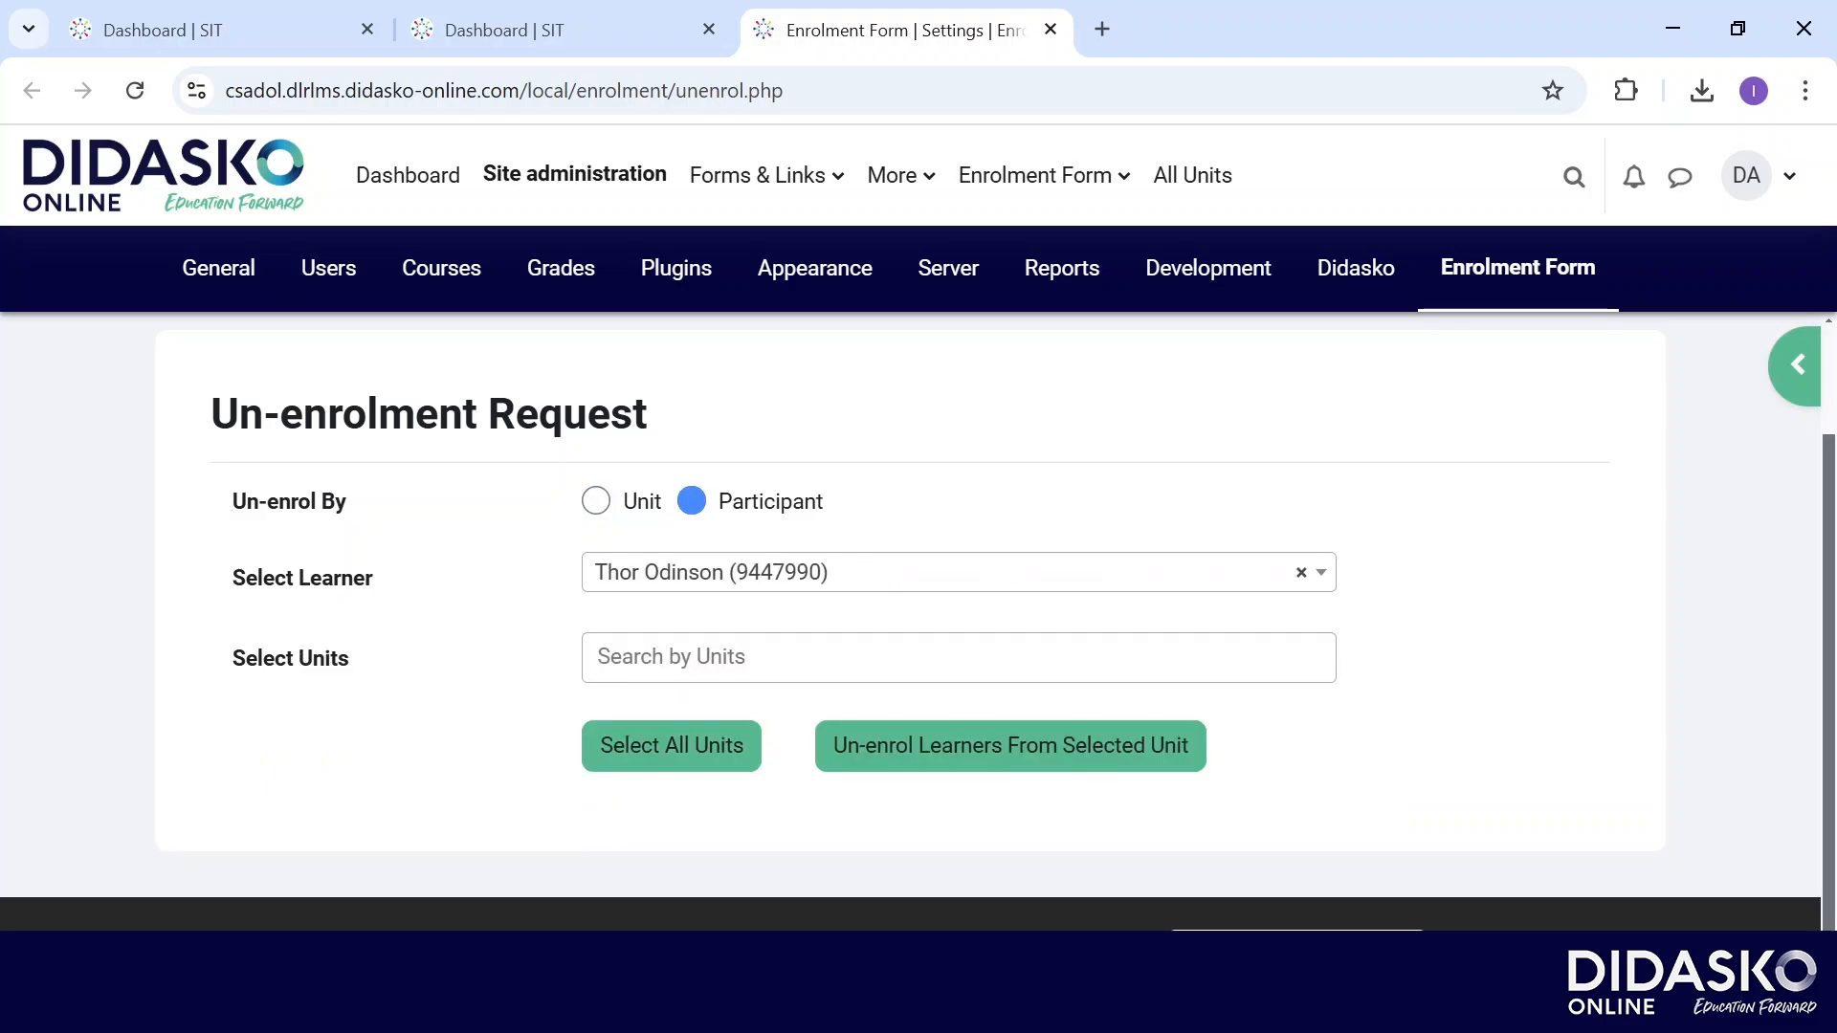
pyautogui.click(957, 658)
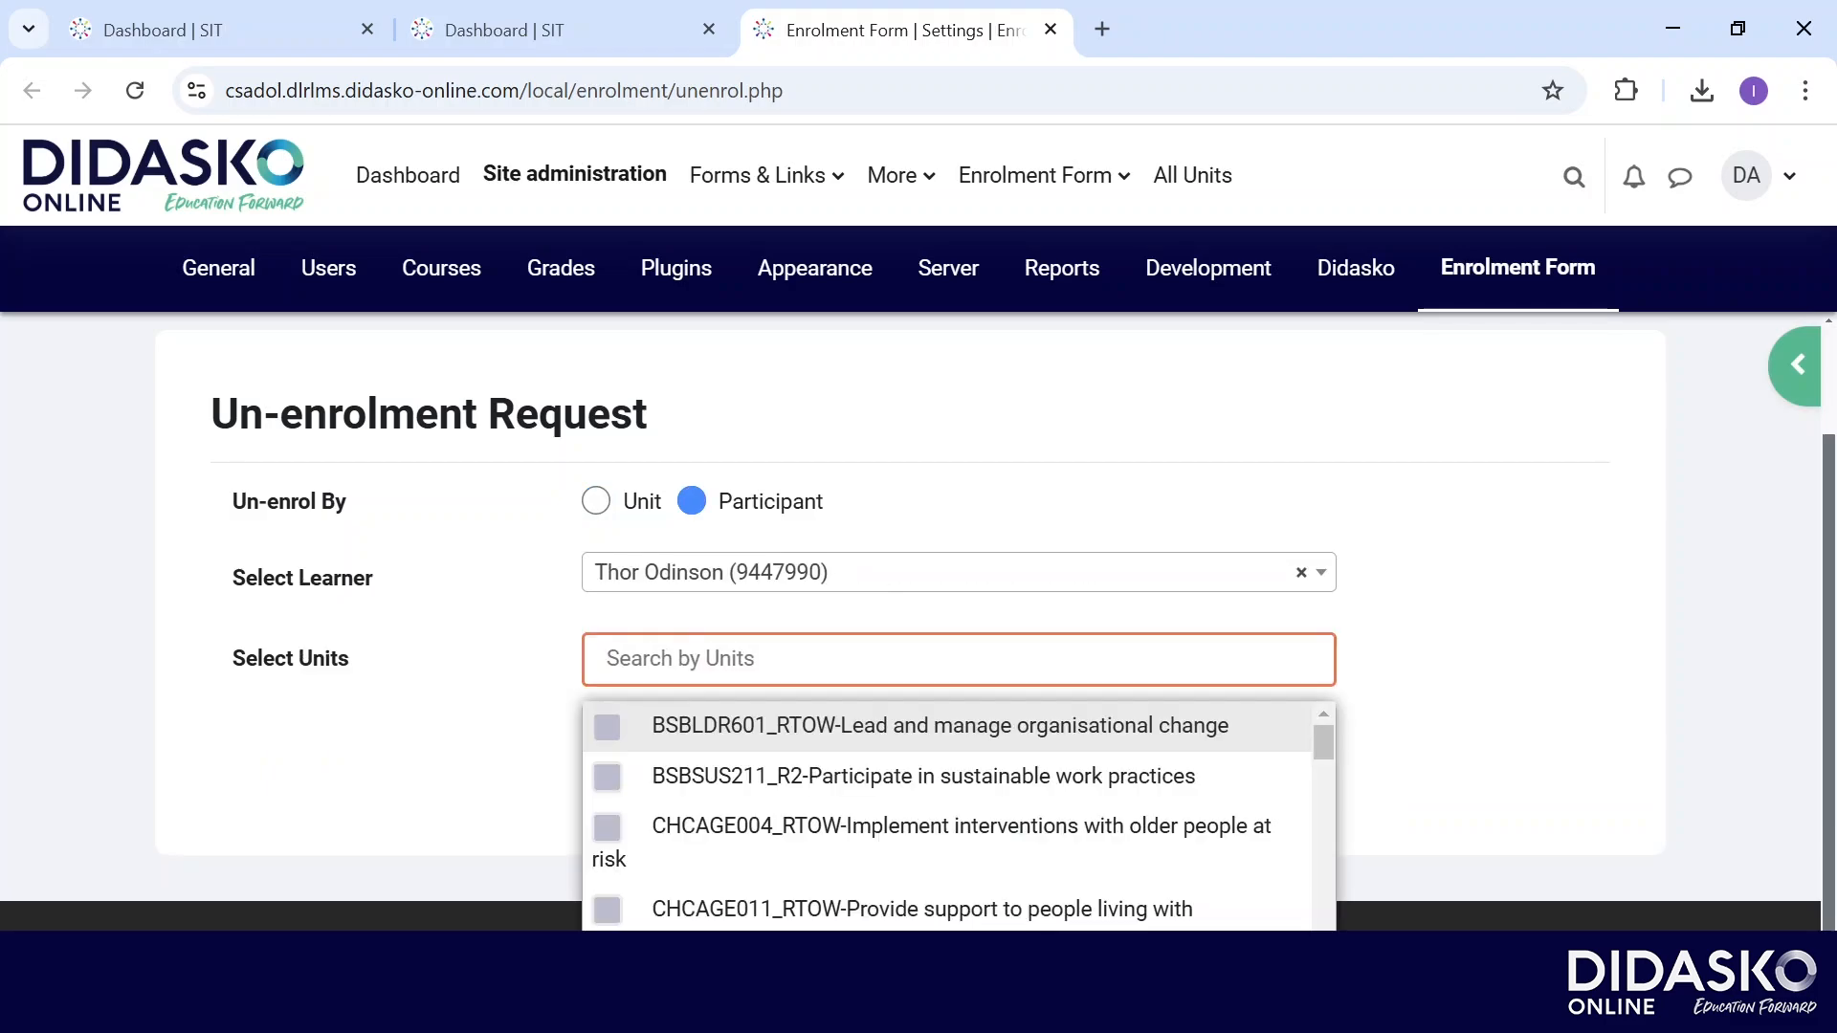
pyautogui.click(940, 727)
pyautogui.click(923, 777)
pyautogui.click(923, 829)
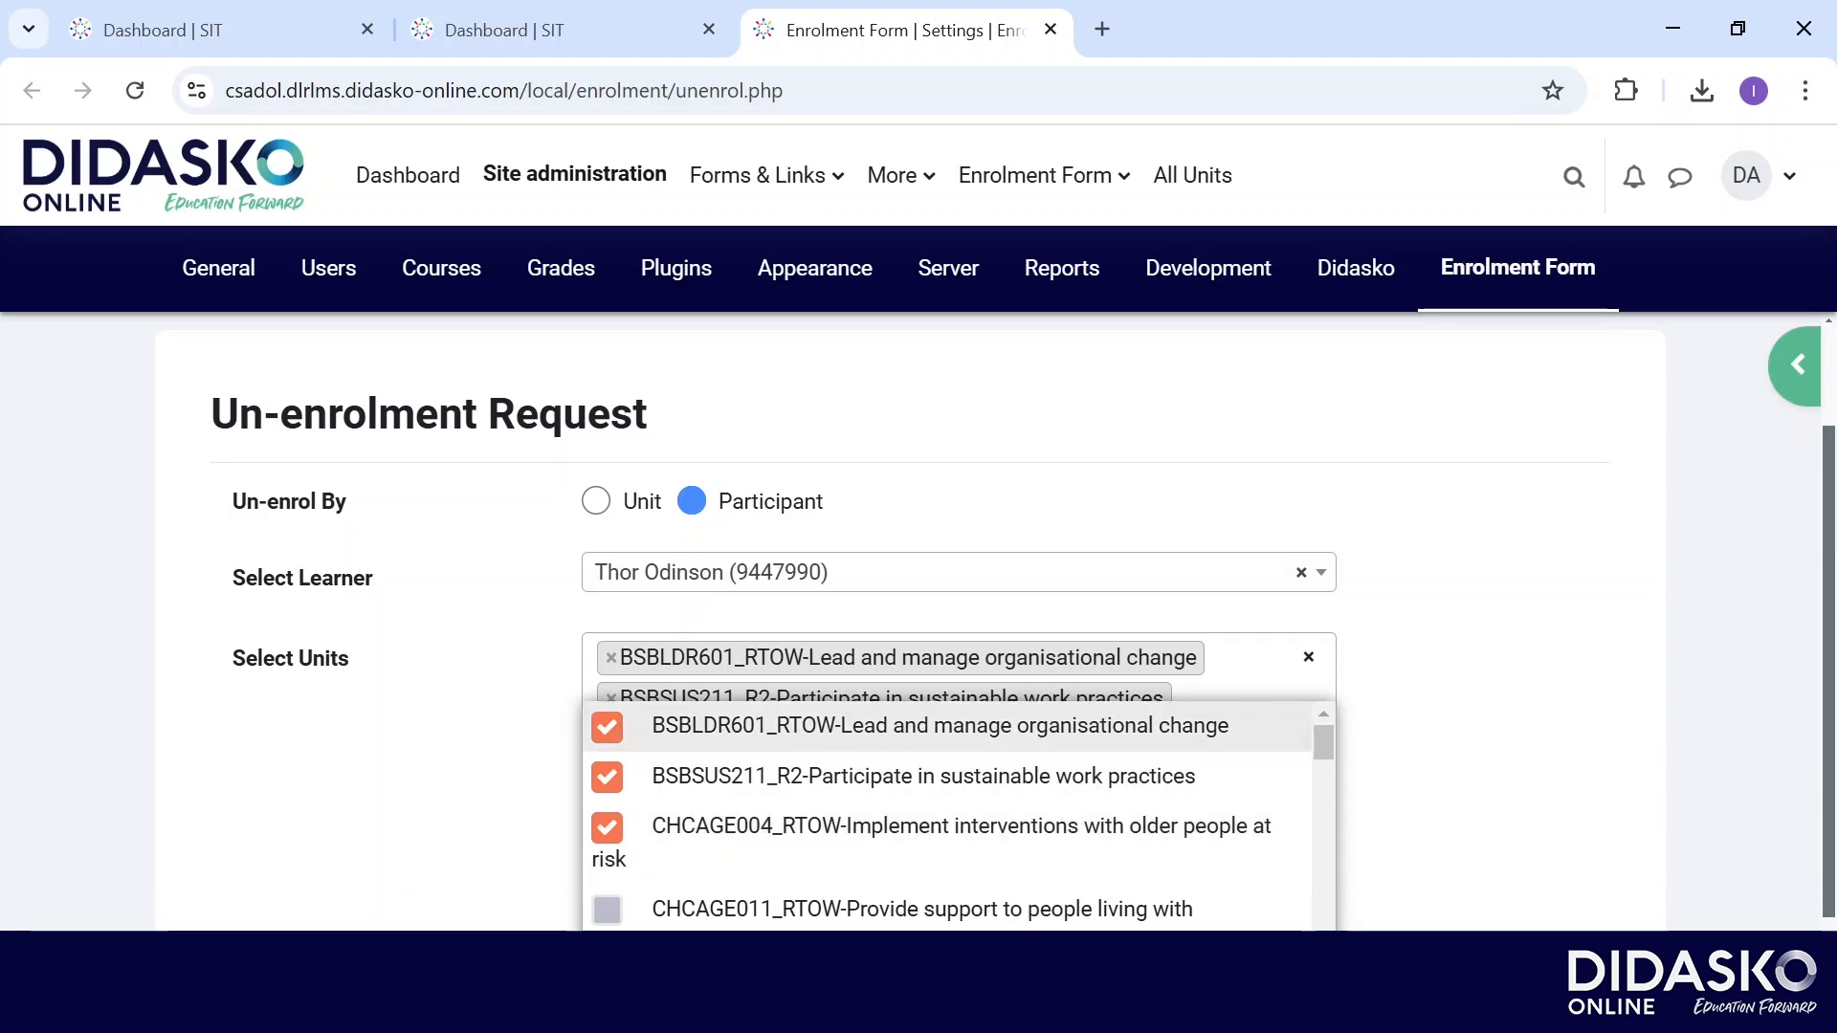
pyautogui.click(1455, 728)
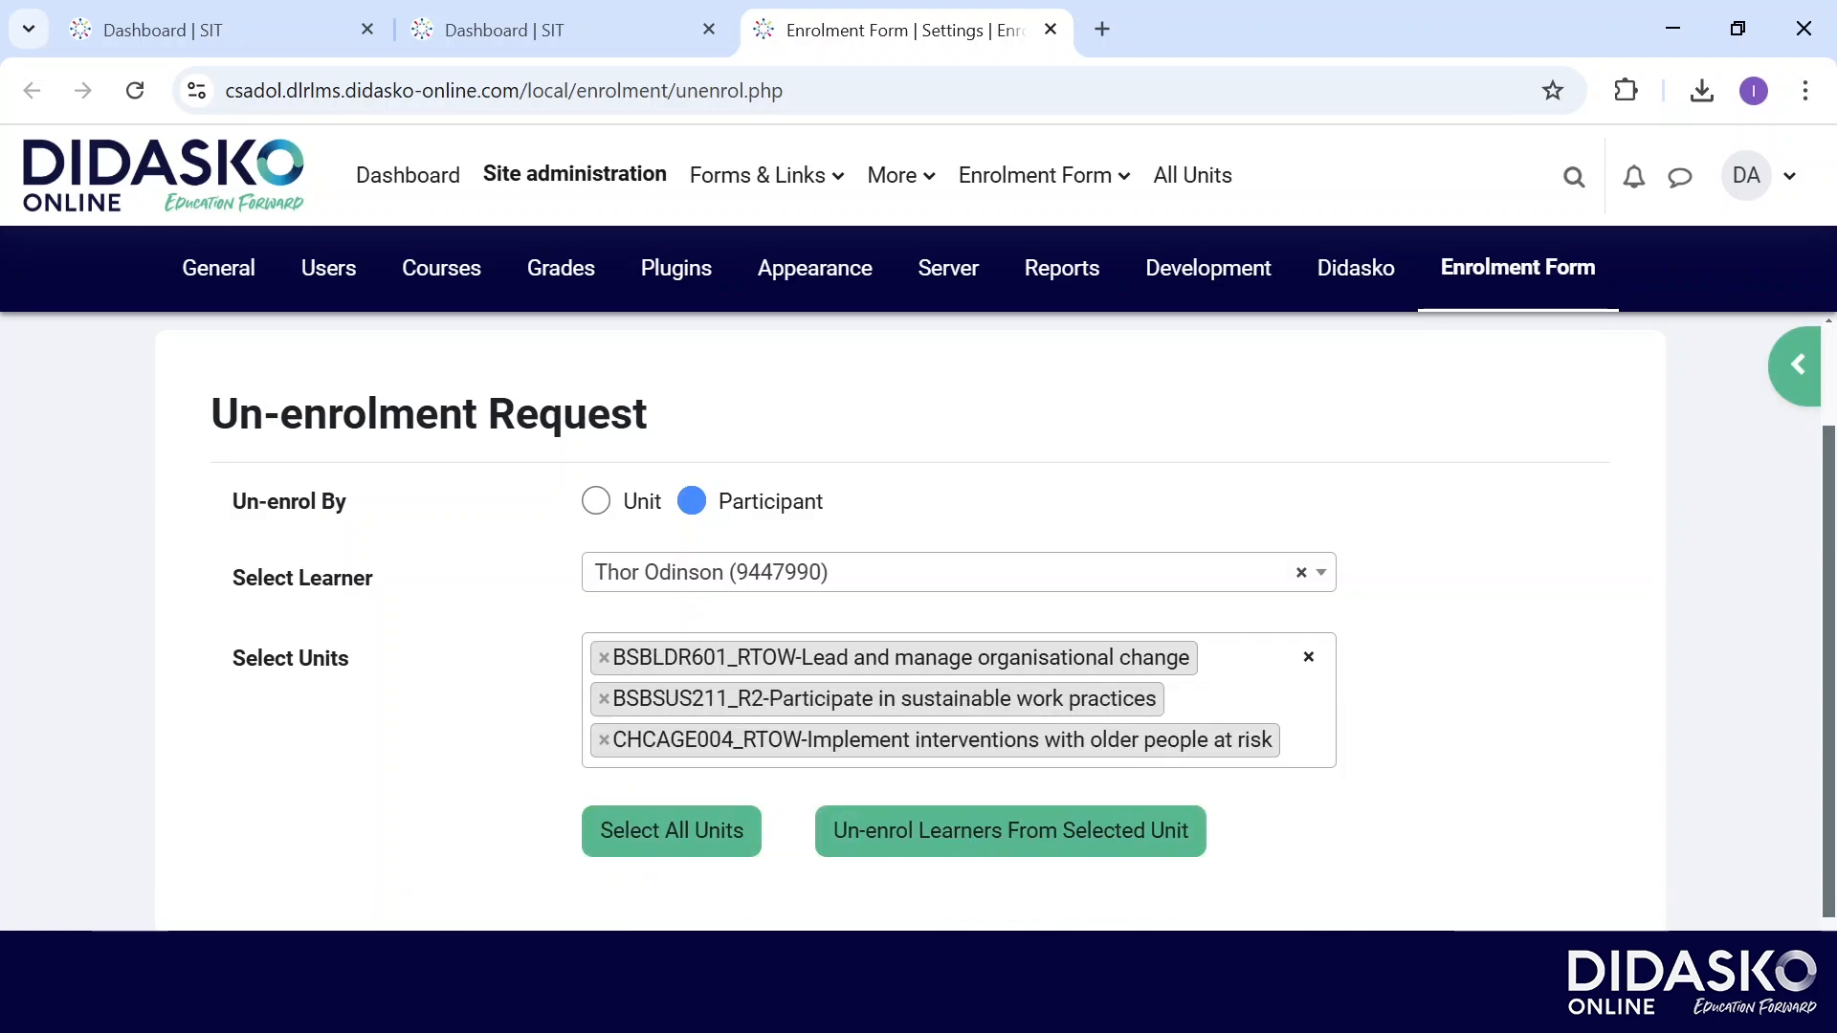